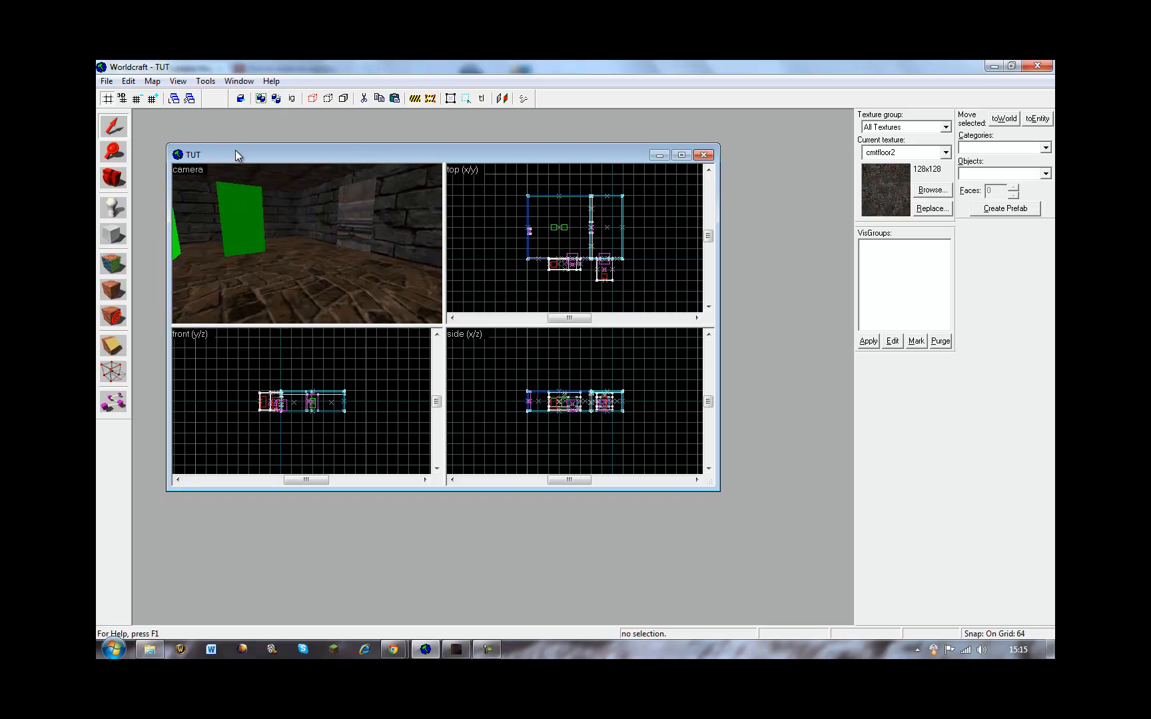
Step: Examine the room's walls, ceiling and existing objects in the 3D camera view
key("Left")
key("d")
key("w")
left_click(113, 207)
key("Left")
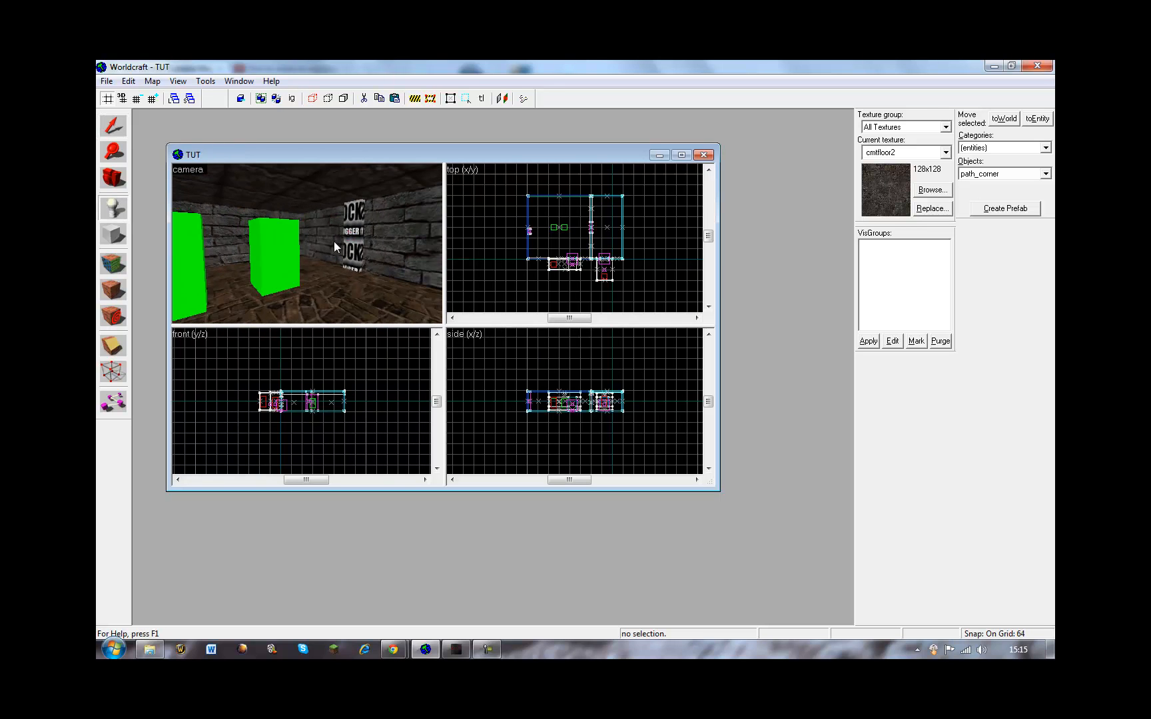
key("Left")
key("w")
key("Right")
key("s")
key("Right")
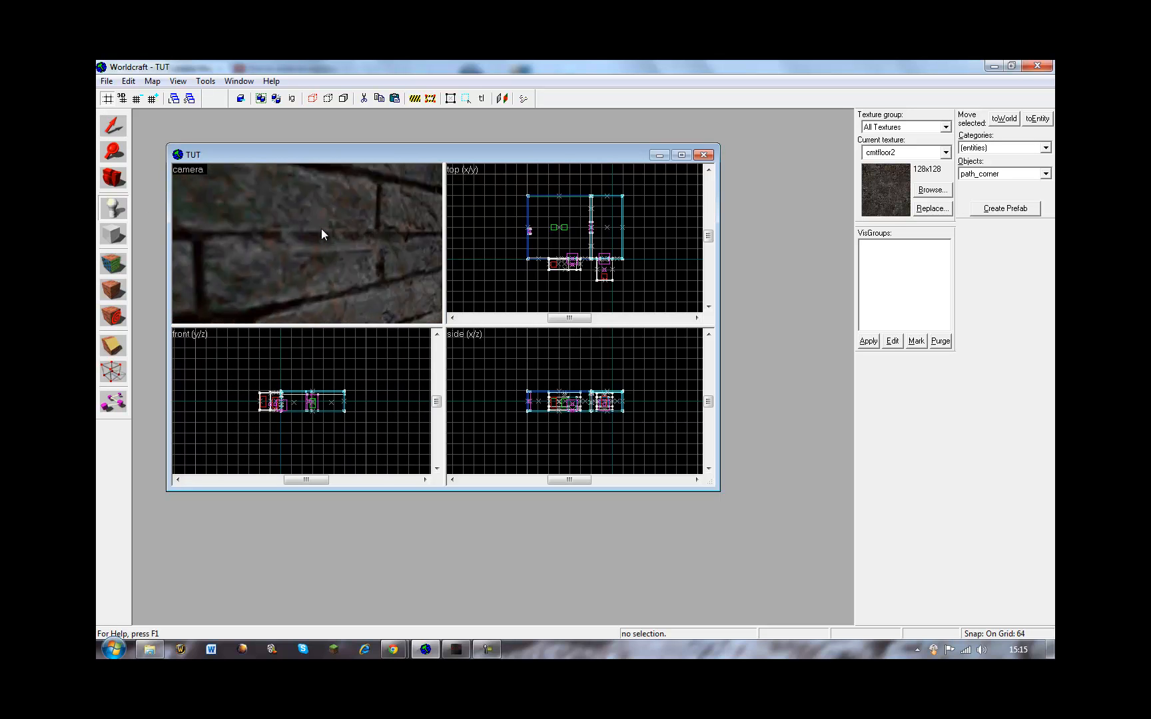
key("w")
key("Left")
key("Right")
key("w")
key("Left")
key("w")
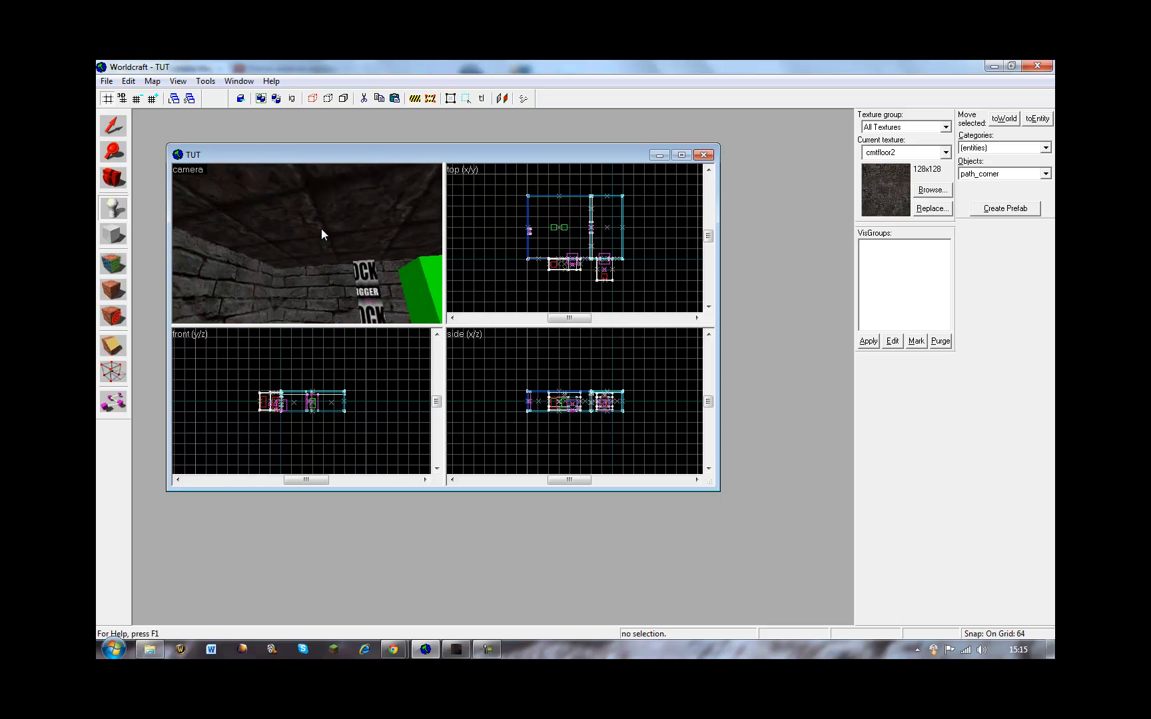
key("s")
key("Down")
key("Up")
key("Left")
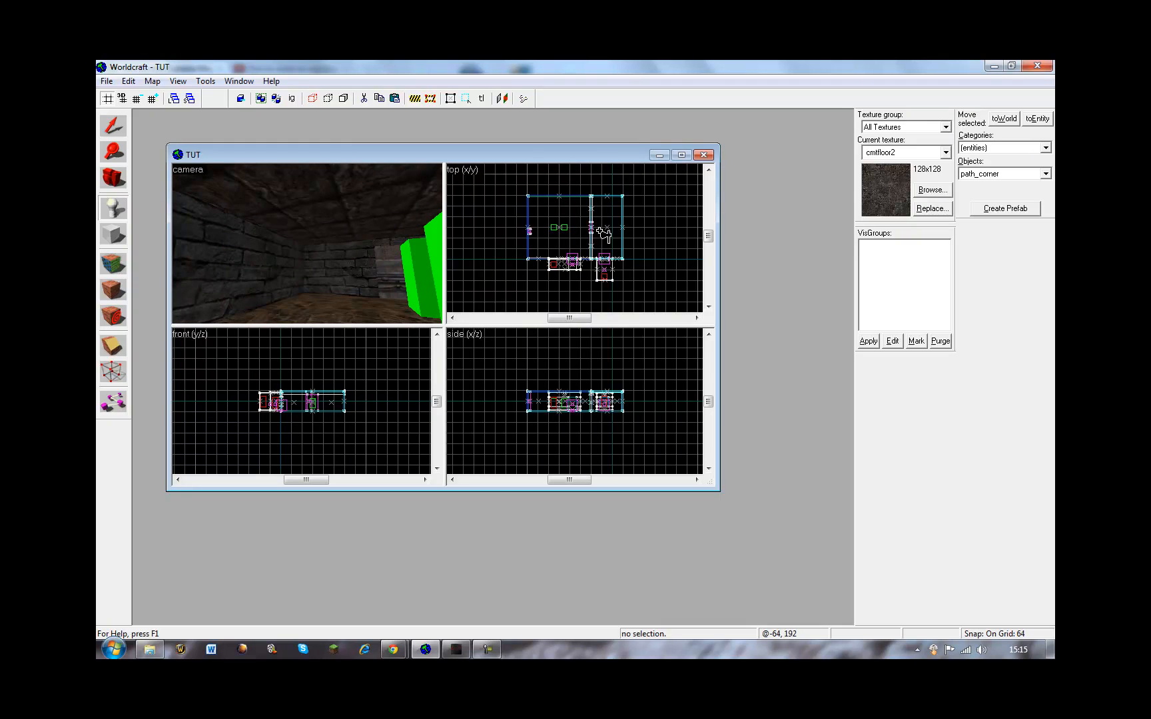
Step: Reduce the grid snap size to 8 units
scroll(587, 231, "down", 3)
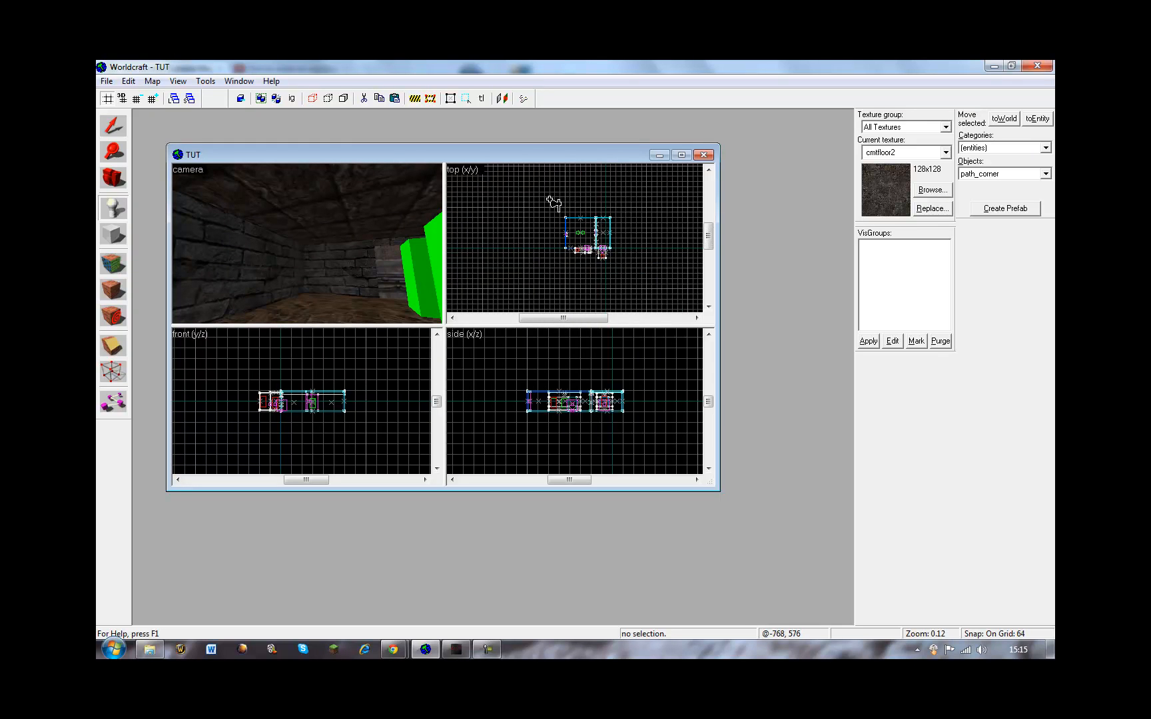
scroll(571, 217, "up", 5)
scroll(562, 217, "up", 12)
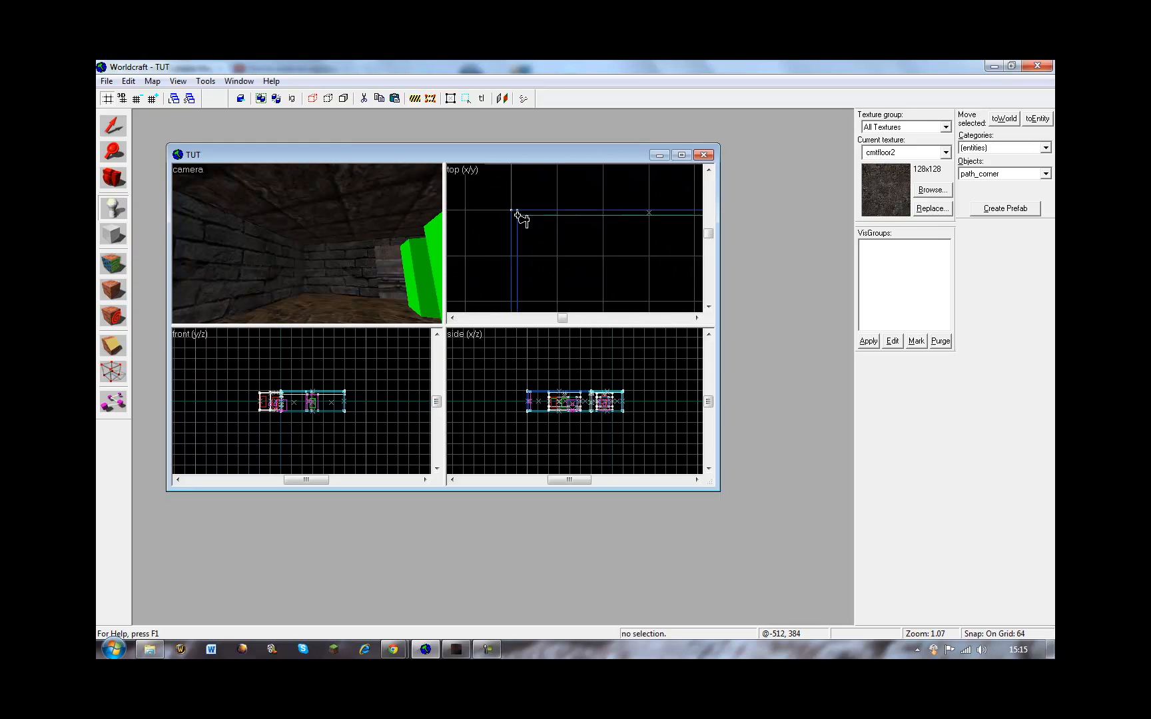
left_click(136, 99)
left_click(136, 99)
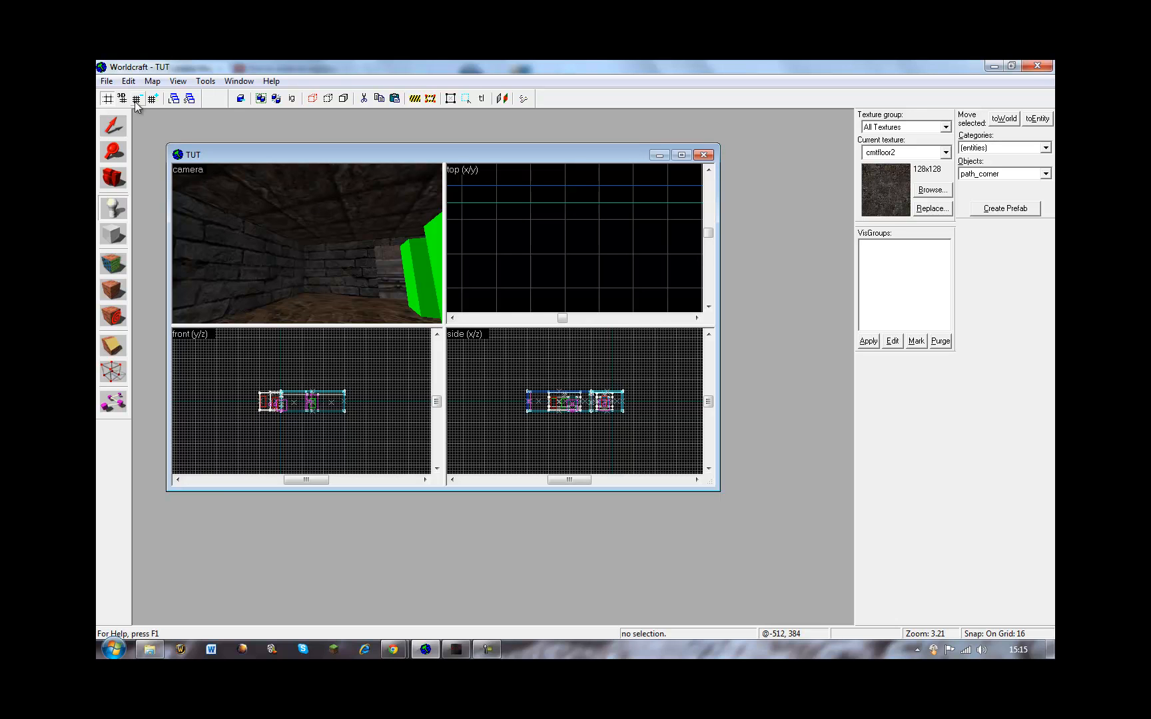
left_click(135, 101)
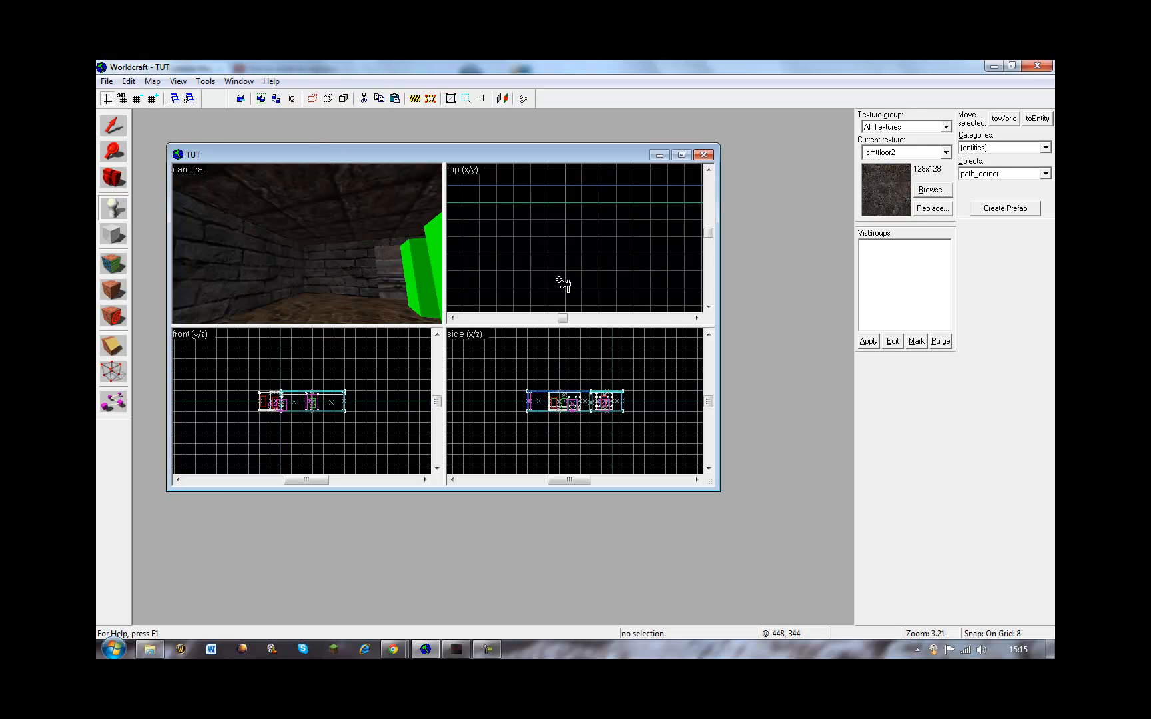
Step: Place an item_juggernog entity near the room's upper-left corner in the top view, at -448x 360y 0z
left_click(565, 236)
scroll(555, 409, "up", 3)
scroll(498, 392, "up", 4)
left_click(536, 400)
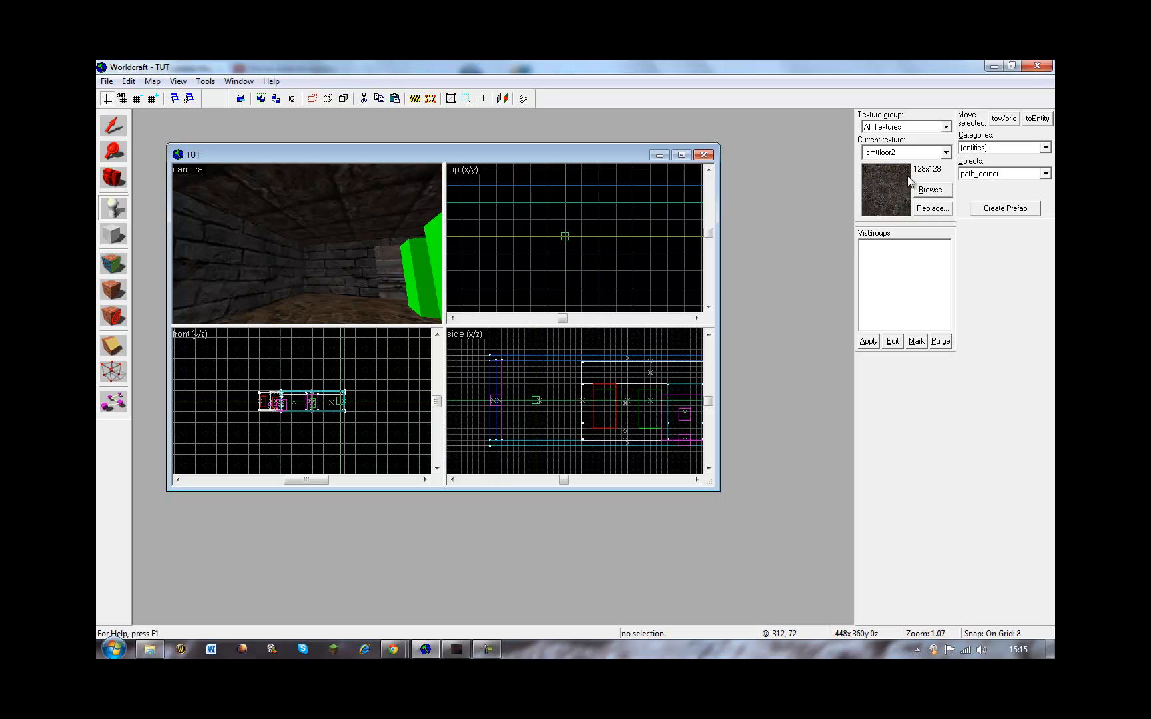
left_click(999, 175)
left_click(999, 177)
left_click(996, 174)
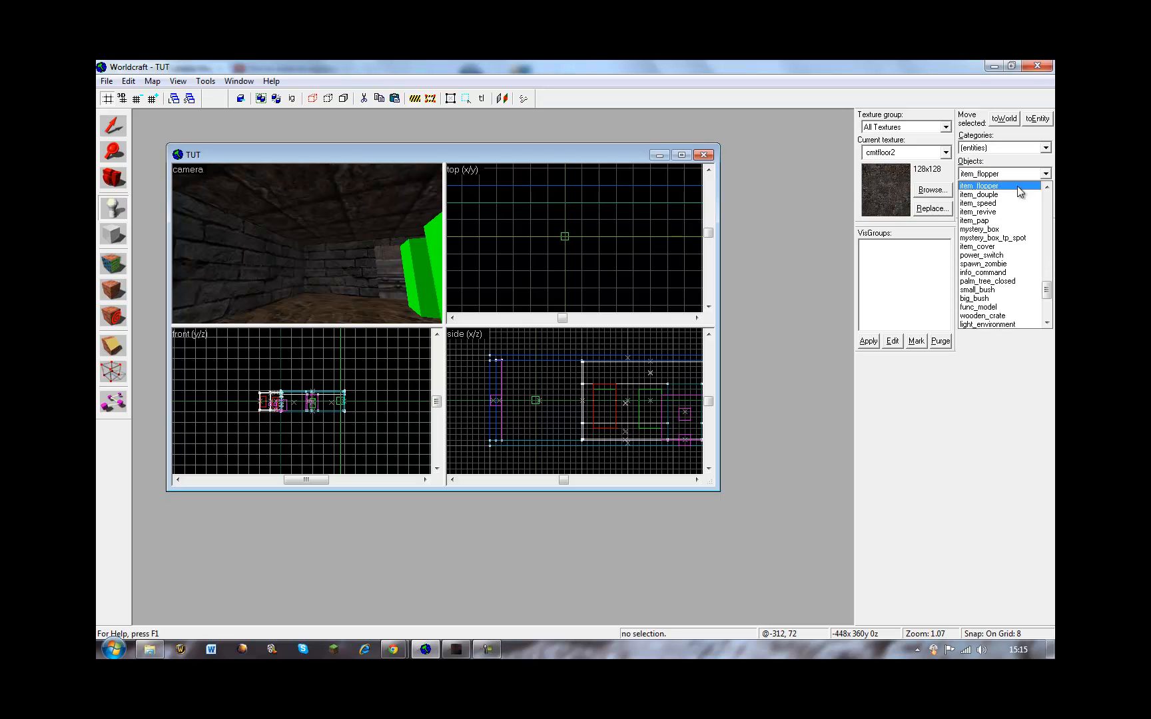
left_click(1046, 187)
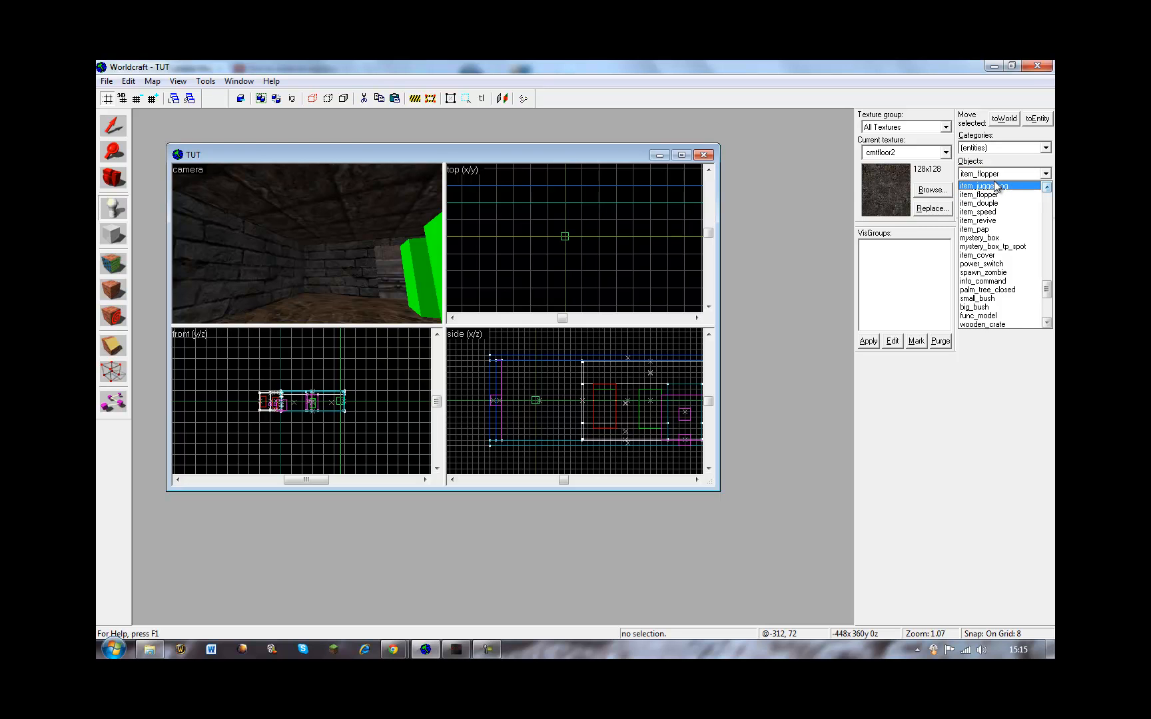
left_click(979, 187)
left_click(563, 236)
Step: Move the item_juggernog entity back against the nearby wall and lower it to the floor
left_click(113, 125)
left_click(561, 262)
left_click_drag(563, 233, 565, 204)
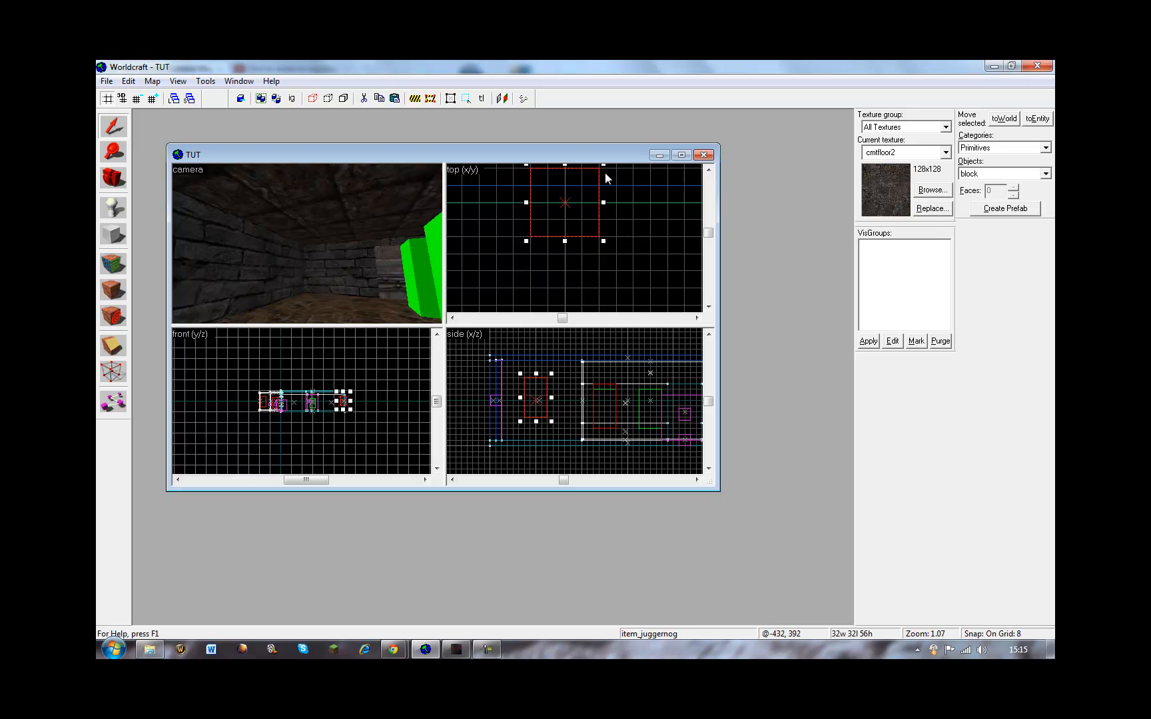
key("Left")
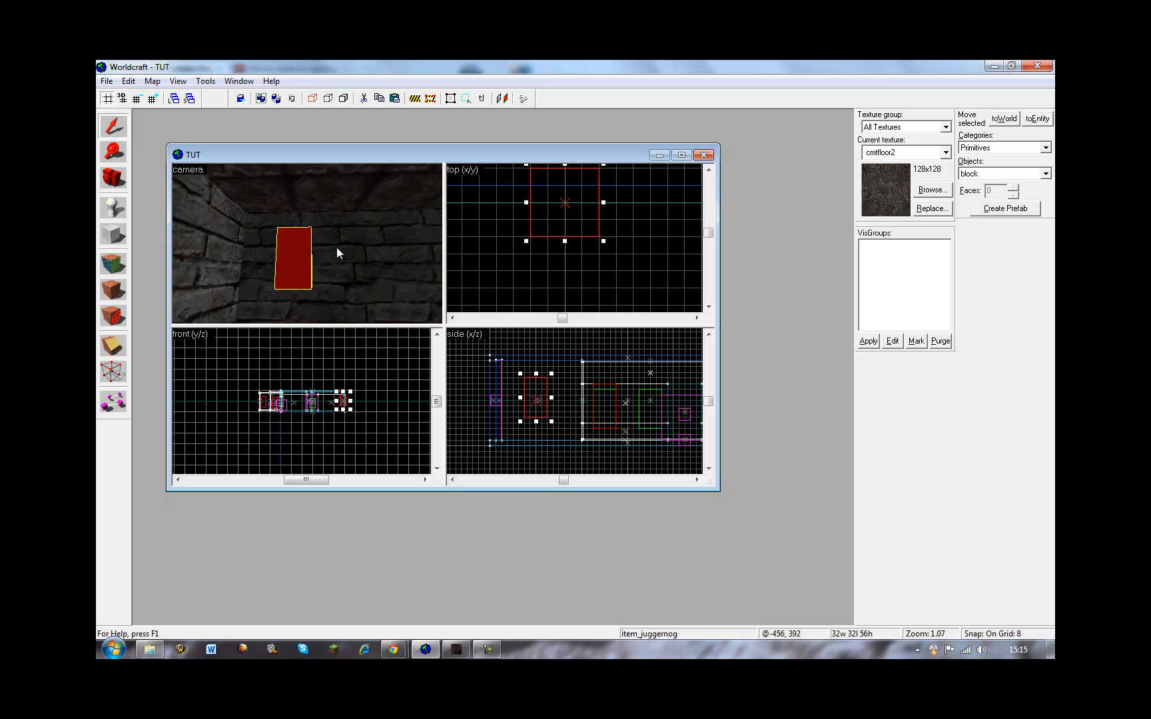
left_click_drag(537, 401, 536, 425)
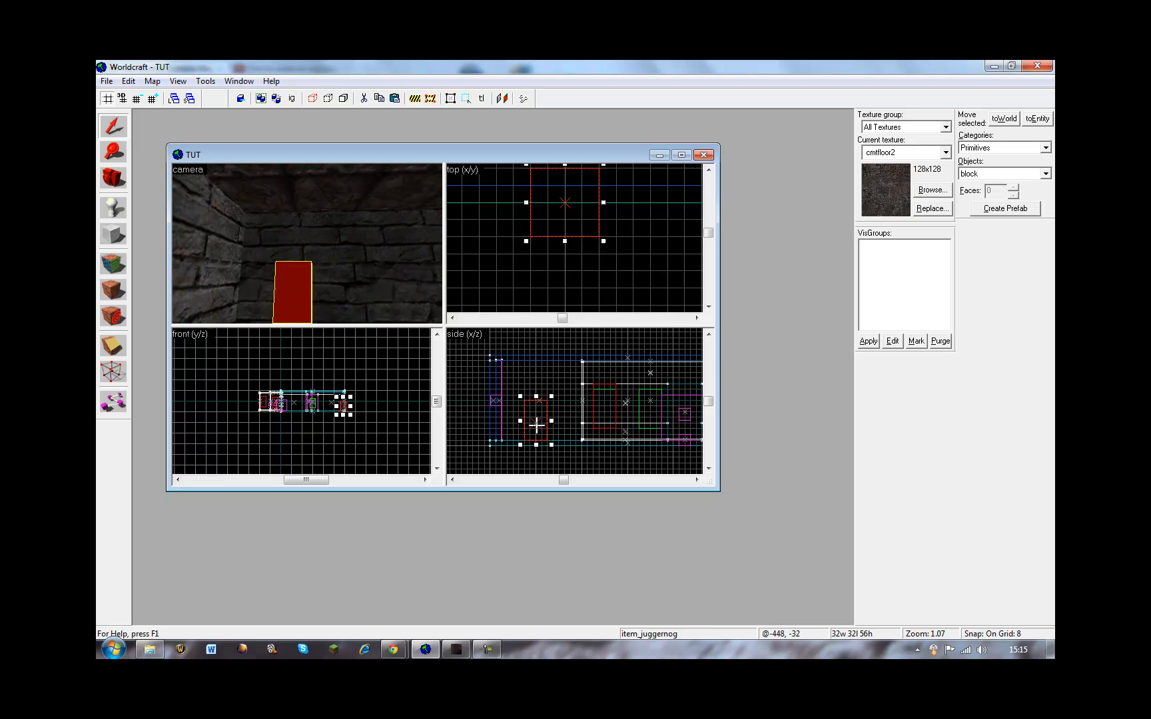
Step: Set the facing angle of the item_juggernog entity in its object properties
right_click(556, 206)
left_click(595, 440)
left_click(584, 267)
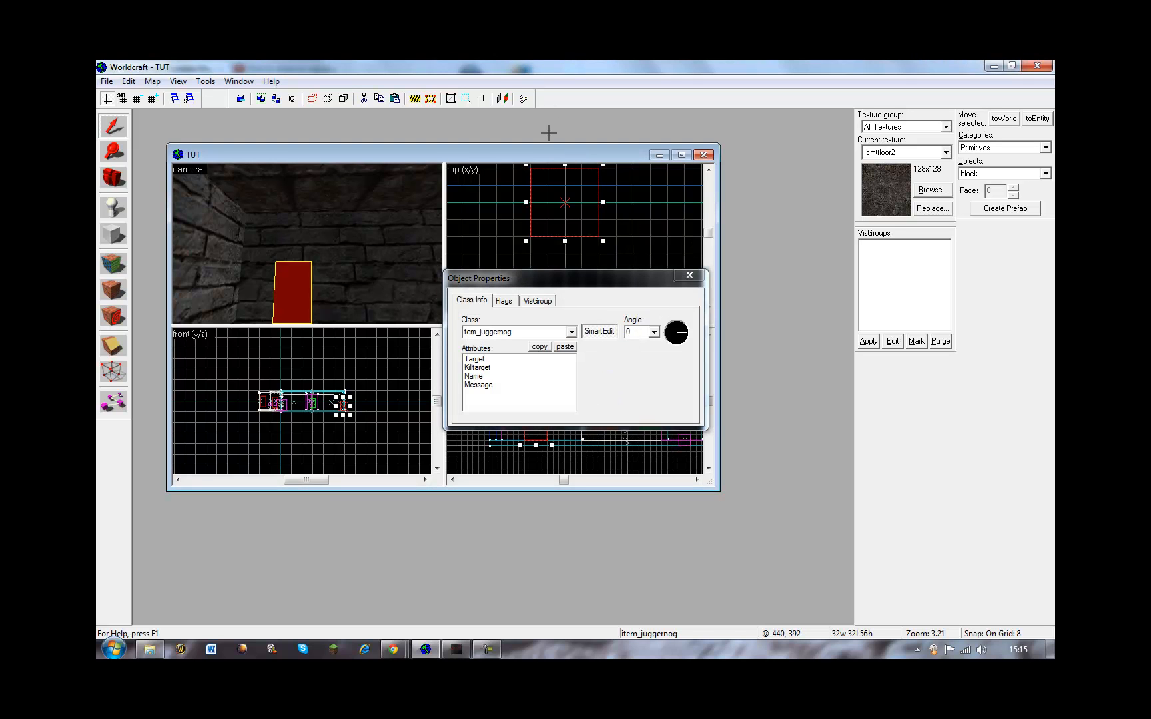
left_click(640, 327)
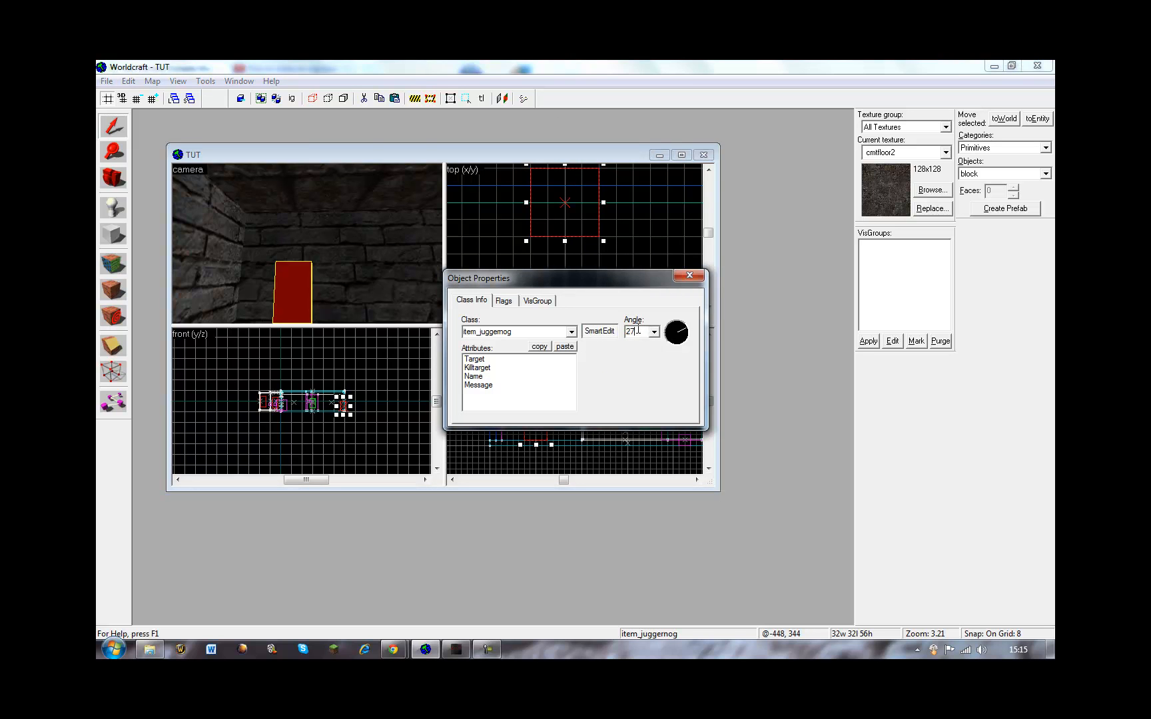
left_click(695, 278)
Step: Place an item_flopper entity beside the juggernog along the same wall, at -384x 376y 0z
scroll(598, 249, "down", 8)
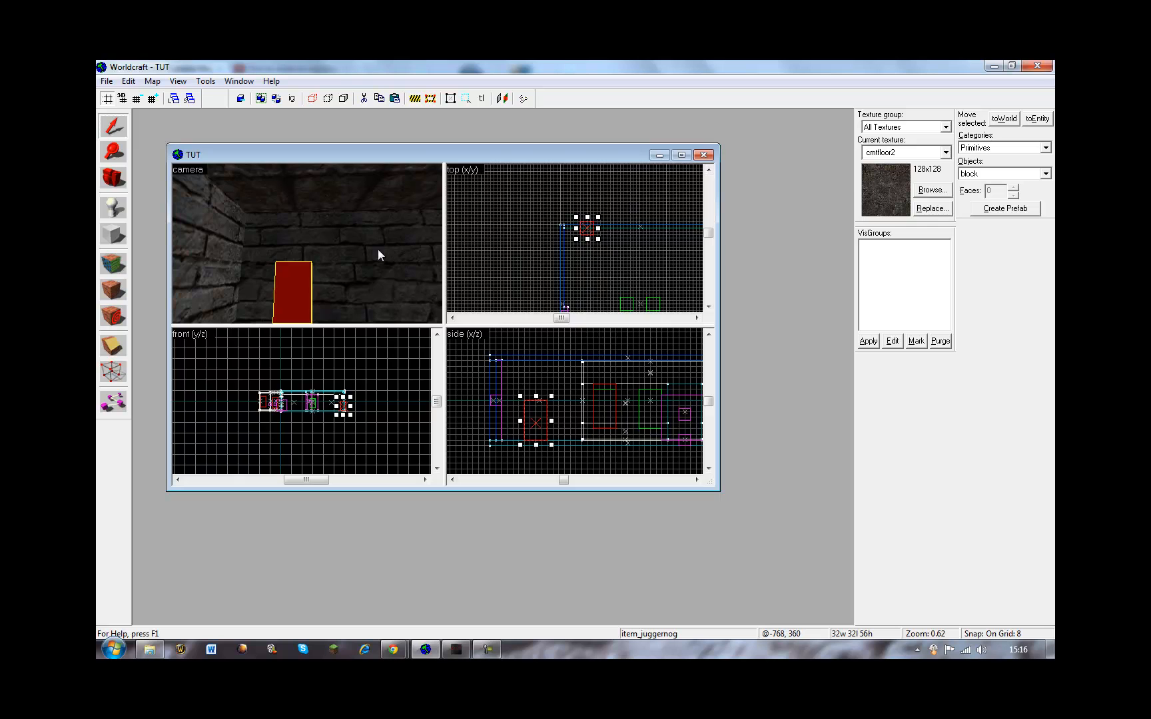
left_click(627, 240)
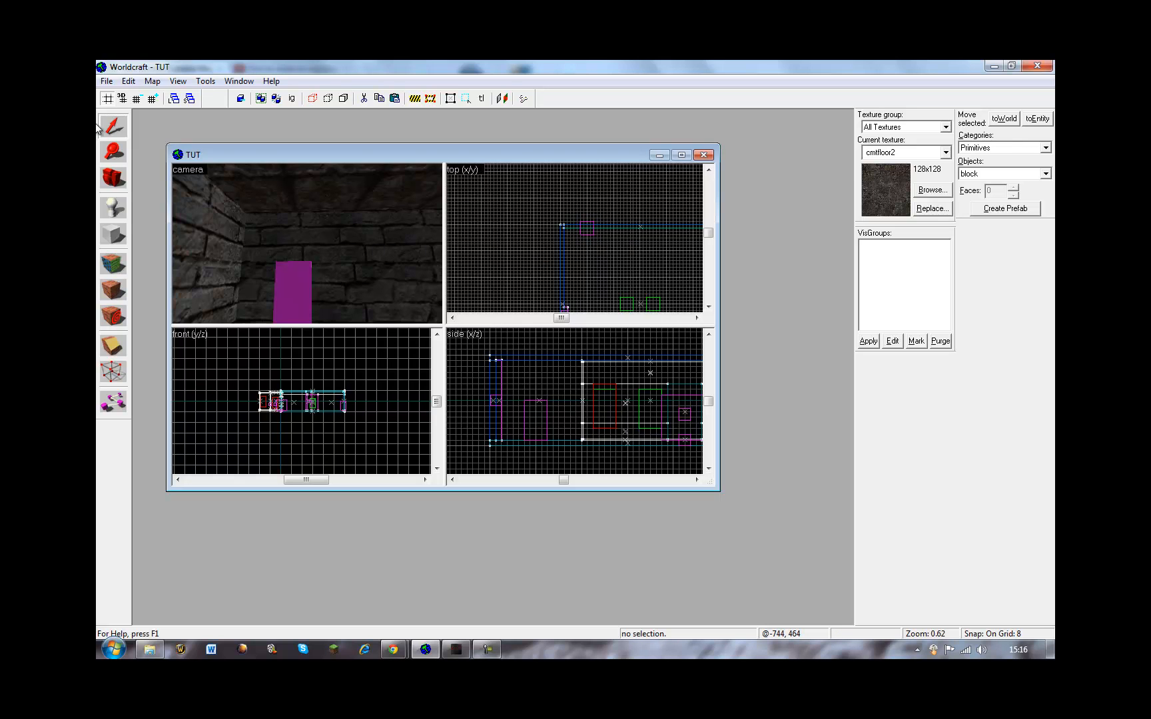
left_click(113, 208)
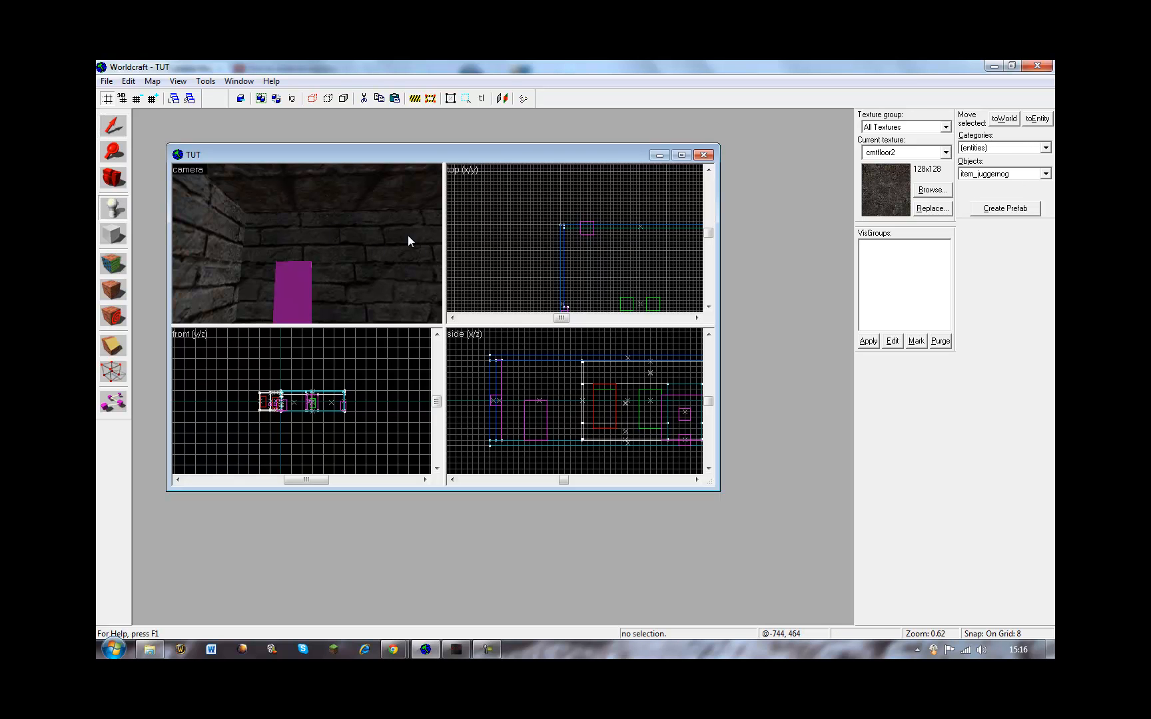
left_click(612, 229)
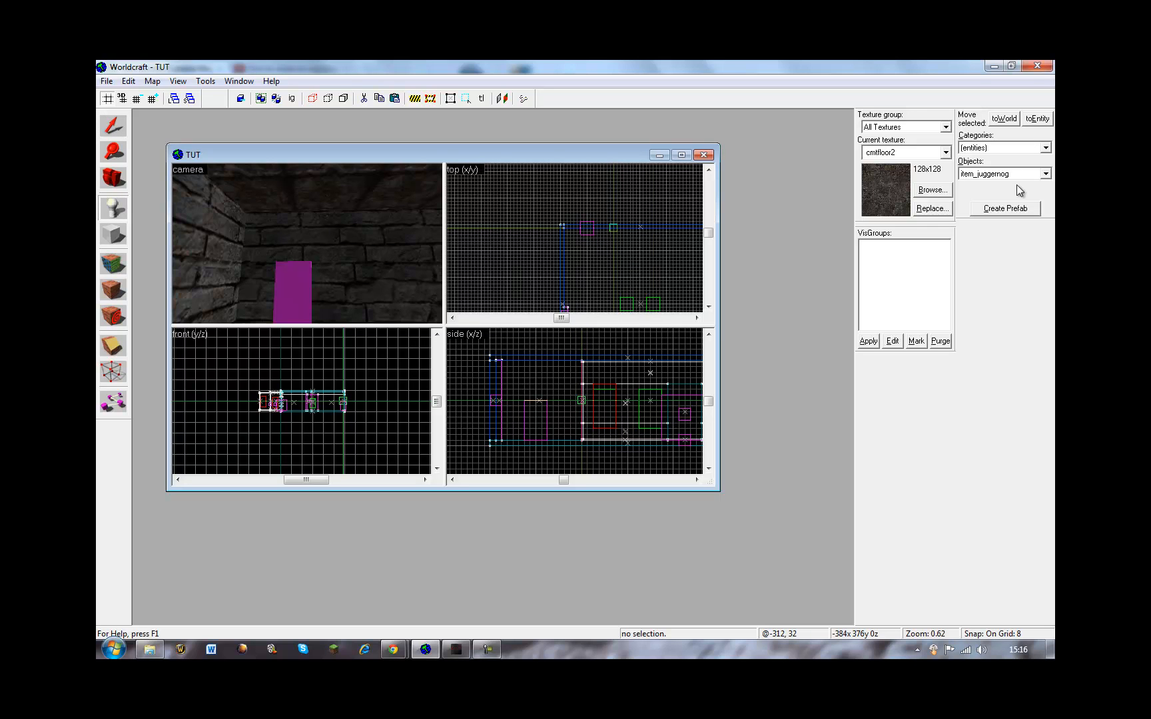
left_click(1045, 174)
left_click(1019, 194)
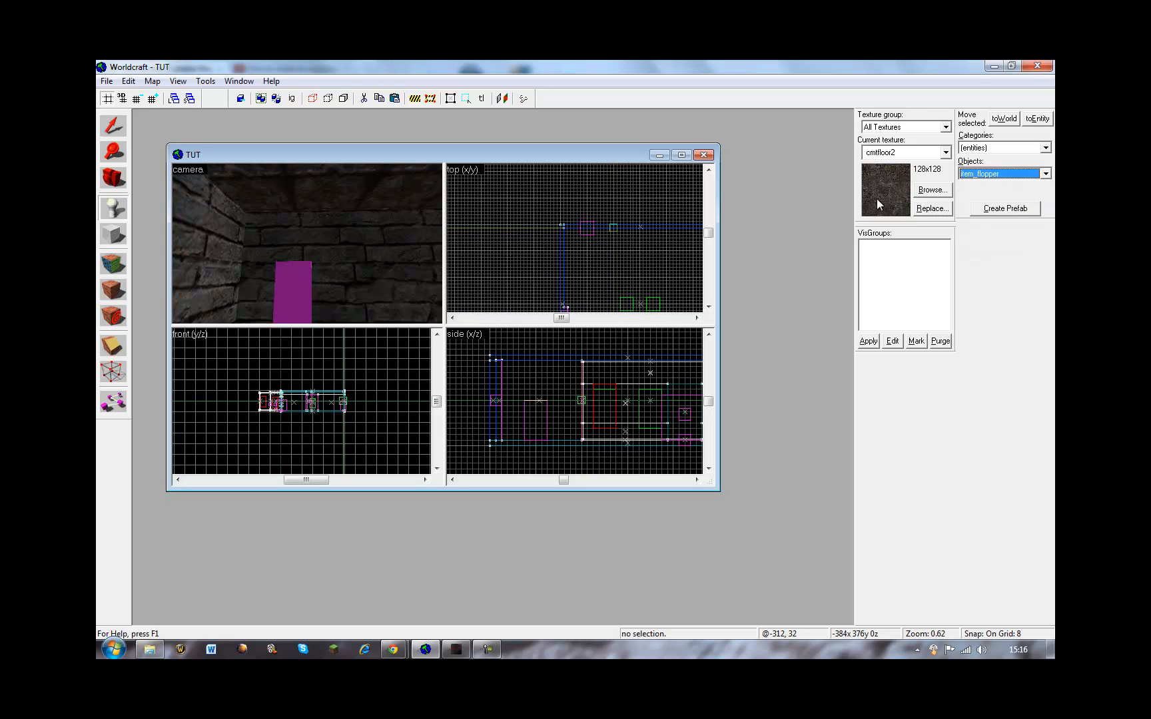
key("Return")
Step: Select the item_flopper entity and lower it to the floor beside the juggernog
key("shift+b")
left_click(353, 261)
left_click_drag(590, 405, 580, 424)
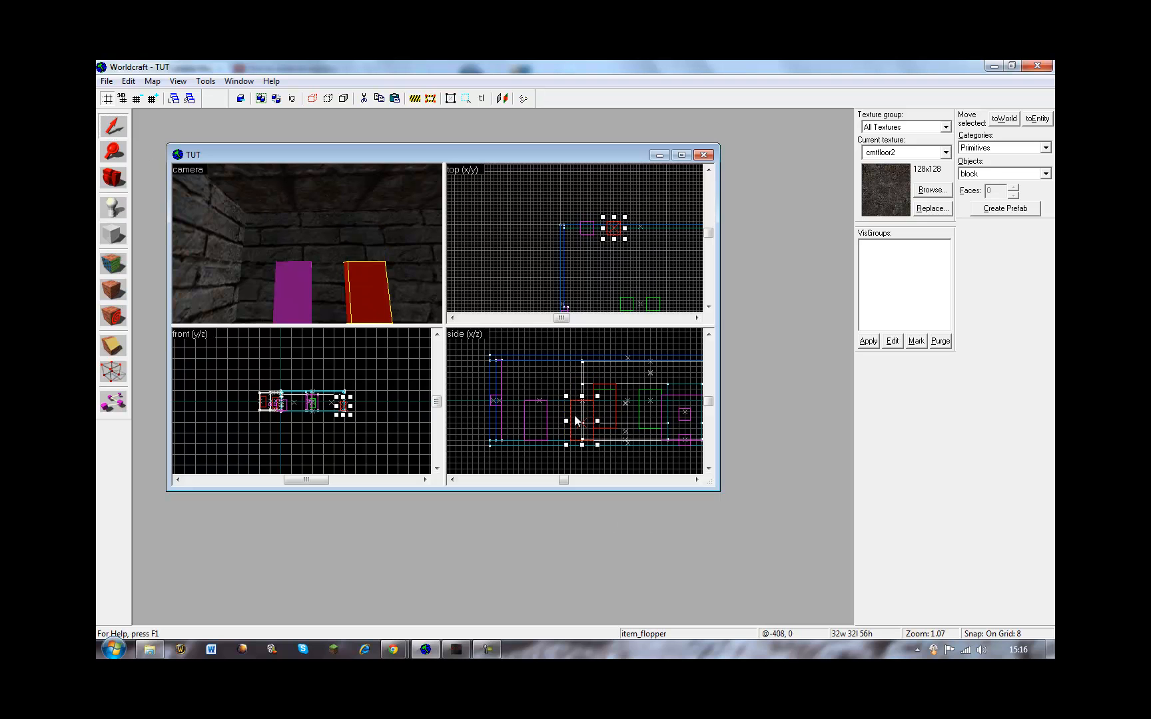
Step: Set the facing angle of the item_flopper entity in its object properties
right_click(606, 227)
left_click(675, 466)
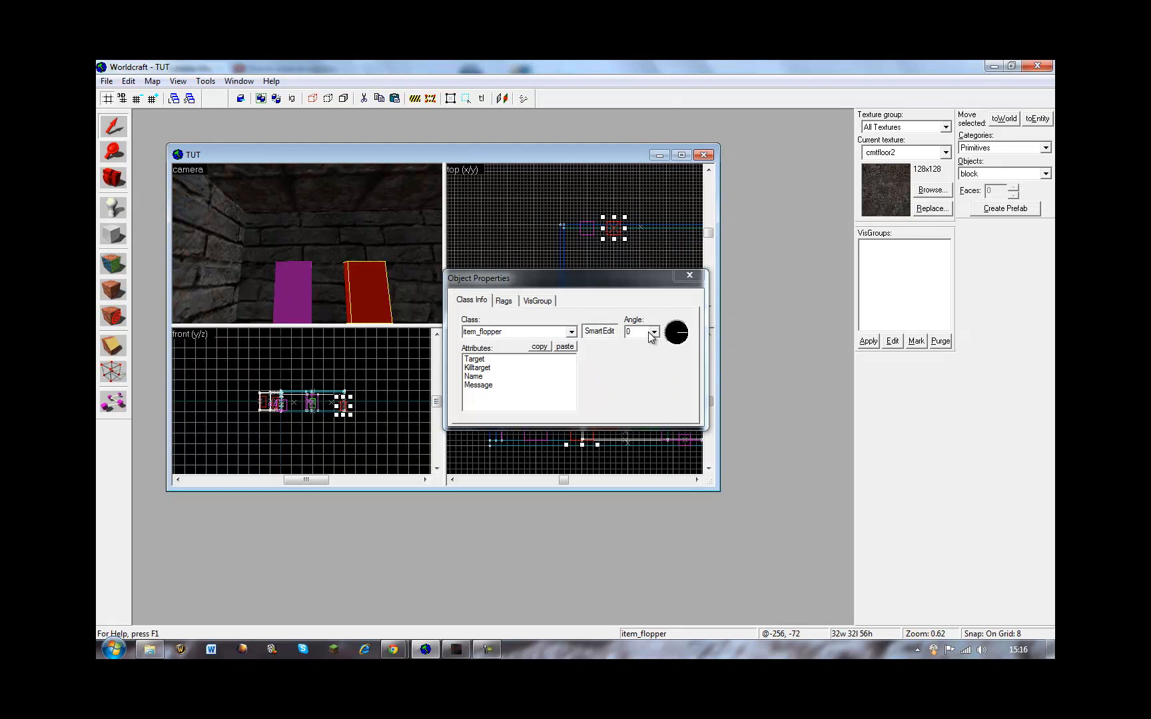
double_click(641, 333)
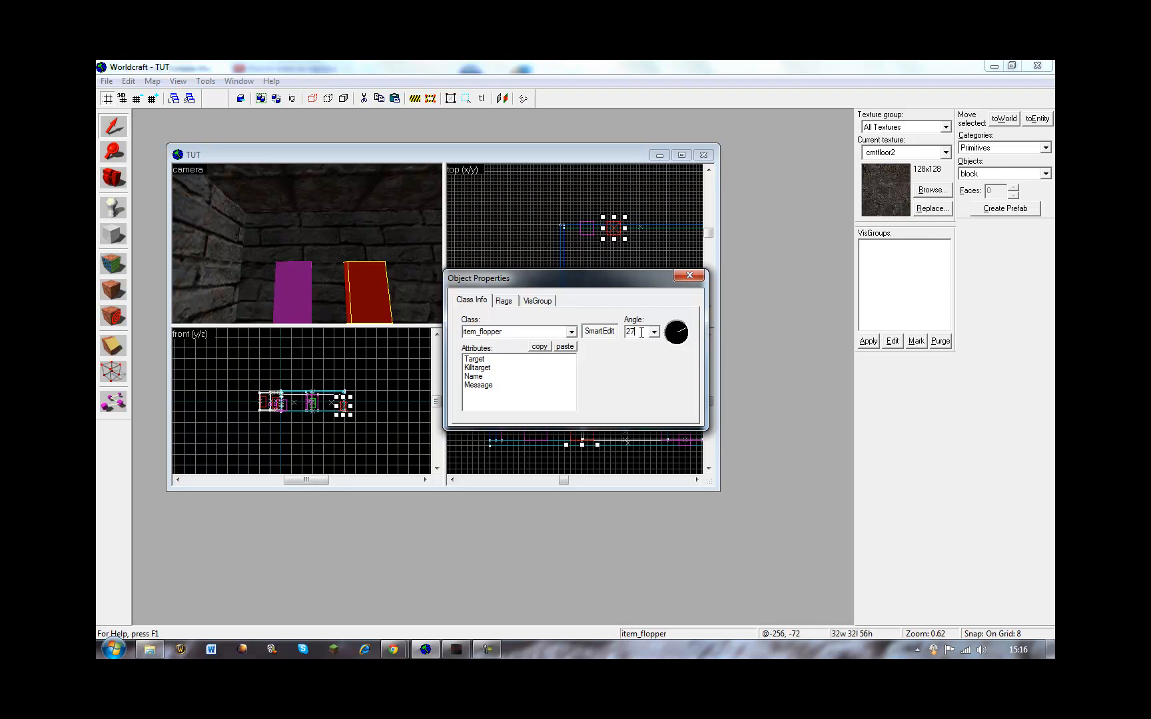
left_click(679, 280)
Step: Place an item_douple entity beside the flopper, at -320x 376y, and lower it to the floor
key("shift+e")
left_click(641, 229)
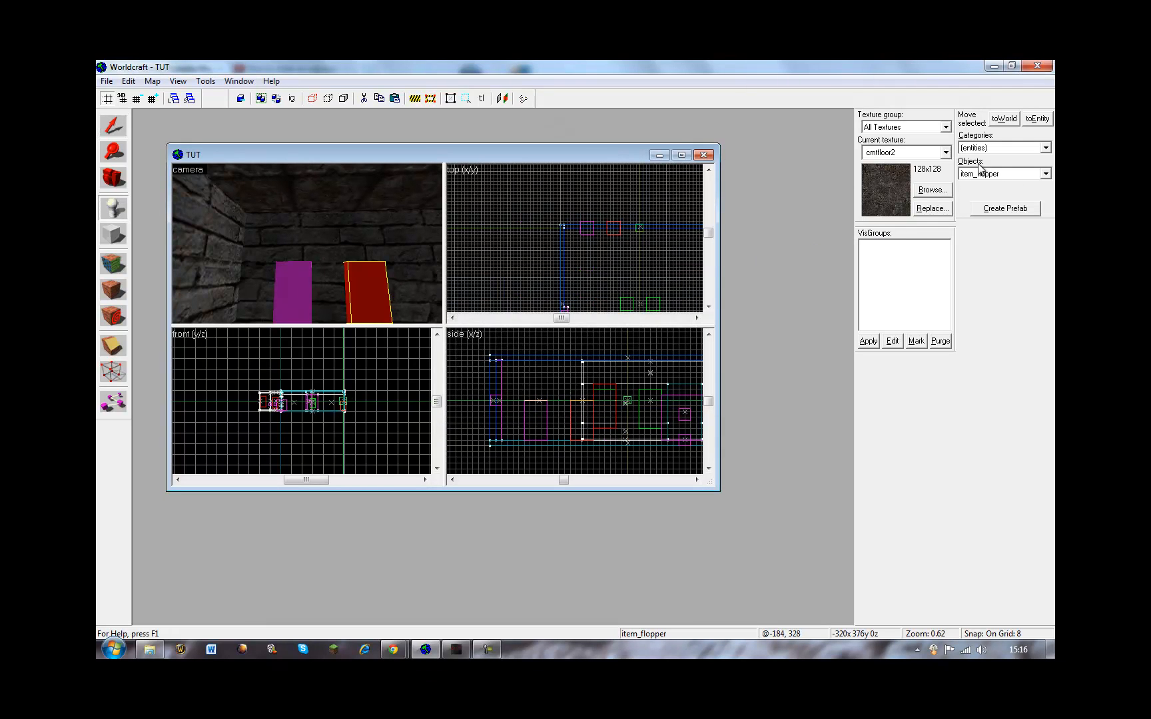
left_click(1013, 174)
left_click(999, 195)
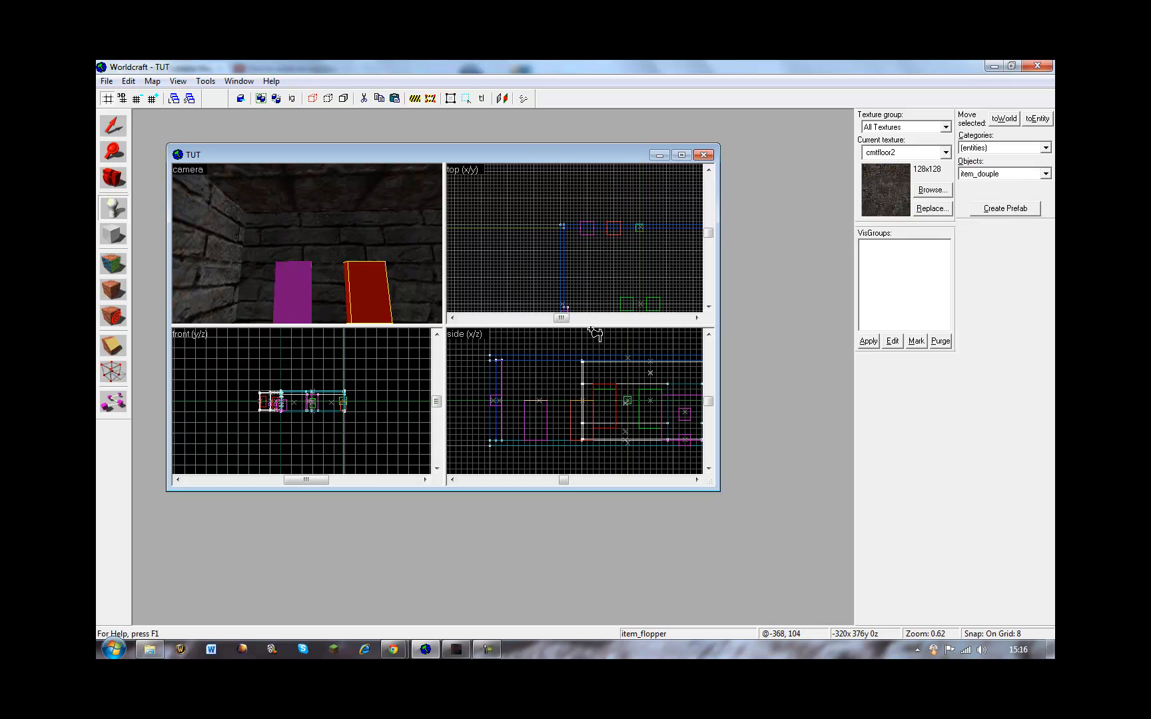
left_click(628, 398)
left_click(114, 125)
left_click(429, 251)
left_click_drag(630, 408, 629, 431)
Step: Set the facing angle of the item_douple entity in its object properties
right_click(628, 180)
left_click(664, 413)
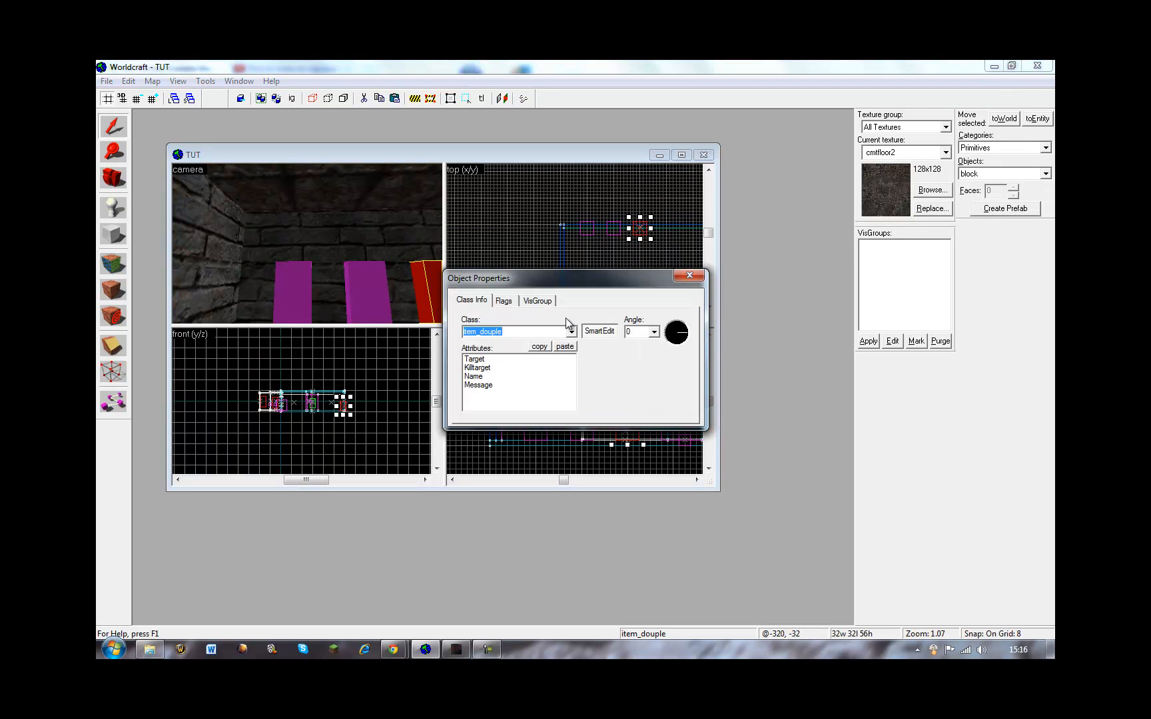
left_click(635, 332)
left_click(659, 268)
left_click(696, 273)
Step: Place an item_speed entity next to the item_douple along the wall, at floor level at -256x 376y -32z
key("Right")
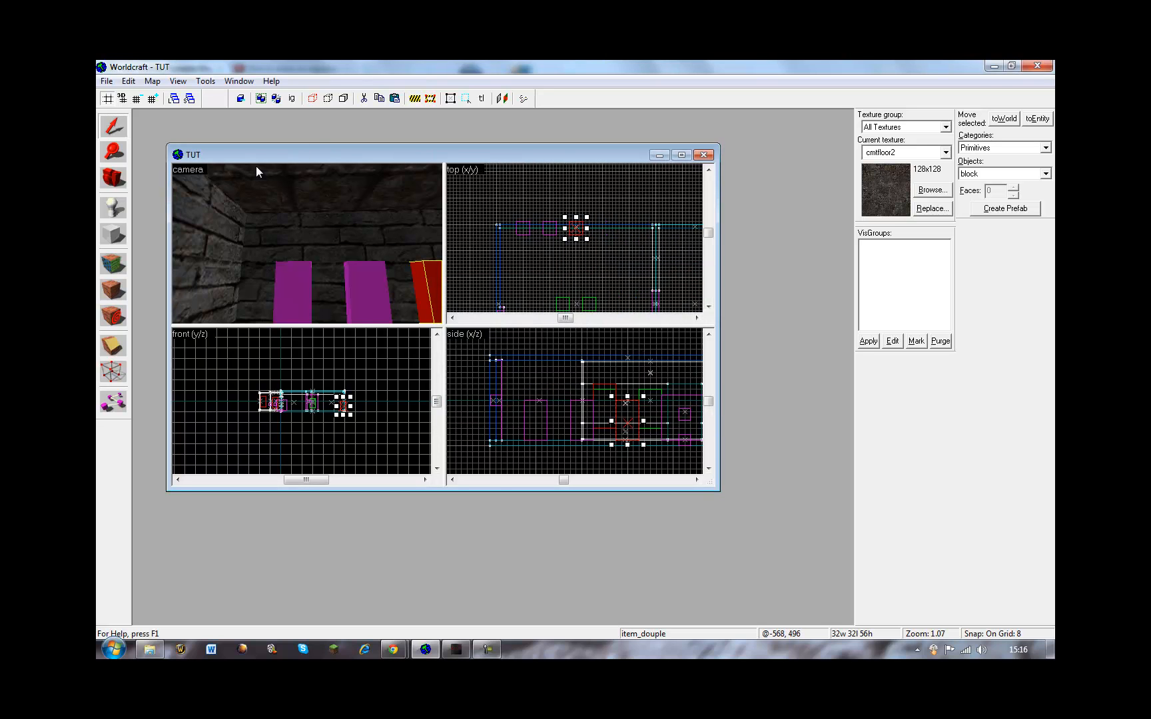
left_click(114, 207)
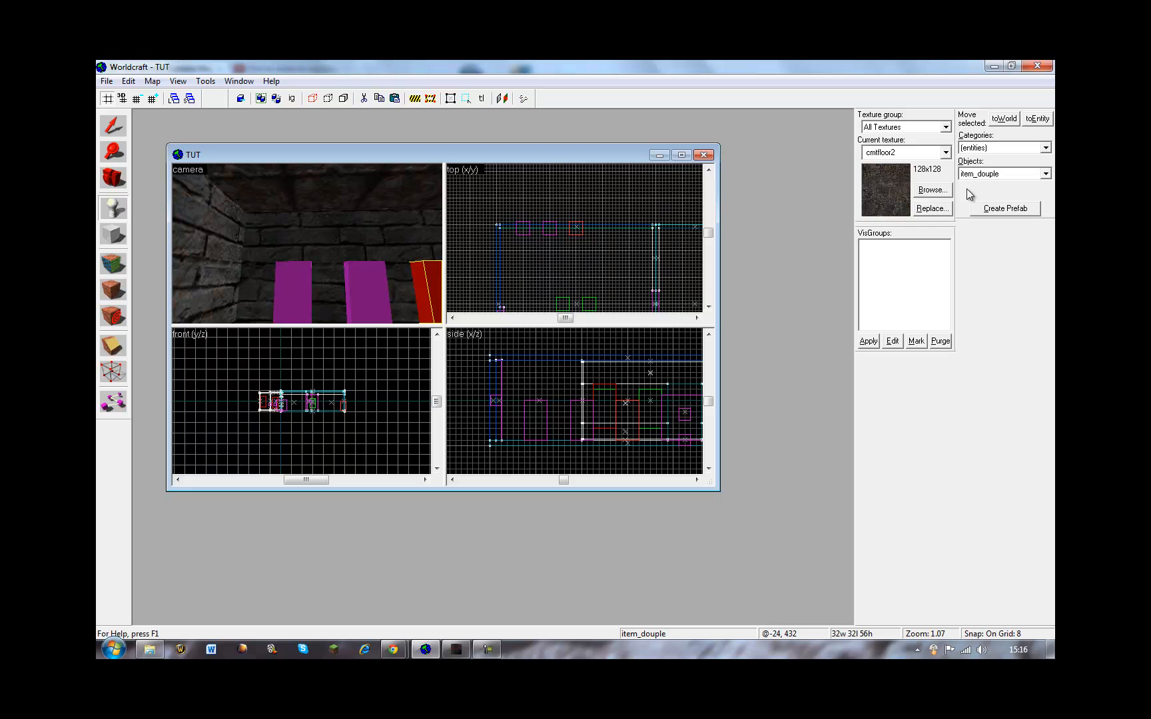
left_click(1045, 174)
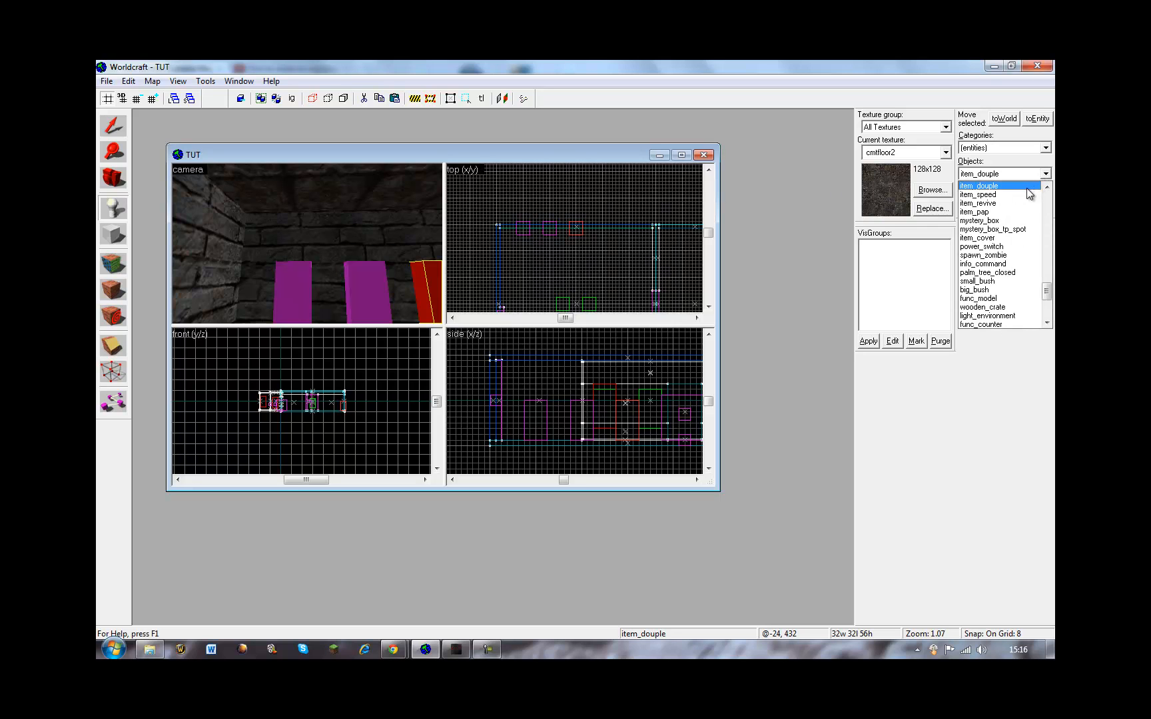
left_click(1028, 195)
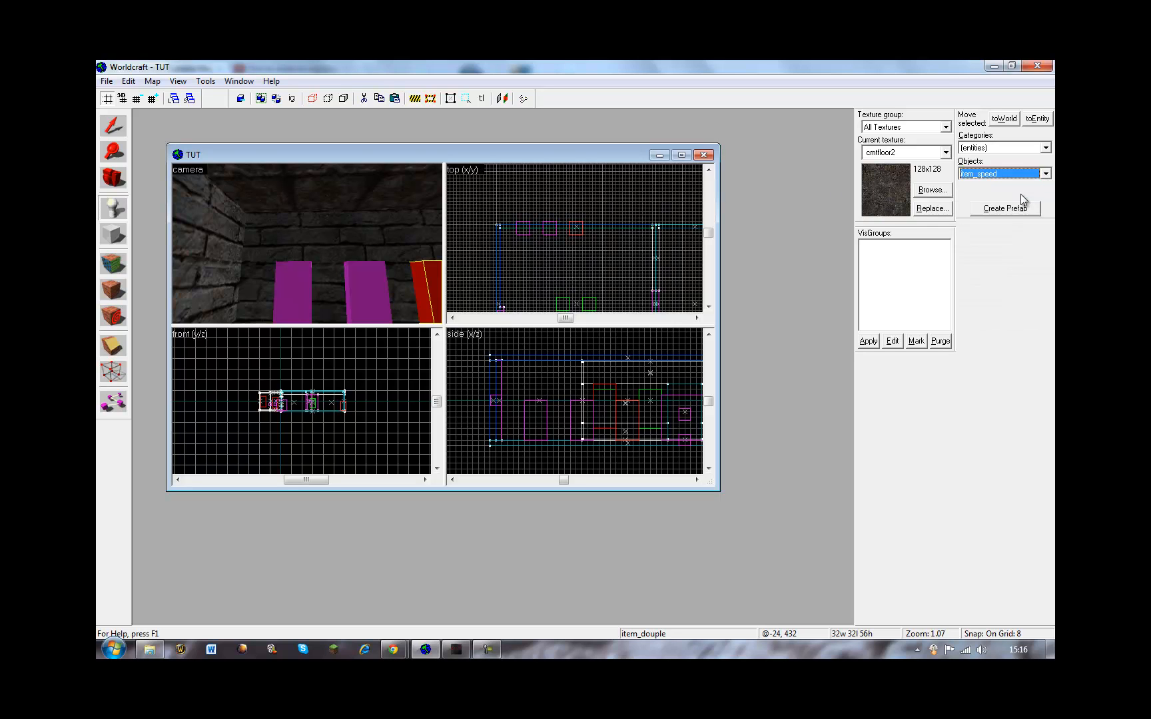
left_click(602, 228)
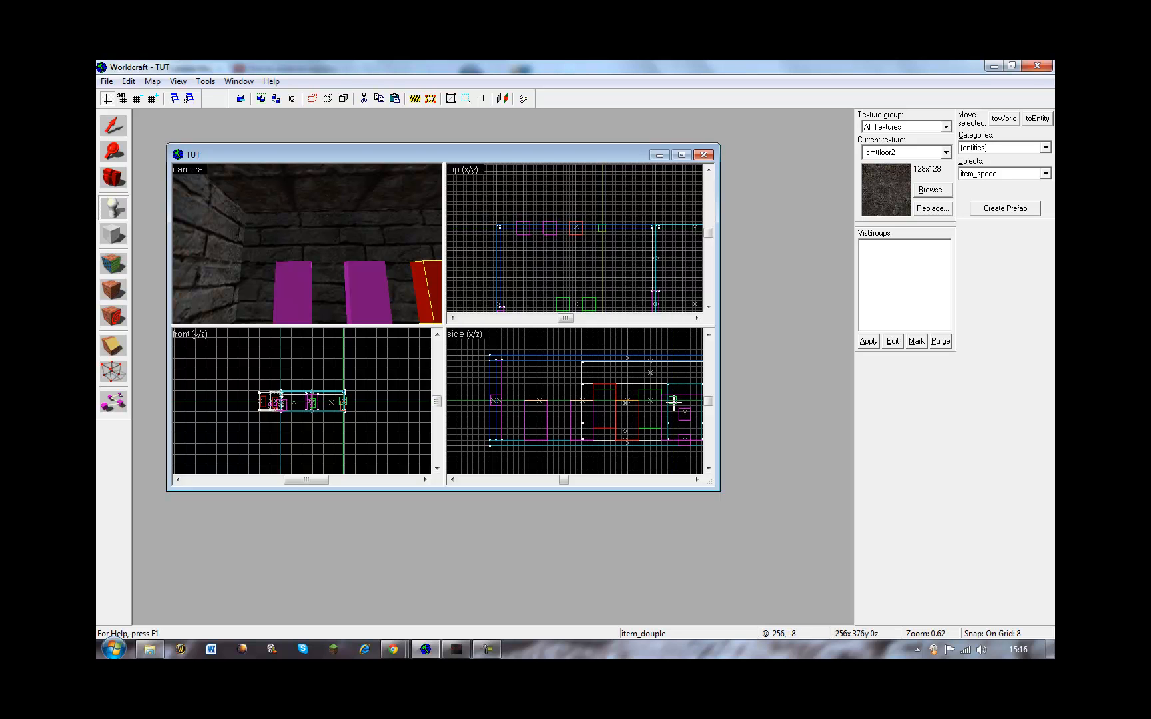
left_click_drag(673, 401, 674, 421)
key("Right")
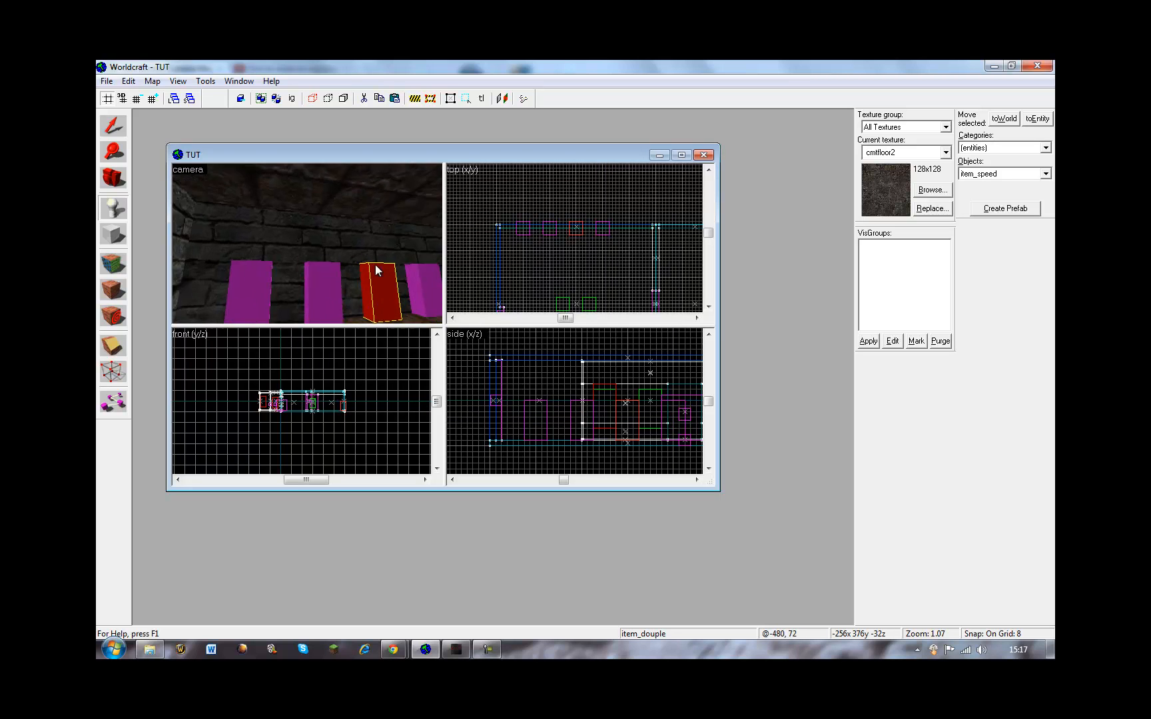
Step: Place an item_revive entity next to the item_speed along the wall, at -192x 376y, and lower it to the floor
left_click(628, 229)
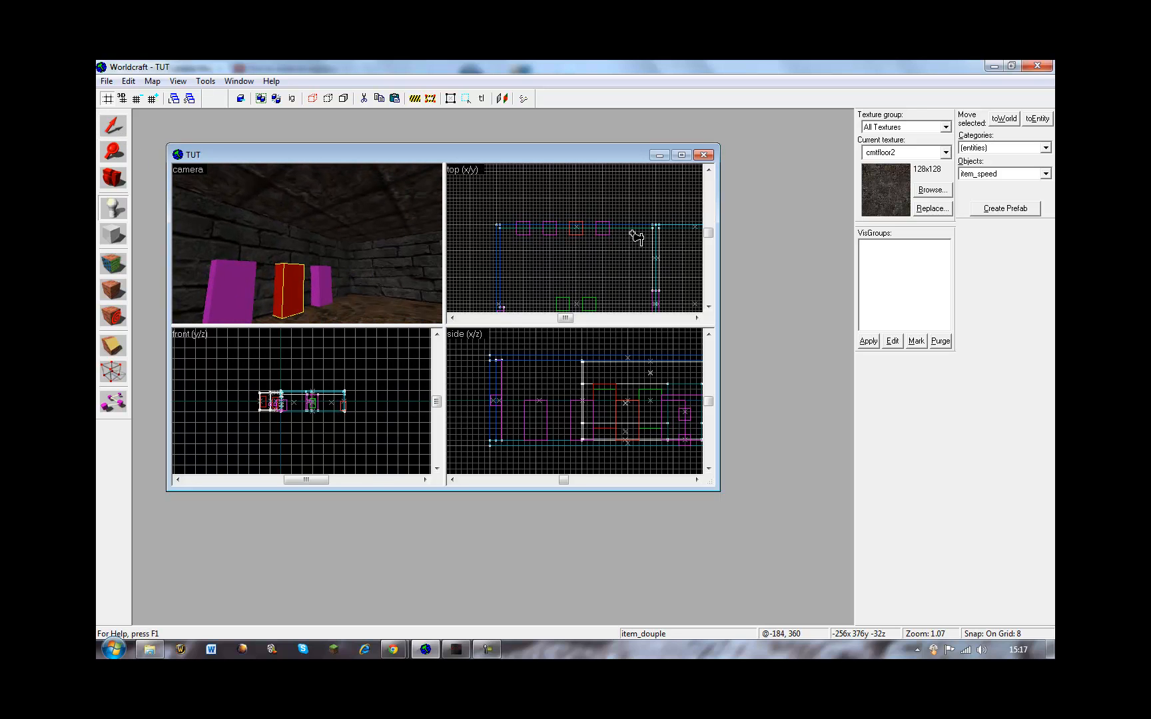
left_click(1044, 175)
left_click(1025, 204)
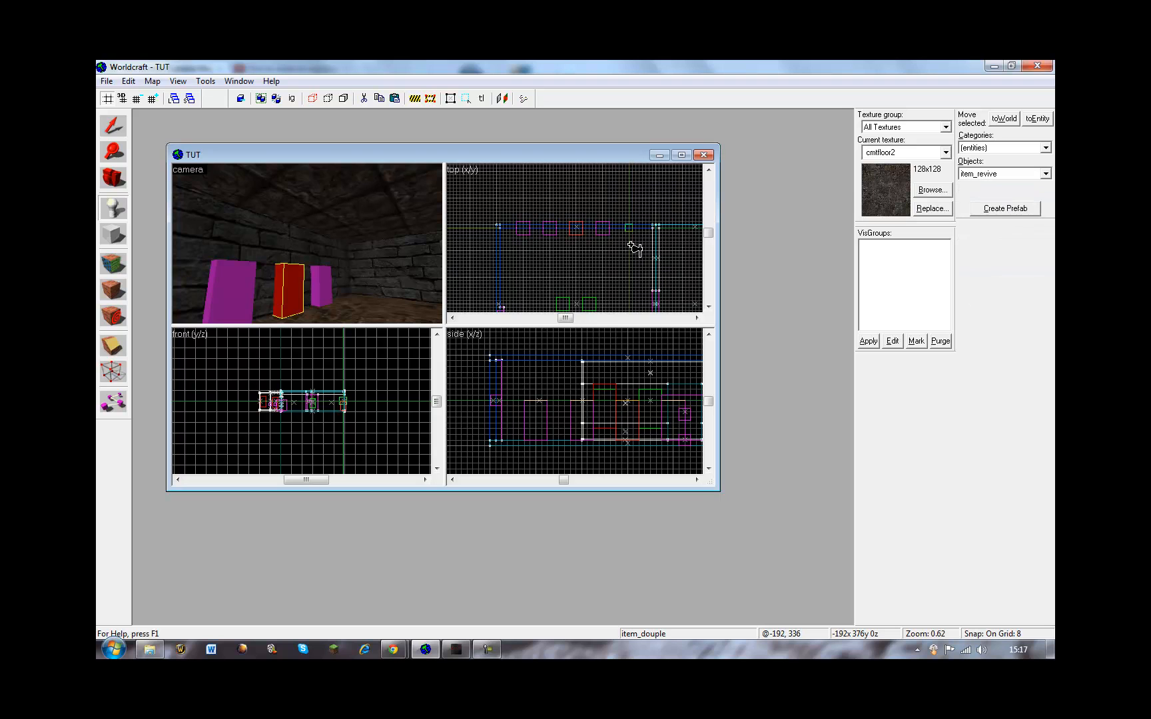
left_click(697, 480)
key("Return")
left_click(113, 126)
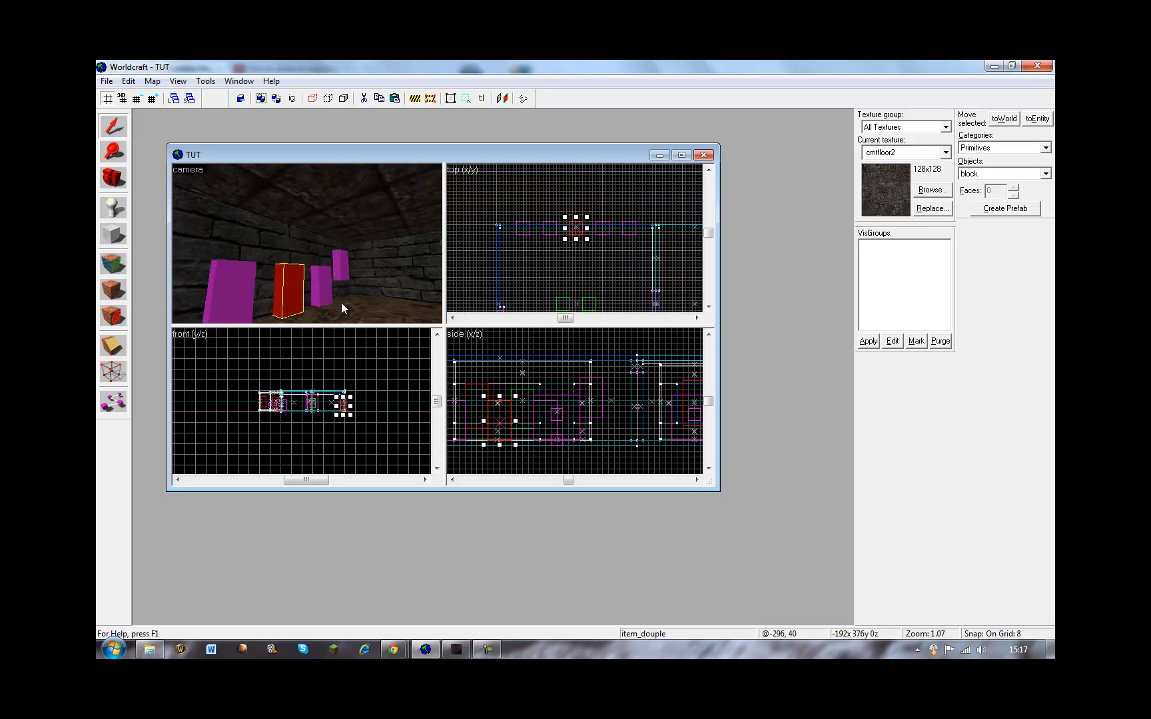
left_click(338, 262)
left_click_drag(595, 397, 594, 420)
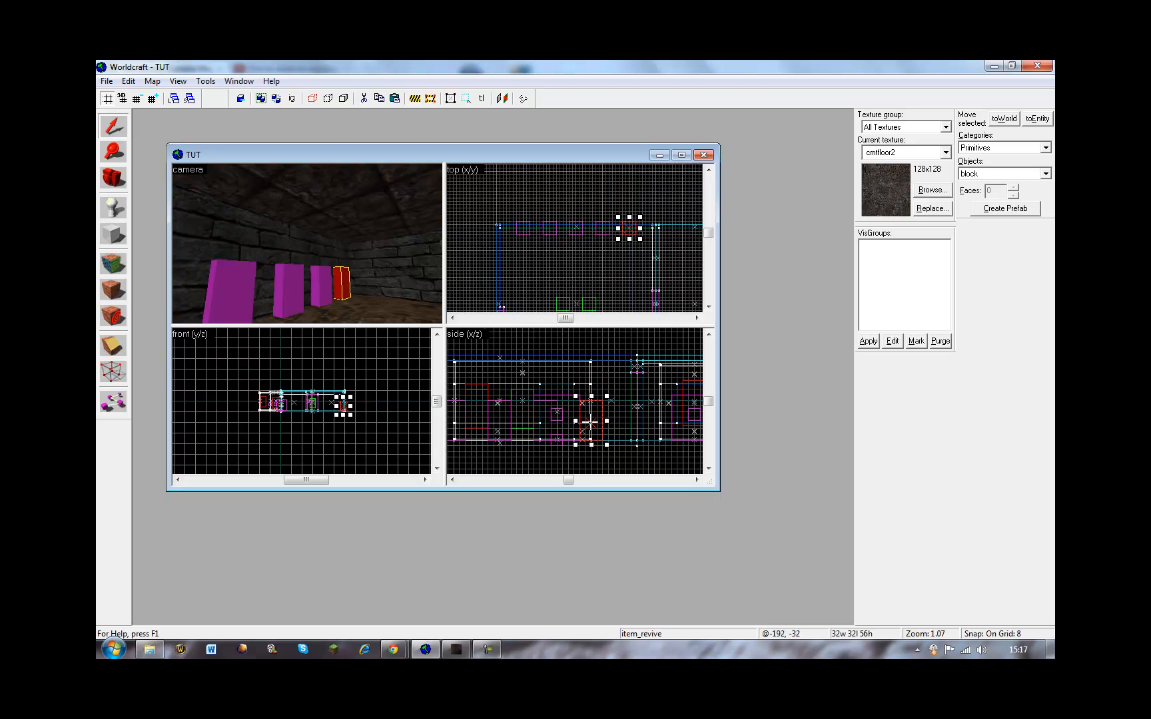
Step: Set the facing angle of the item_revive entity in its object properties
right_click(630, 228)
left_click(670, 535)
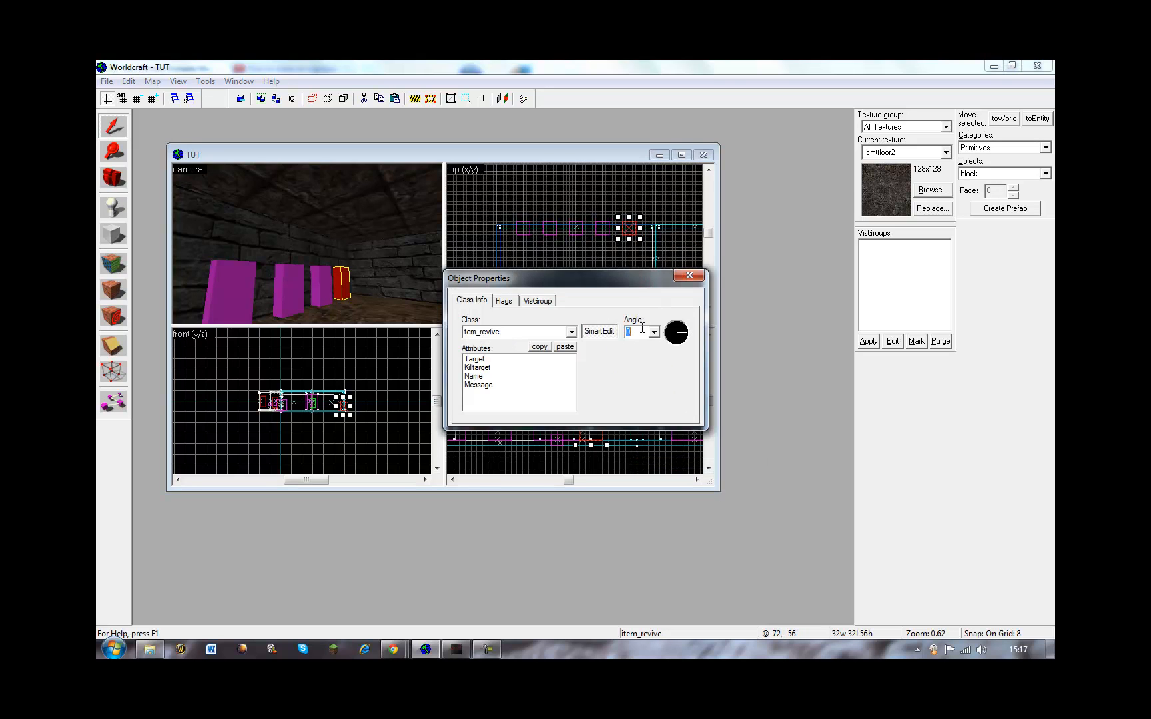
key("BackSpace")
left_click(684, 279)
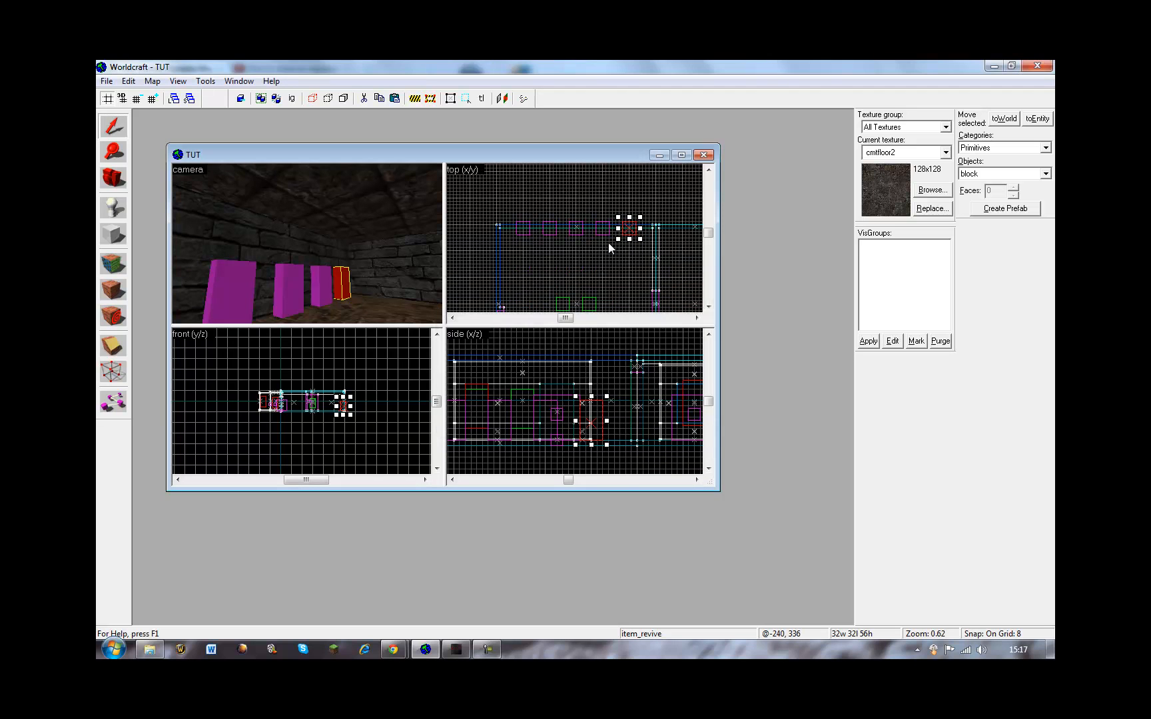
Step: Set the facing angle of the item_speed entity in its object properties
left_click(603, 228)
right_click(600, 227)
left_click(626, 466)
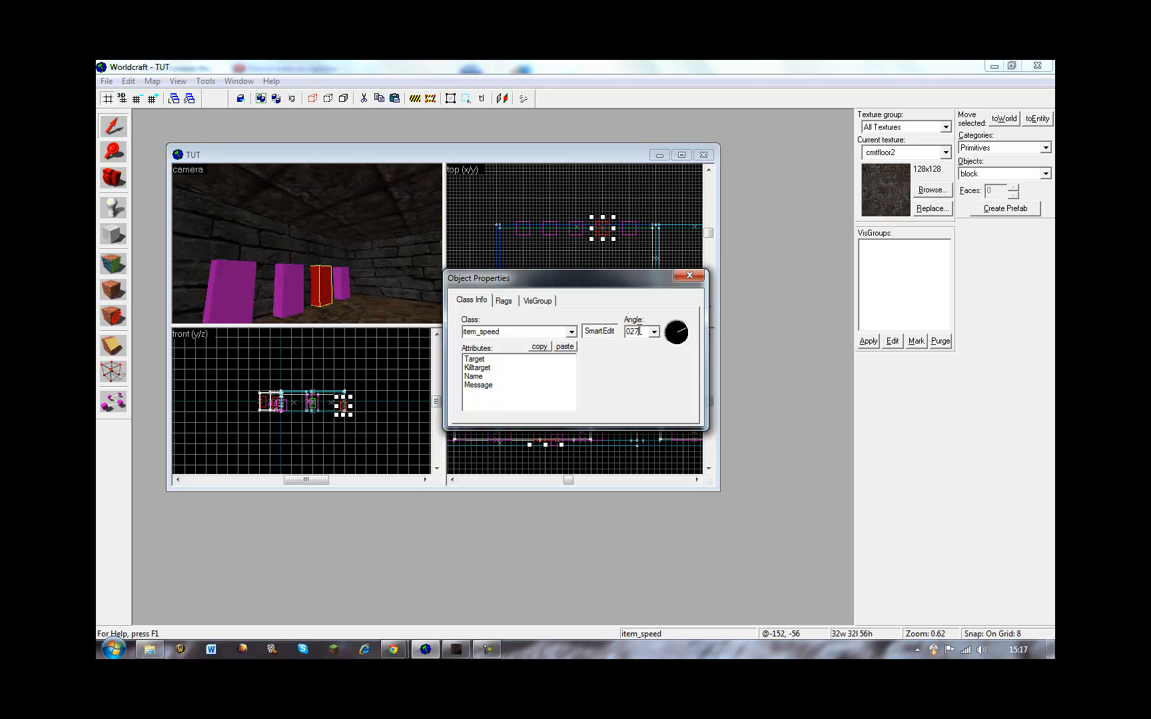
left_click(632, 335)
key("BackSpace")
left_click(688, 277)
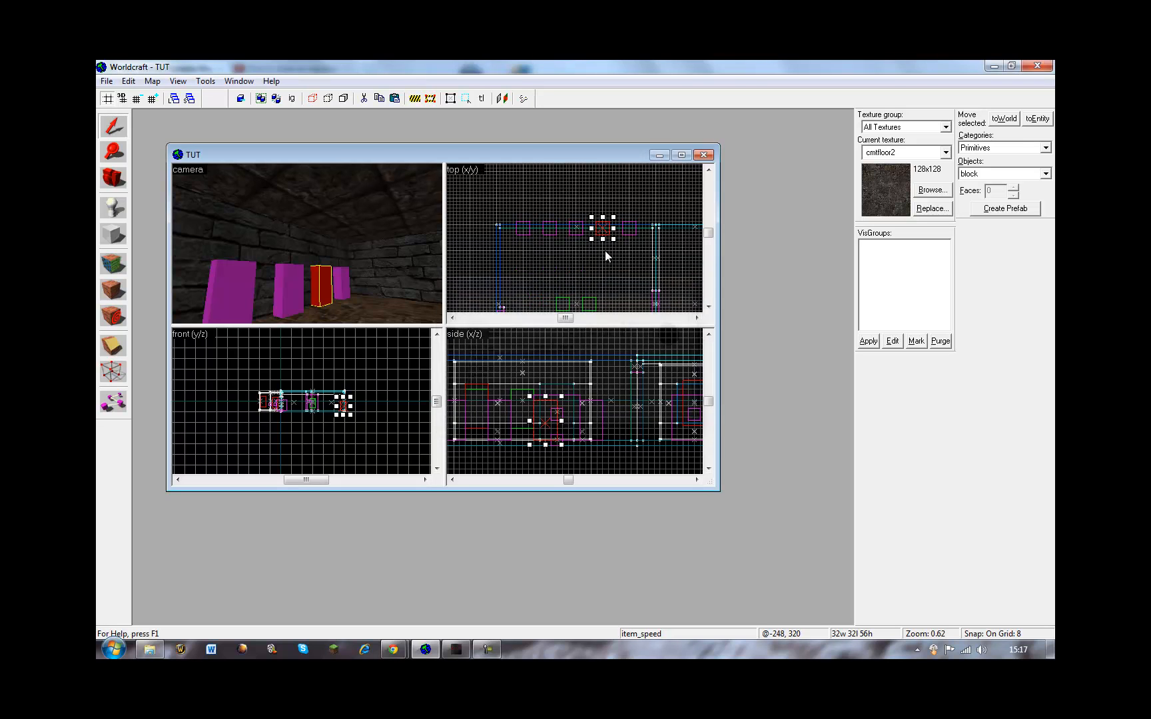
Step: Check the object properties of the item_douple entity, then clear the selection
left_click(578, 228)
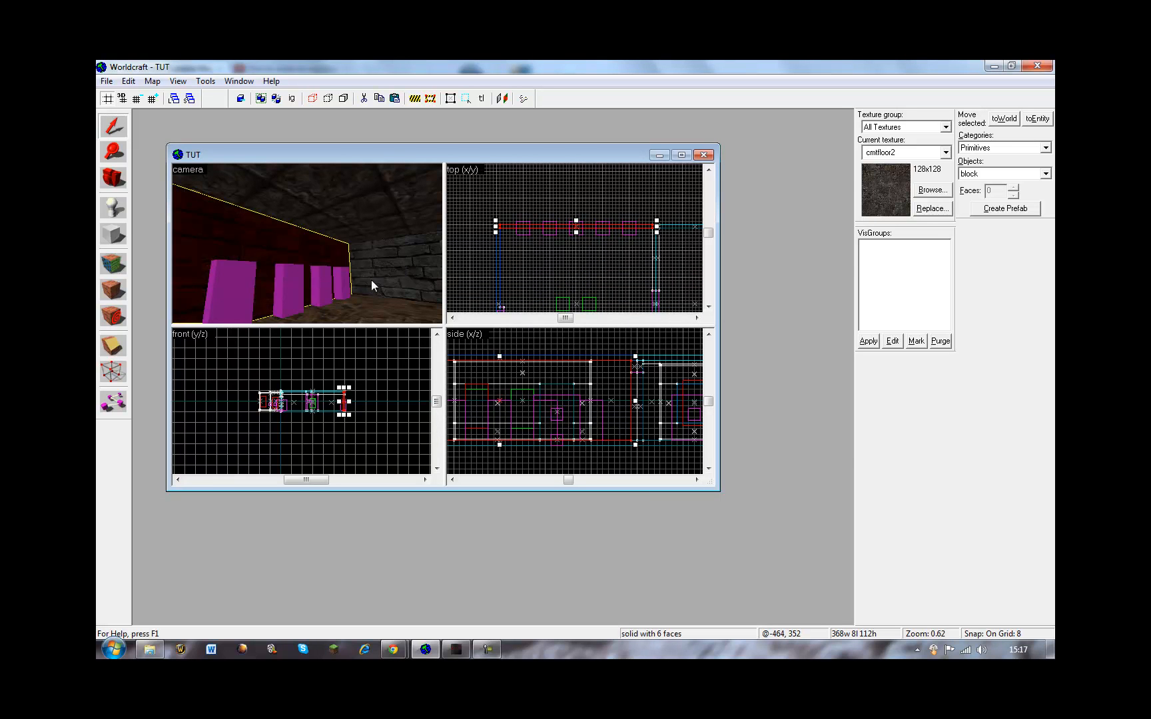
left_click(295, 287)
right_click(581, 229)
left_click(615, 464)
left_click(690, 275)
left_click(557, 262)
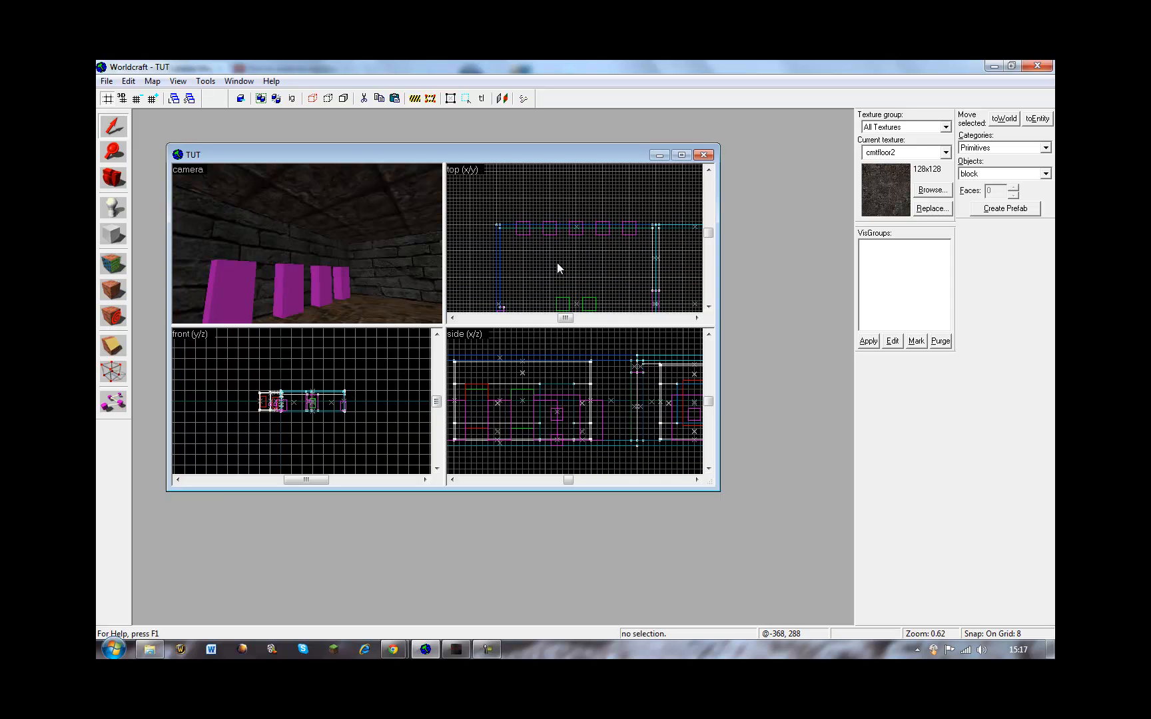
Step: Place another item_revive entity by the adjacent wall at -504x 320y and move it down toward the floor
left_click(108, 205)
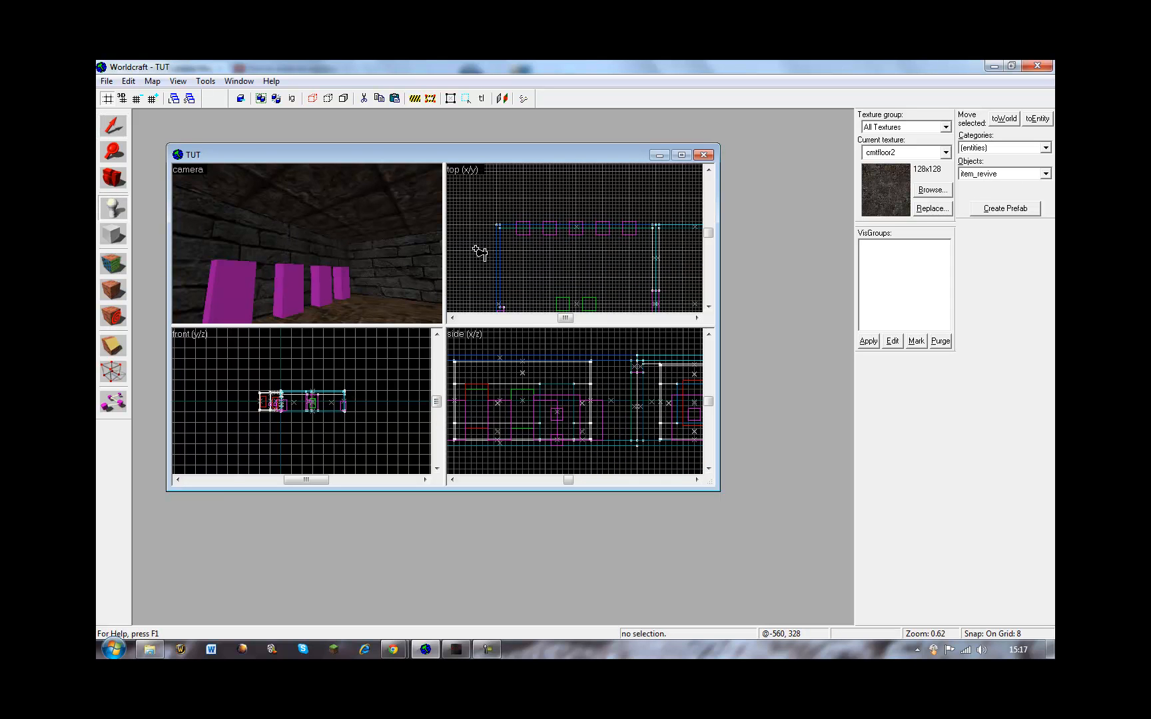
scroll(481, 252, "up", 3)
scroll(538, 253, "up", 4)
left_click(493, 224)
scroll(327, 413, "up", 4)
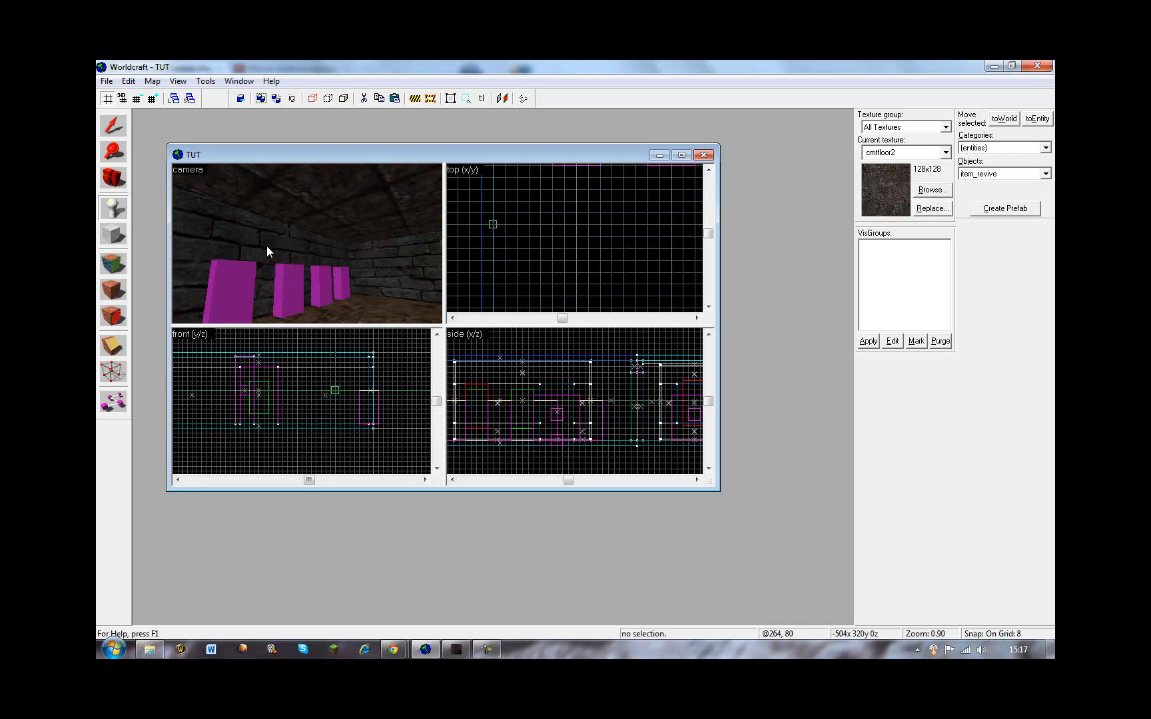
key("Left")
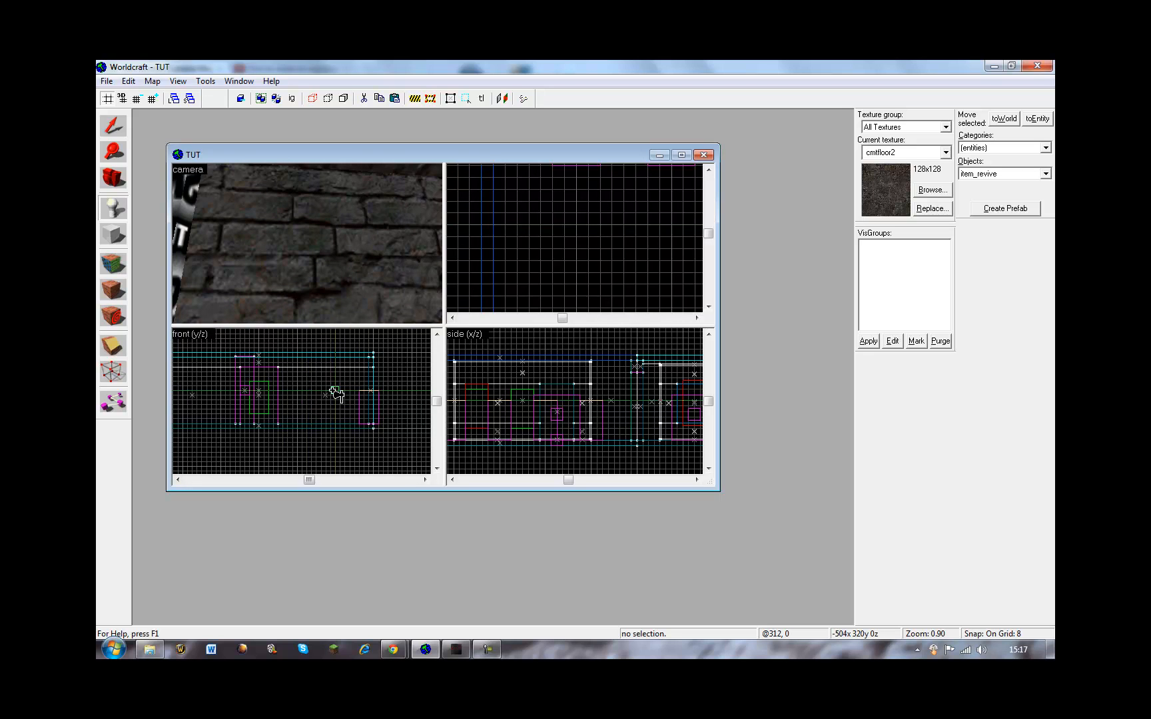
key("Return")
left_click(113, 125)
left_click(430, 237)
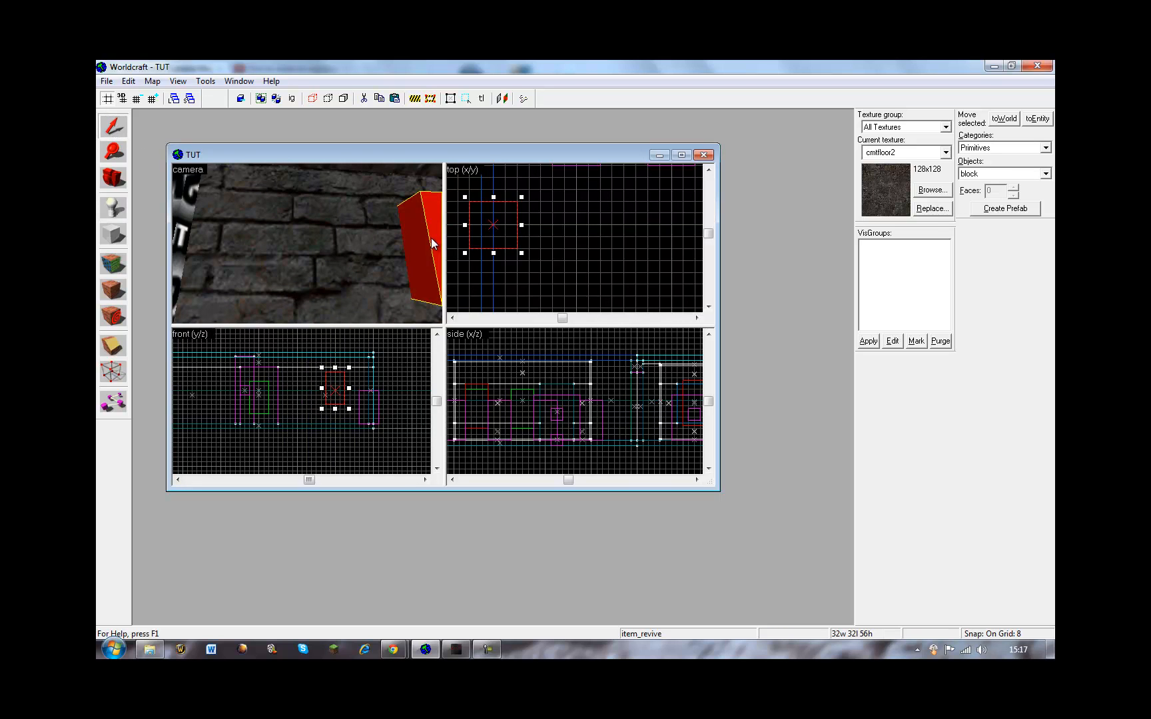
left_click_drag(335, 396, 335, 415)
Step: Change the newly placed entity's class to item_staminup and set its angle to 270
right_click(334, 418)
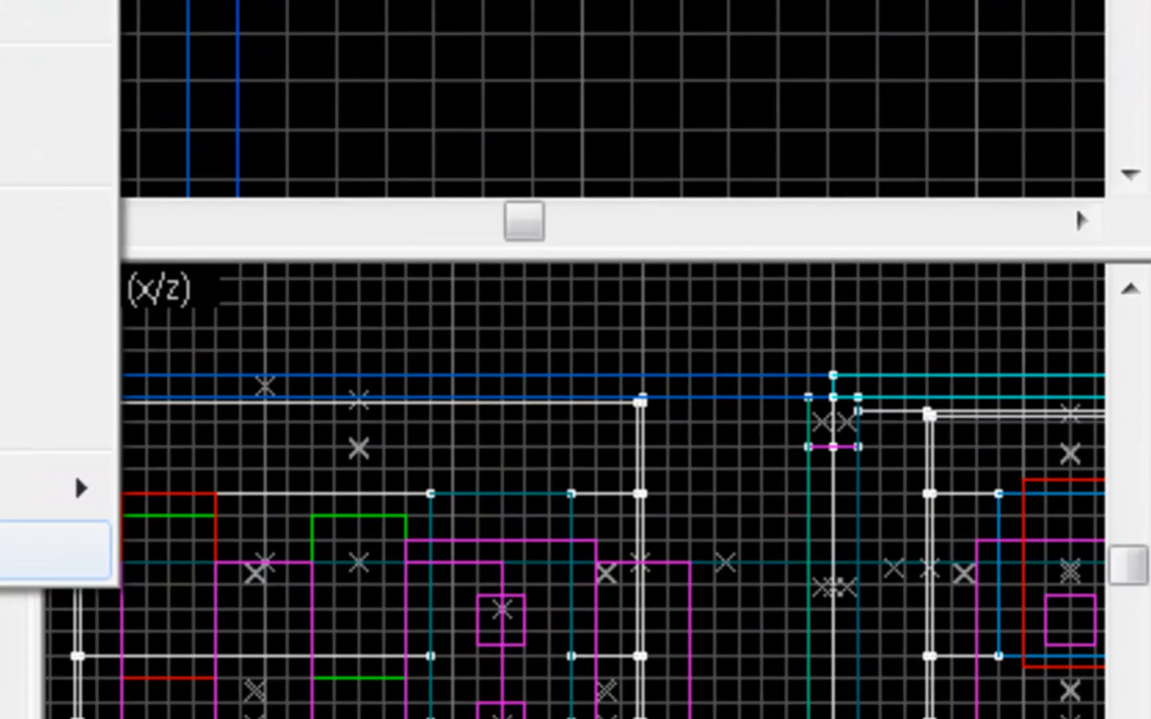
left_click(385, 400)
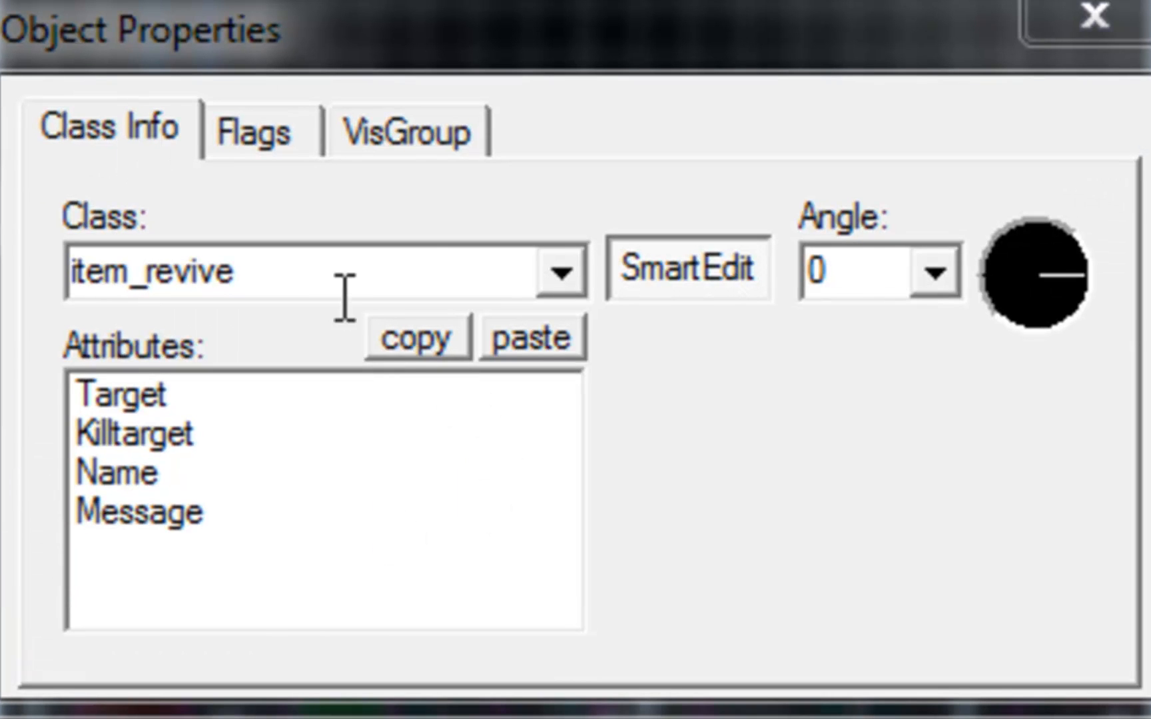
left_click(310, 278)
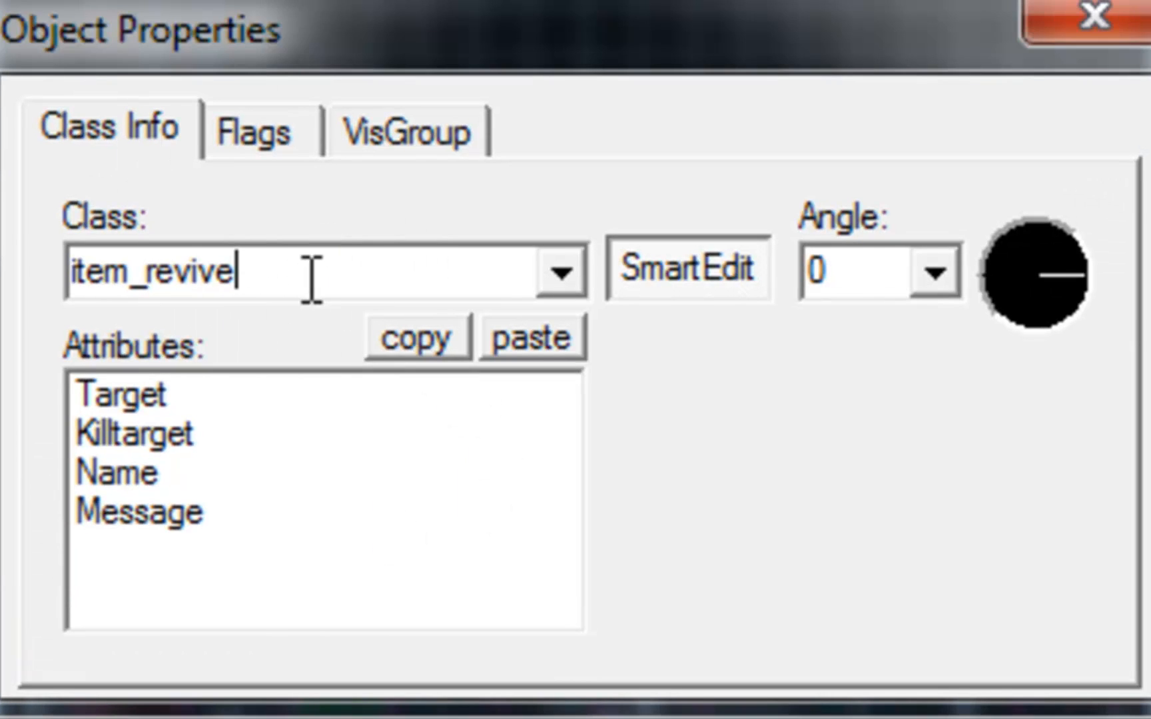
double_click(310, 279)
type("i")
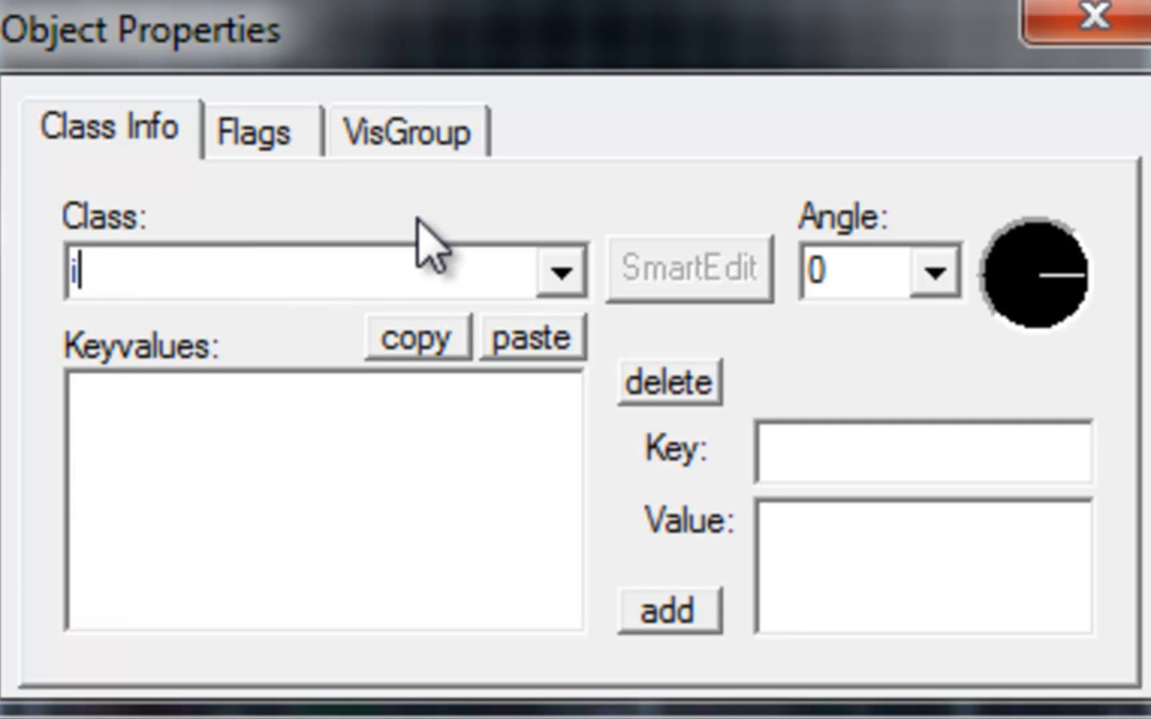
type("tem_sta")
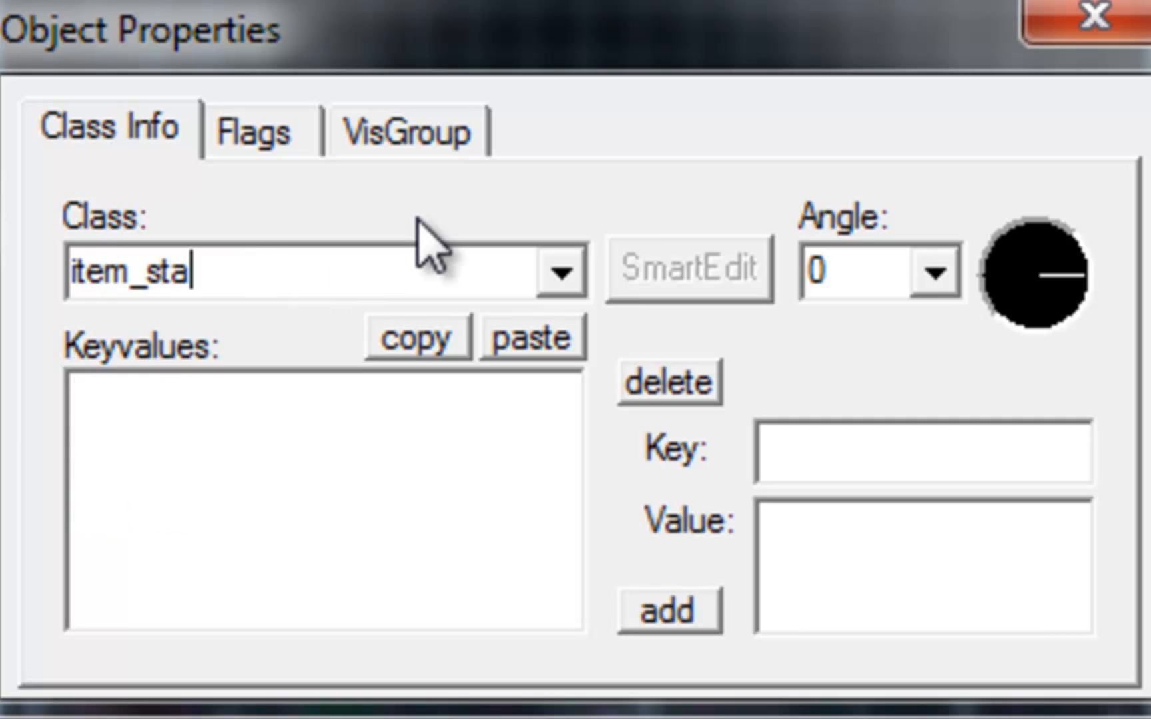
type("minup")
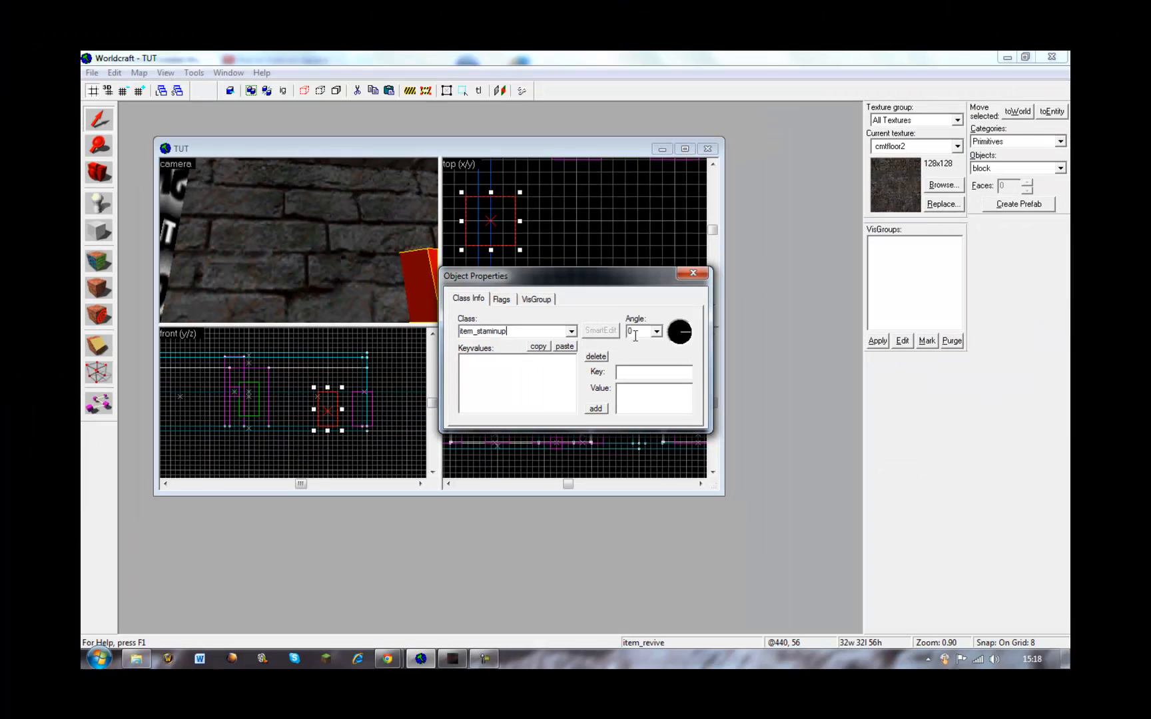
double_click(778, 293)
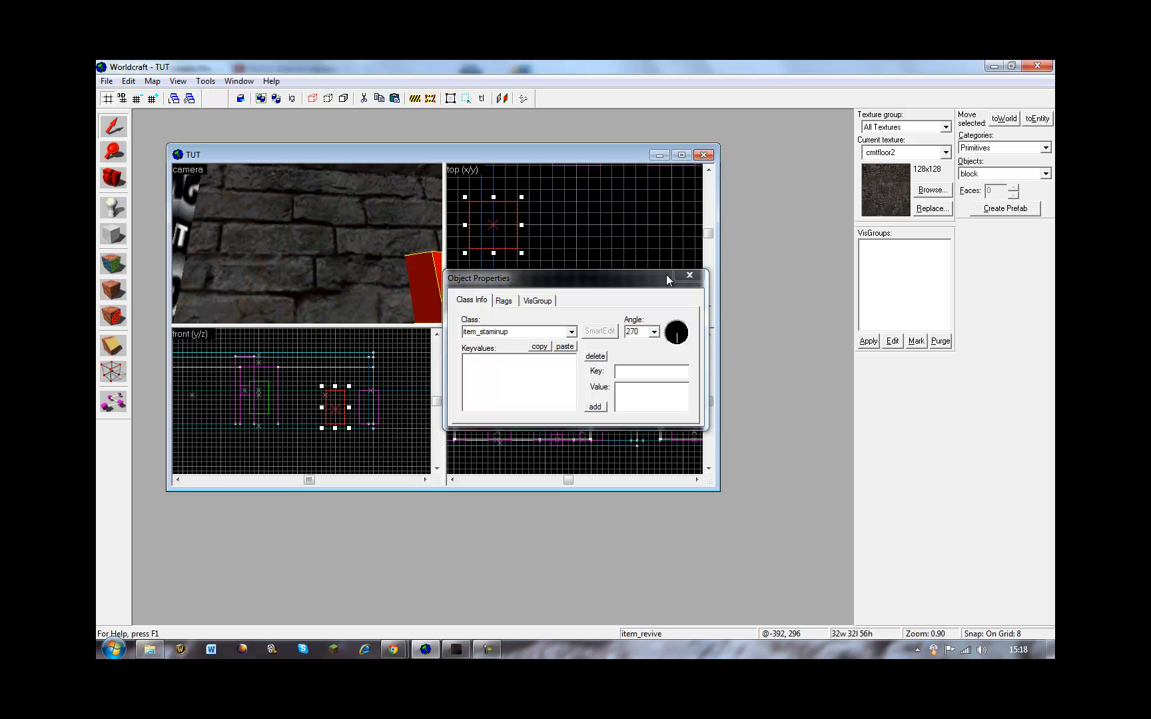
double_click(644, 333)
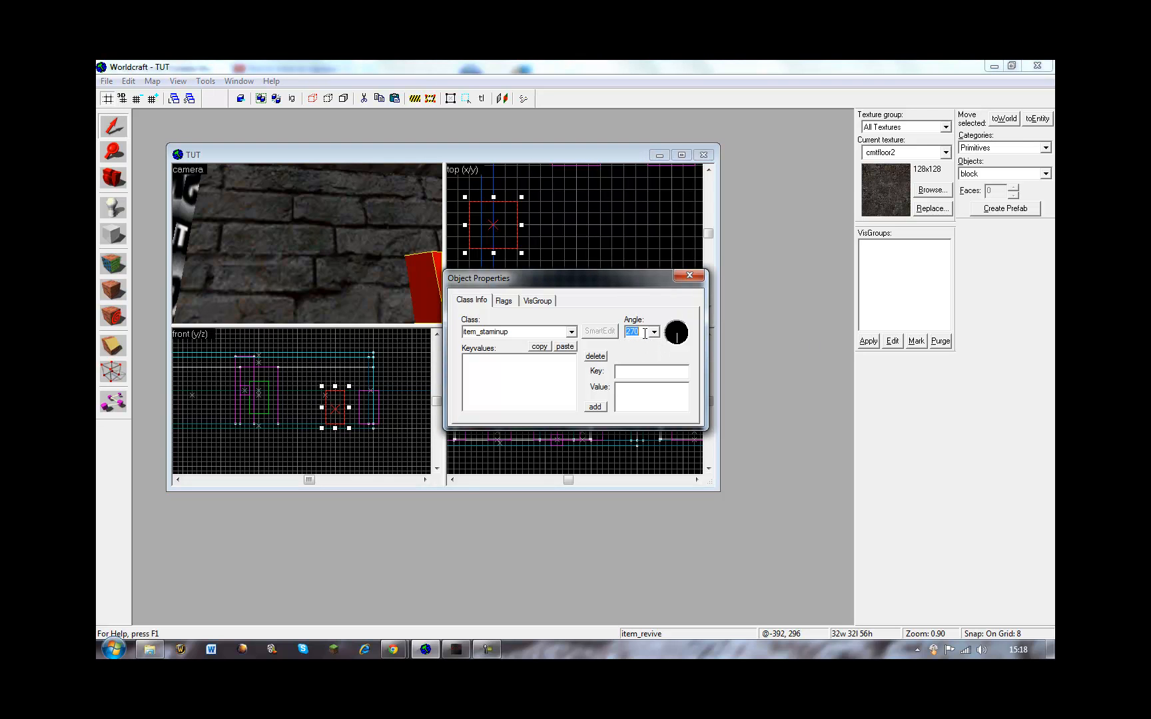
left_click(690, 275)
Step: Lower the resized item_staminup entity onto the floor and clear the selection
left_click(616, 244)
left_click(493, 226)
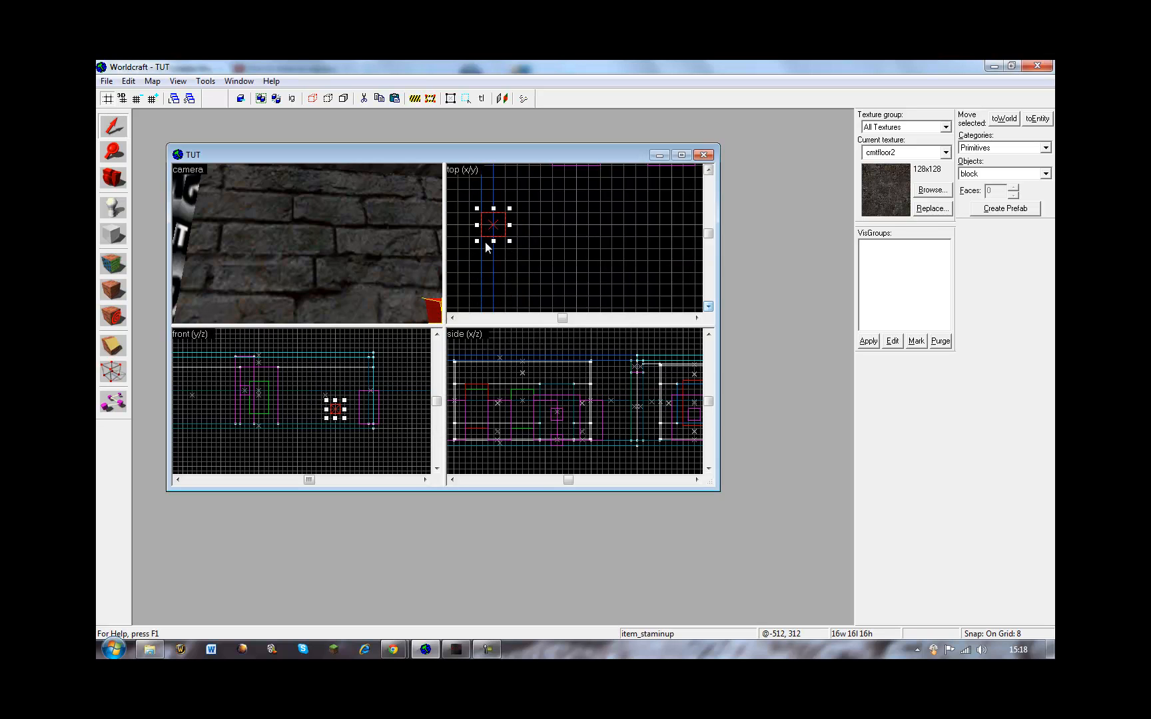
scroll(367, 269, "up", 1)
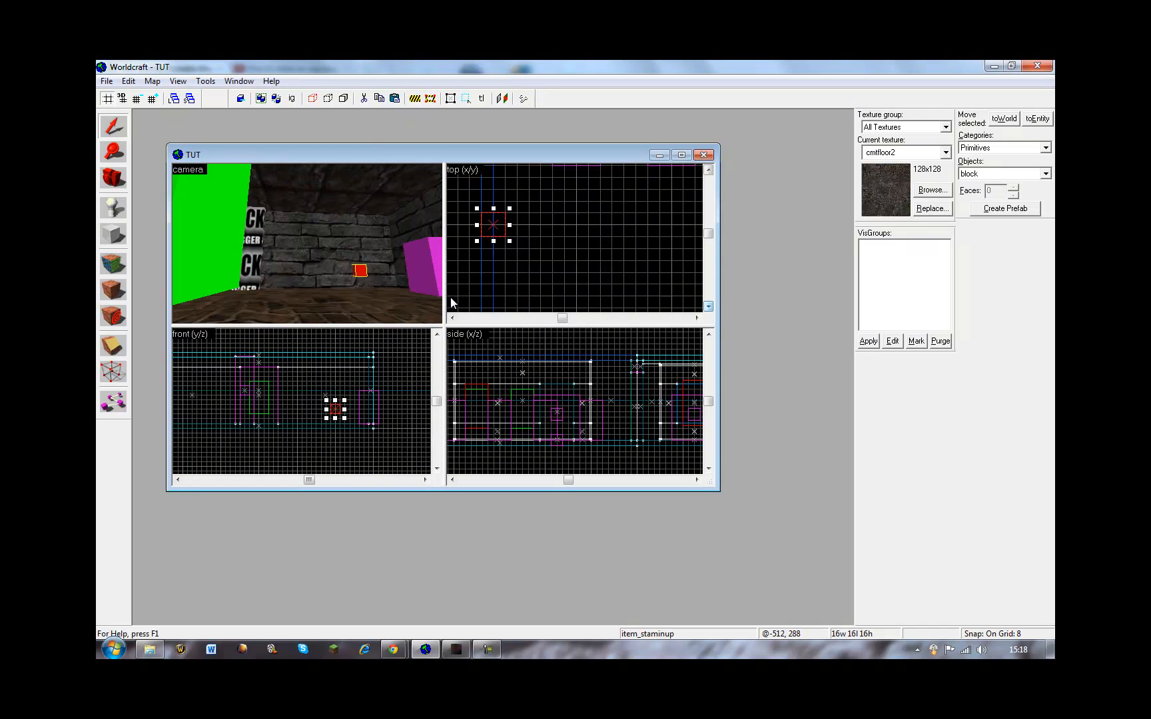
scroll(331, 411, "up", 2)
left_click_drag(355, 397, 353, 433)
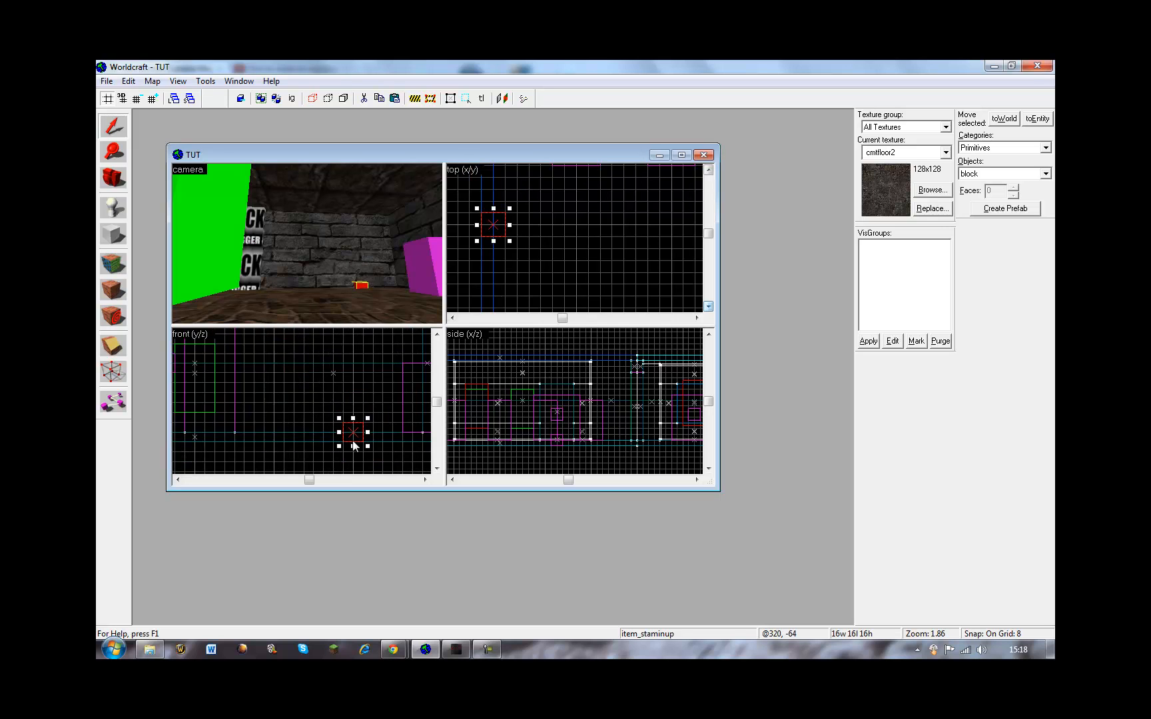
left_click(605, 267)
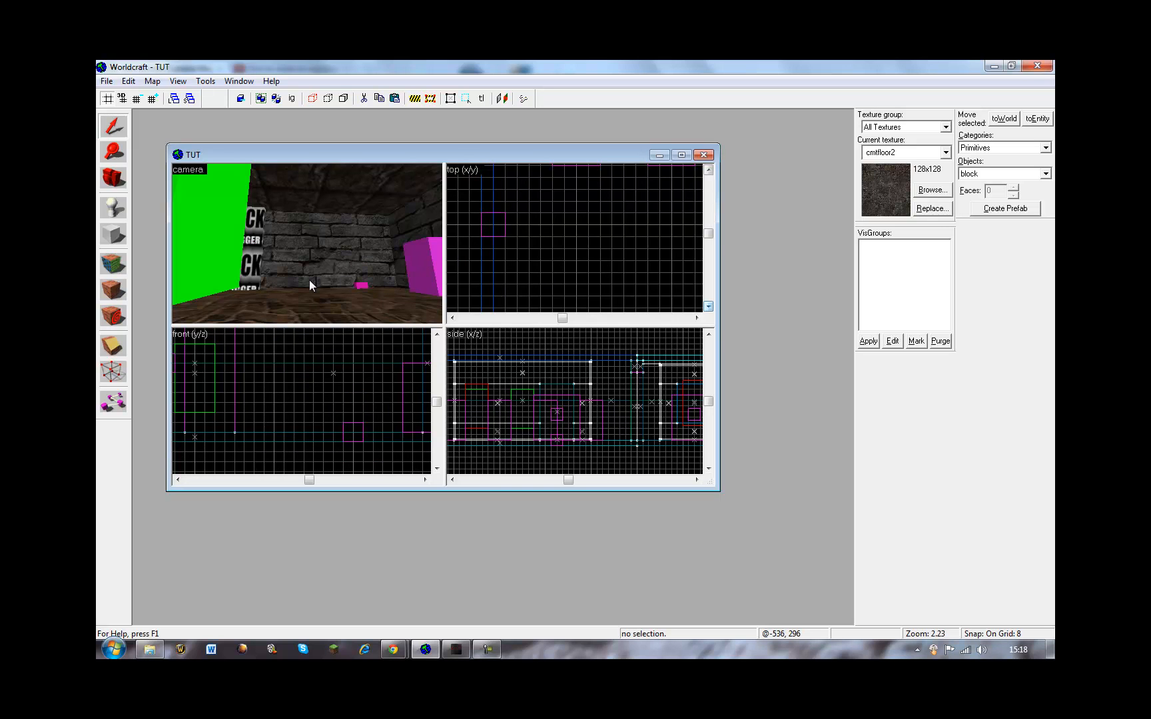
Step: Compile the map with normal CSG, BSP, VIS and RAD, without running the game
left_click(105, 80)
left_click(137, 228)
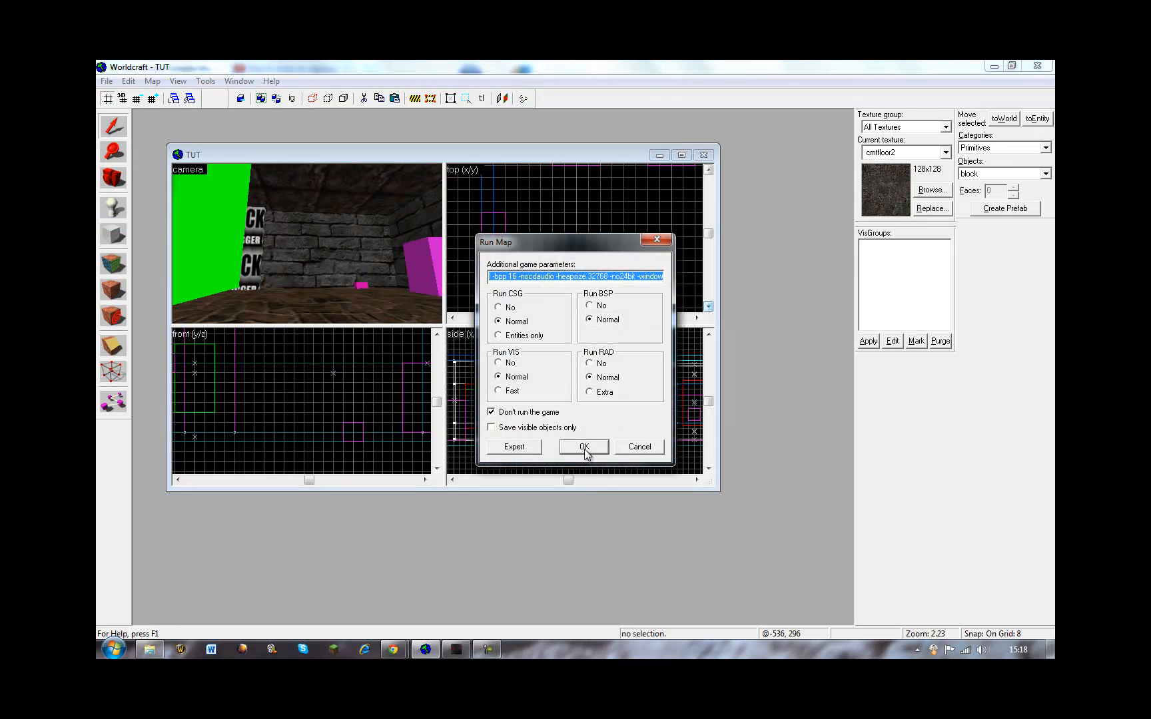
left_click(585, 448)
Step: Switch to the Nazi Zombies Portable game and load the compiled map with the console command "map tut"
left_click(445, 651)
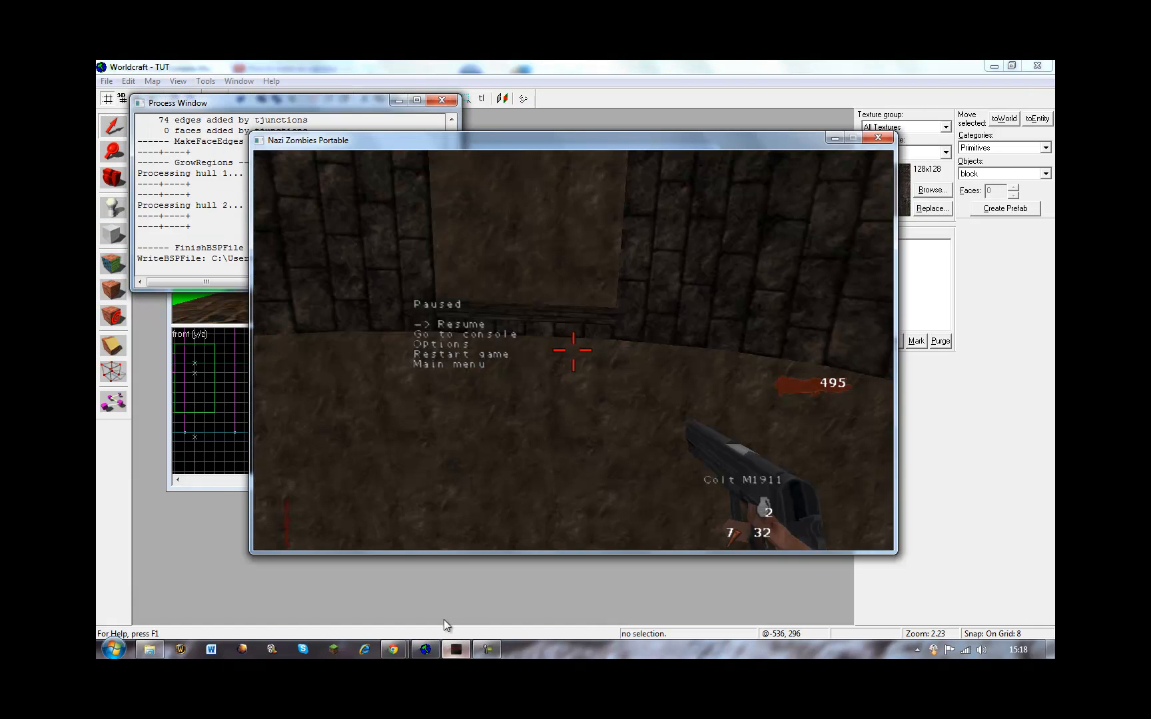
key("Up")
key("Up")
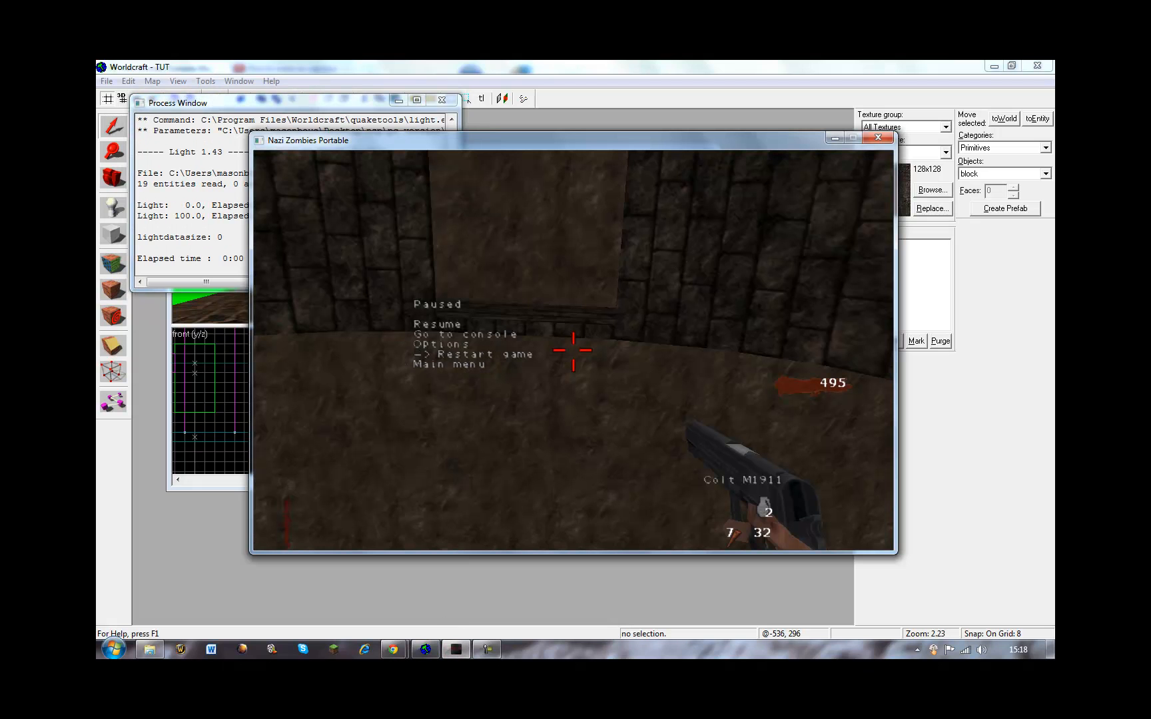
key("grave")
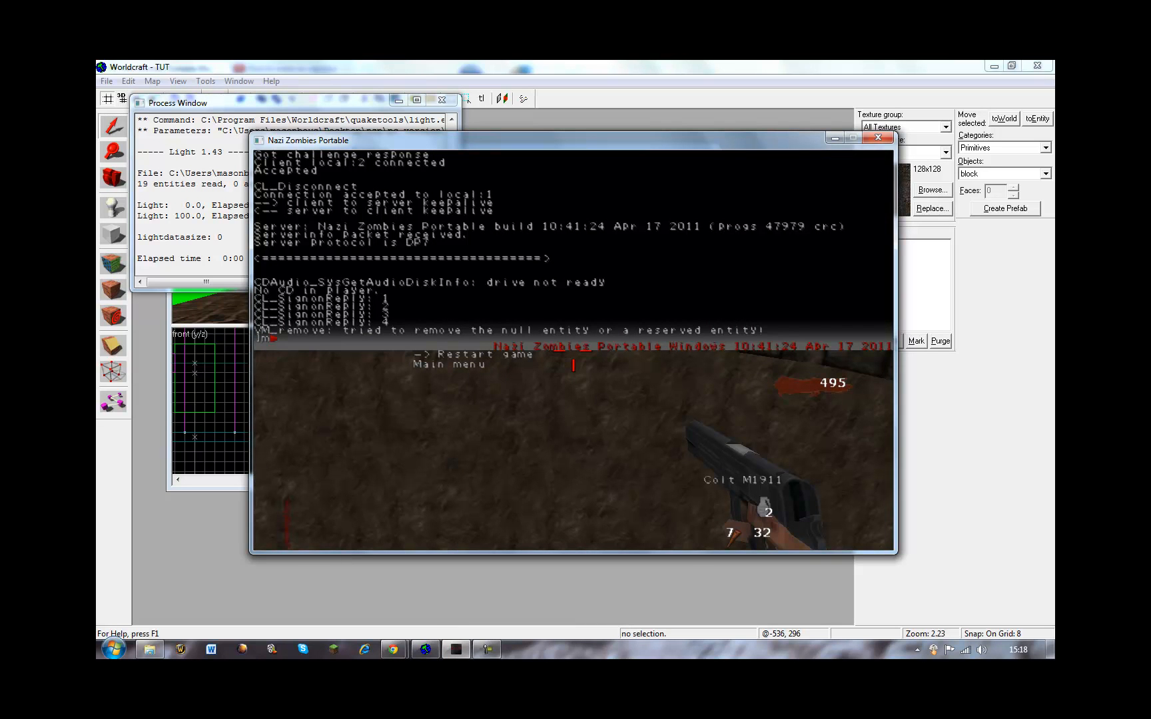
type("map tut")
key("Return")
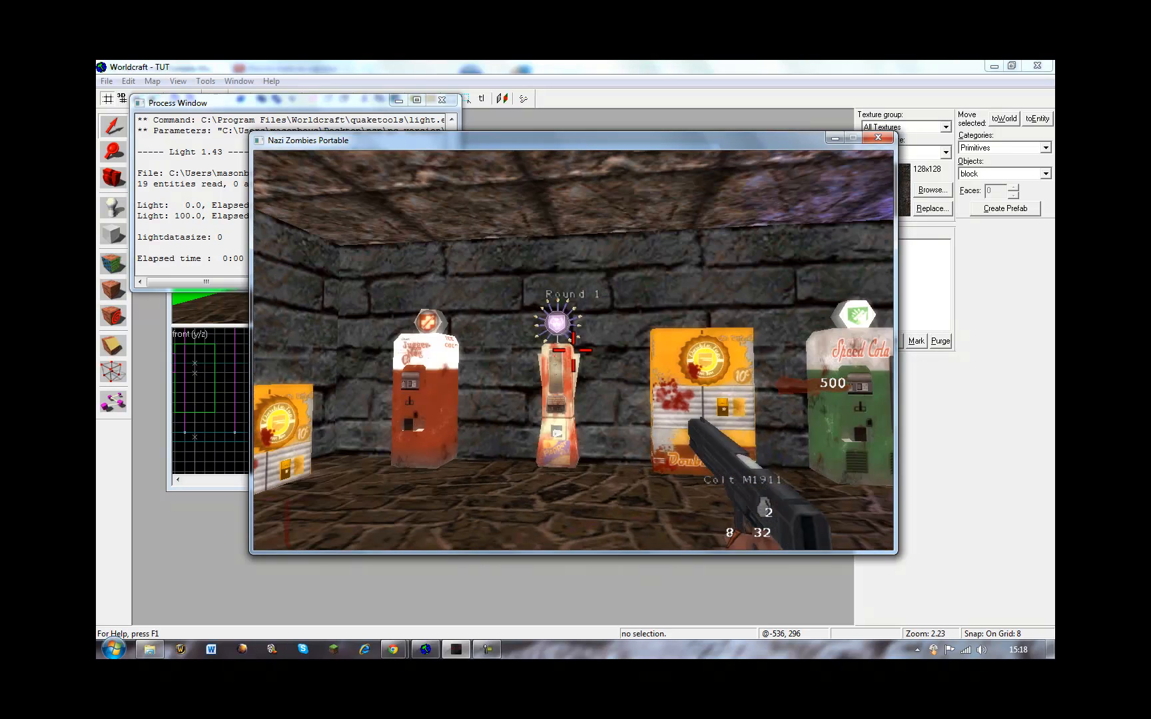
Step: Walk around the room in the game to inspect the placed perk machines and their purchase prompts
key("s")
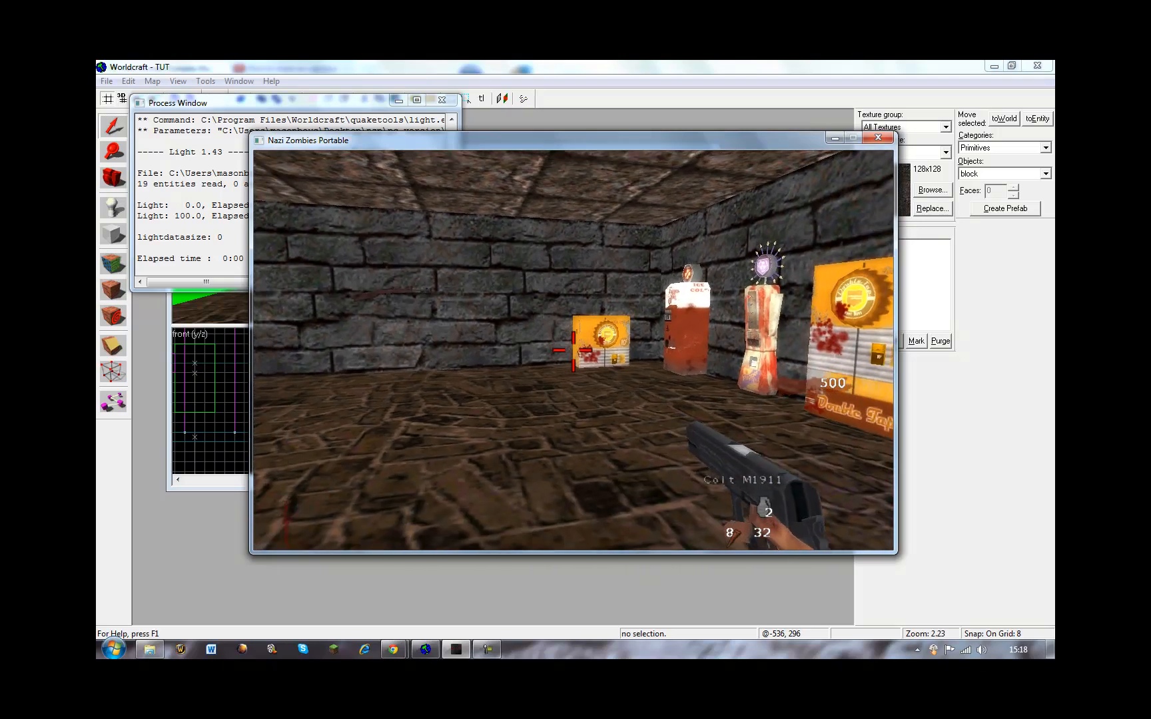
key("w")
key("w")
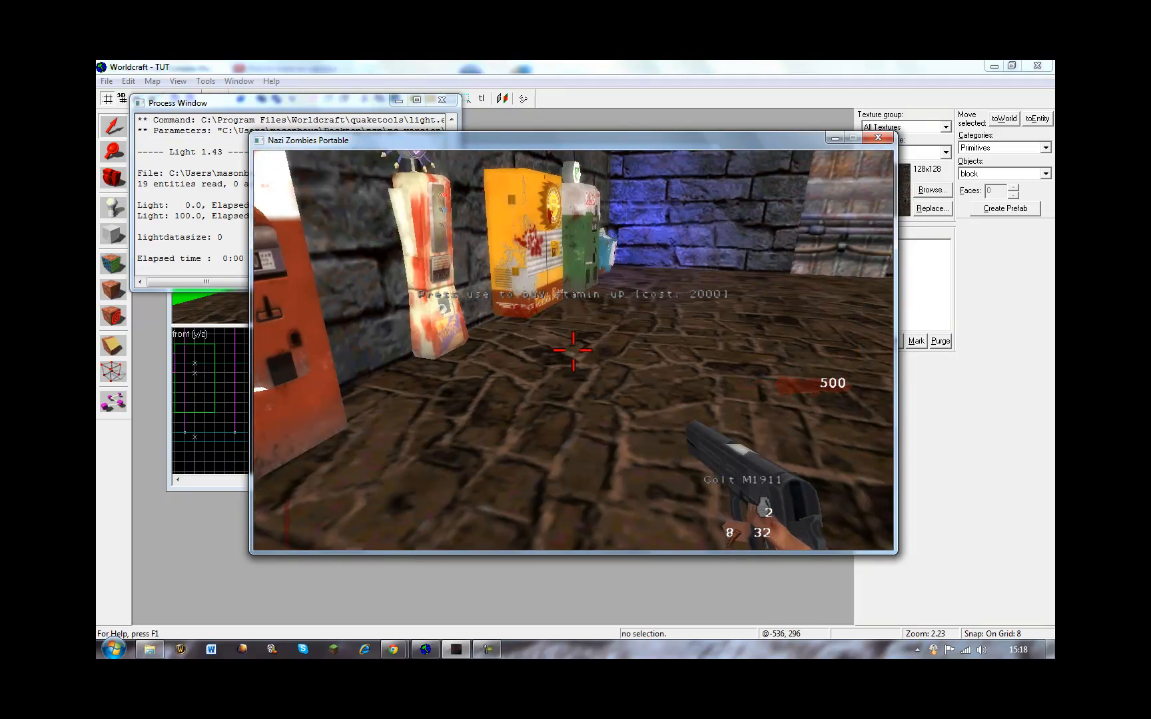
key("s")
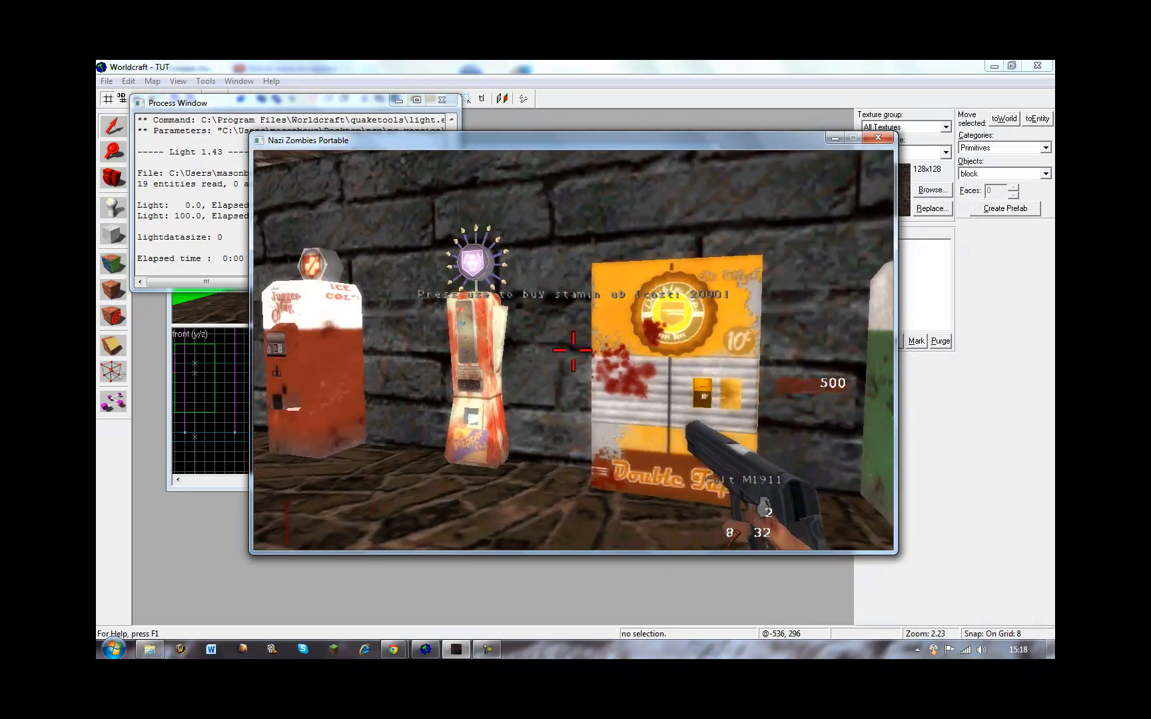
key("w")
key("w")
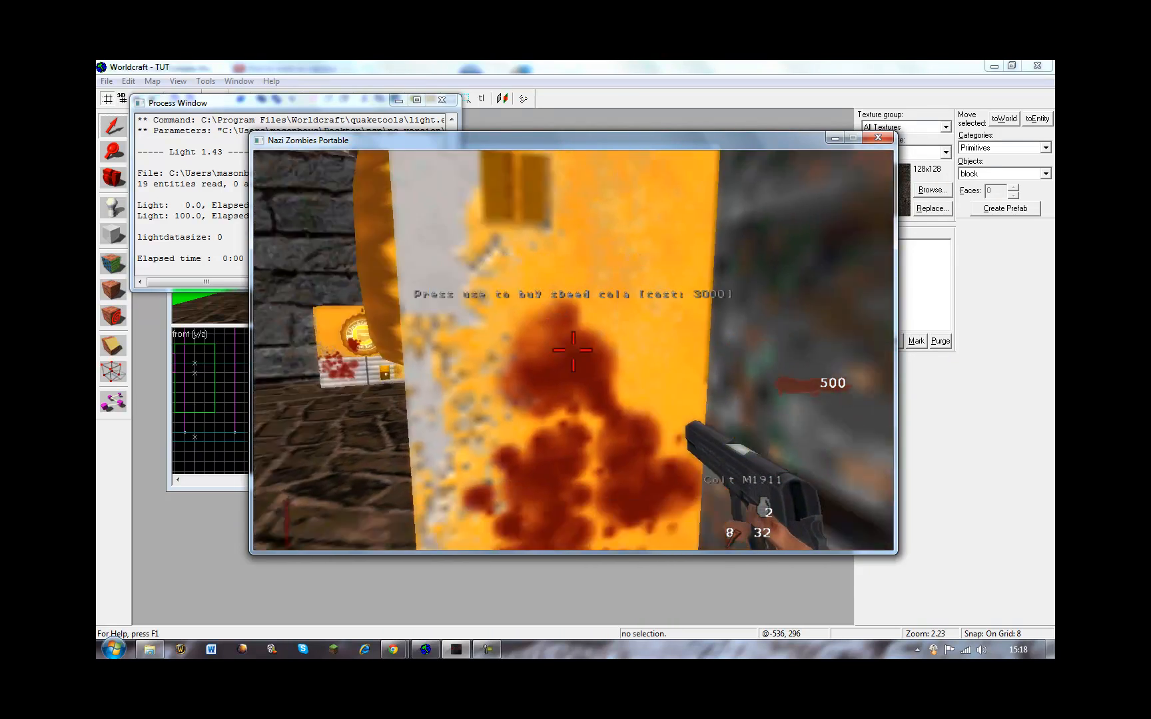
Step: Inspect the speed cola and juggernog machines up close in the game and switch back to Worldcraft
key("s")
key("w")
key("s")
key("w")
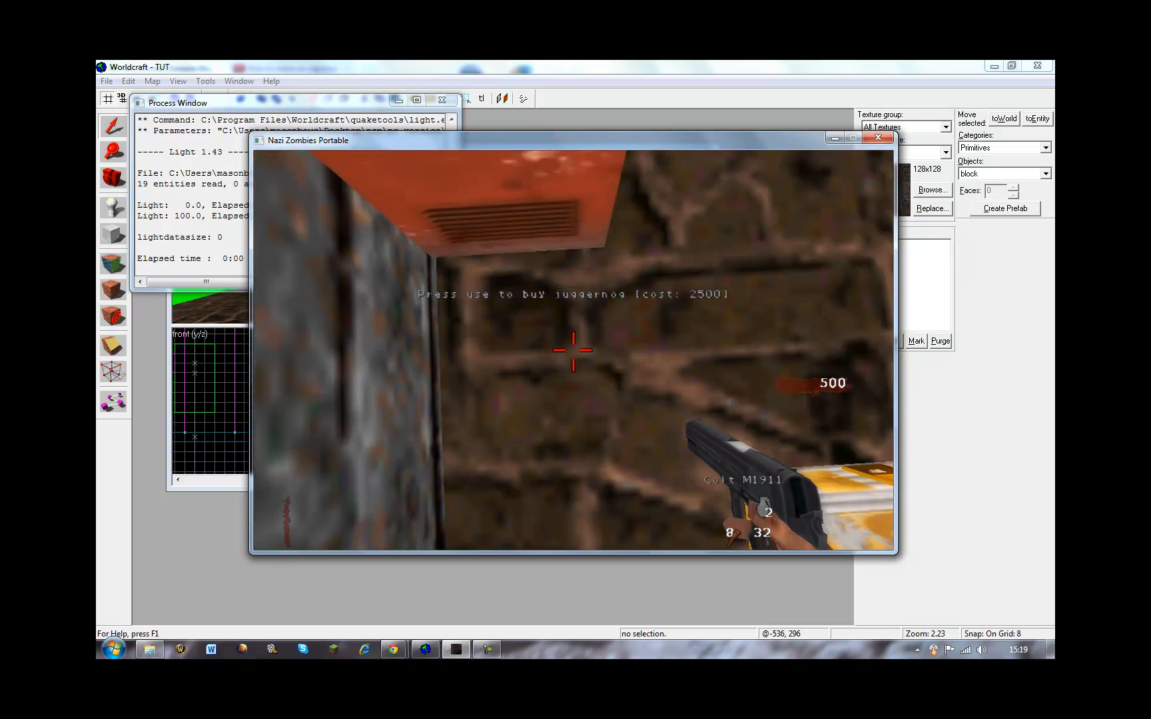
key("w")
key("s")
key("Escape")
key("alt+Tab")
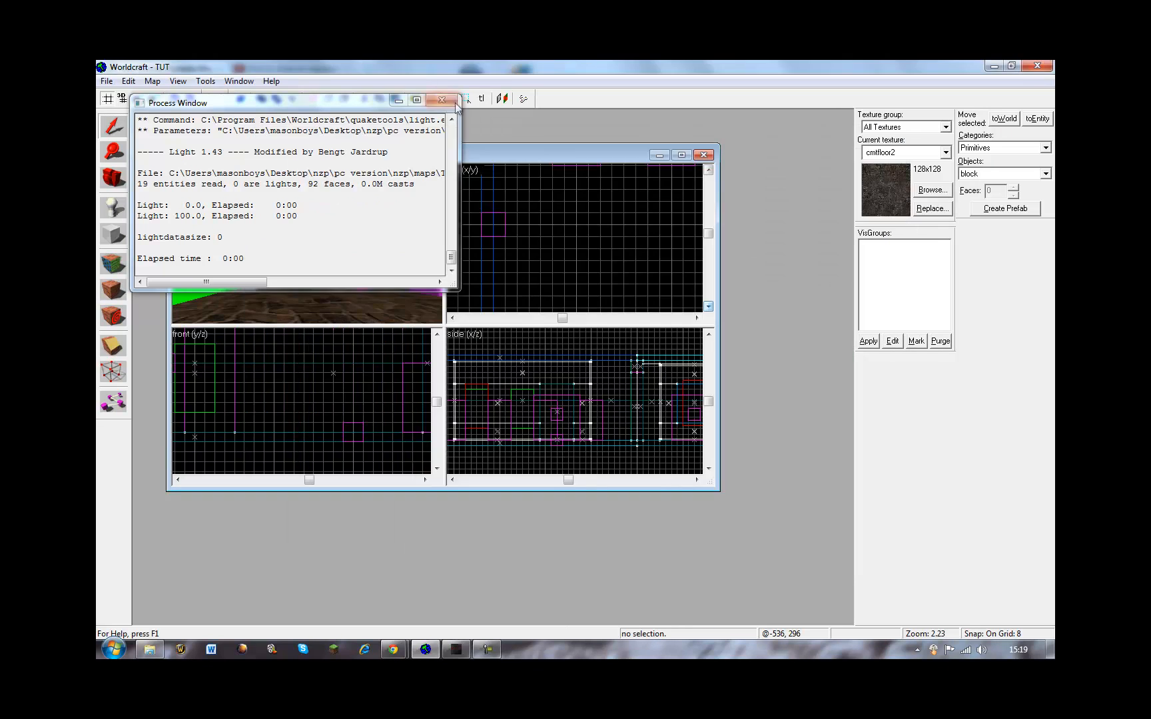
Step: Close the compile output and raise the item_staminup entity off the floor
left_click(441, 99)
left_click(359, 287)
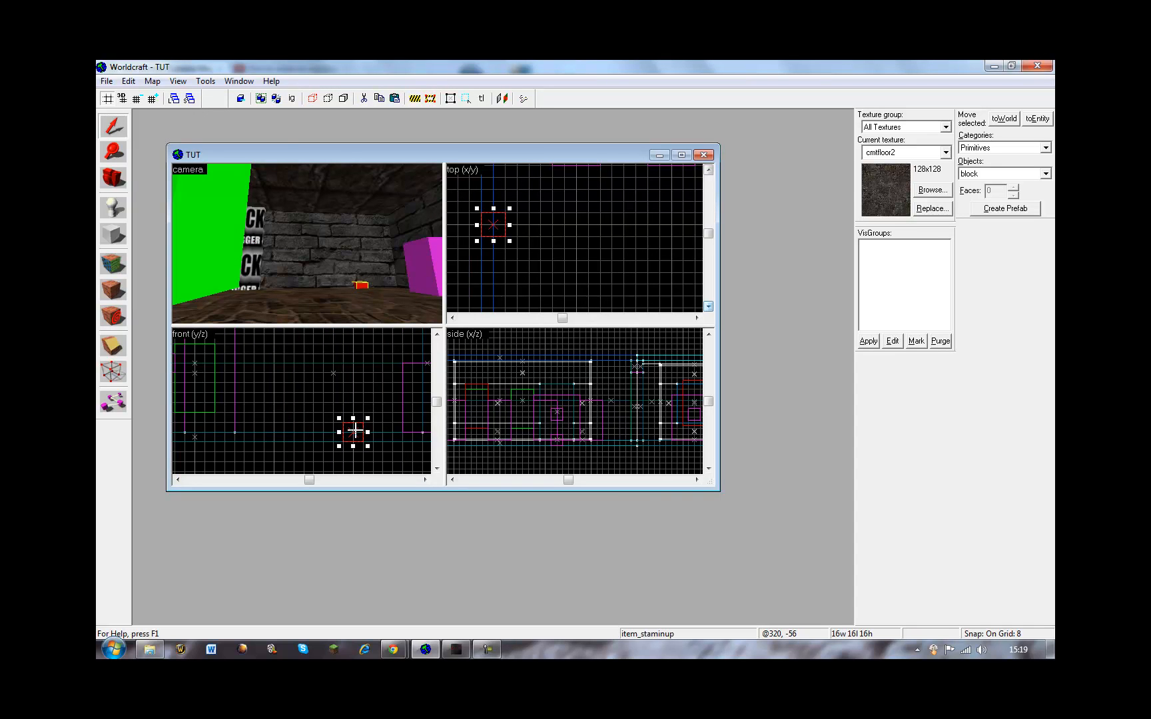
left_click_drag(355, 428, 355, 403)
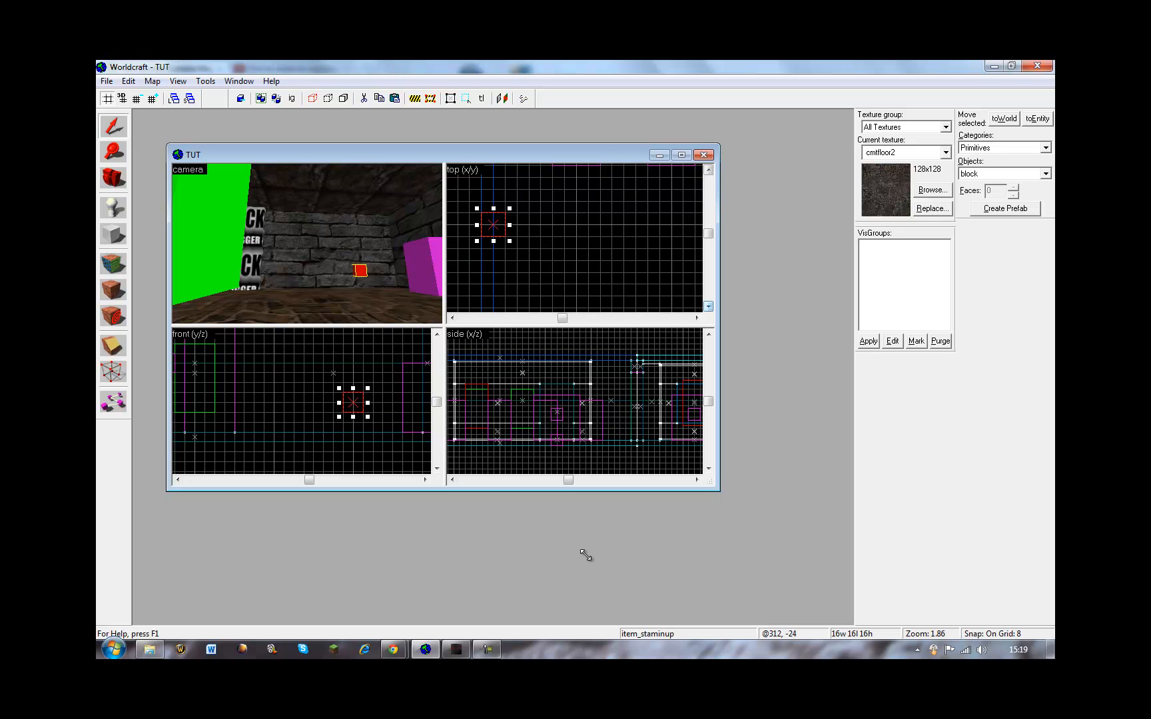
Step: Recompile the map with normal CSG, BSP, VIS and RAD, keeping the game from launching
left_click(105, 82)
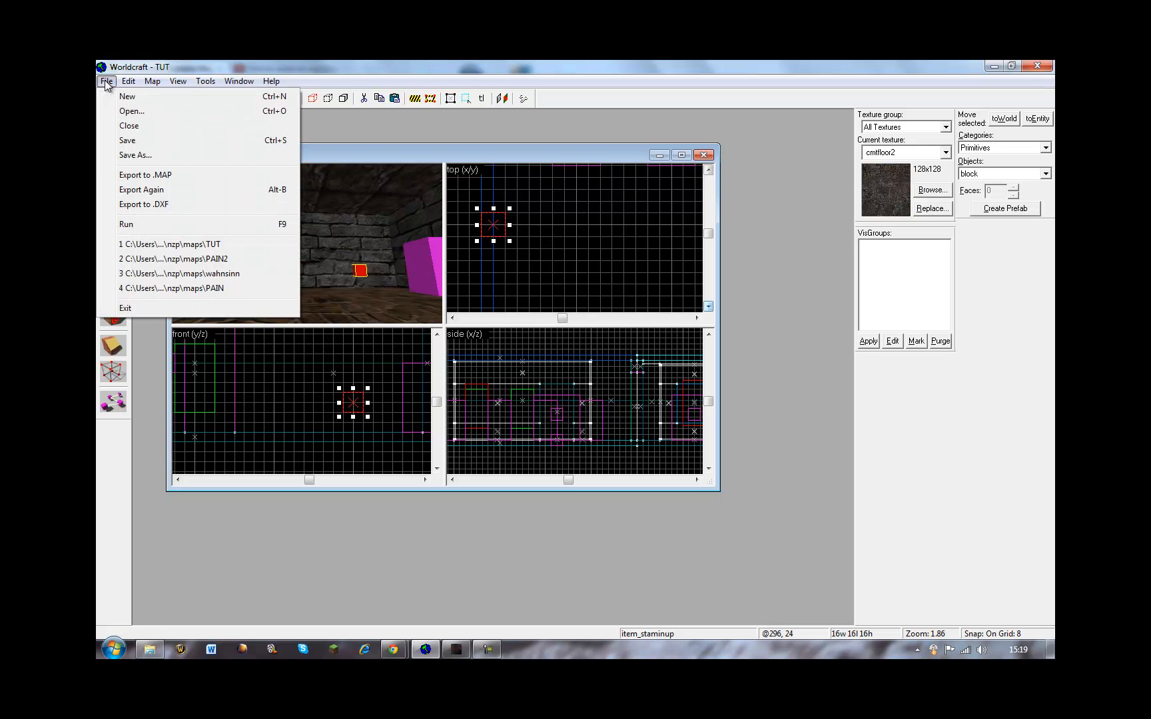
left_click(179, 225)
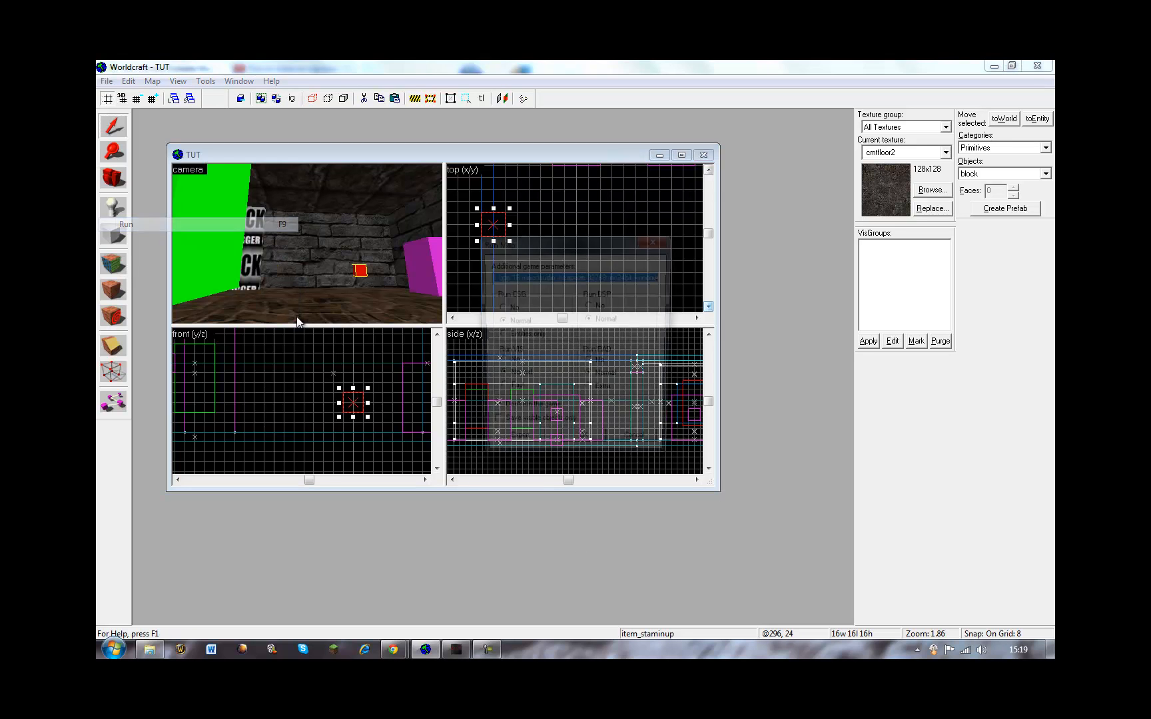
left_click(484, 651)
left_click(482, 650)
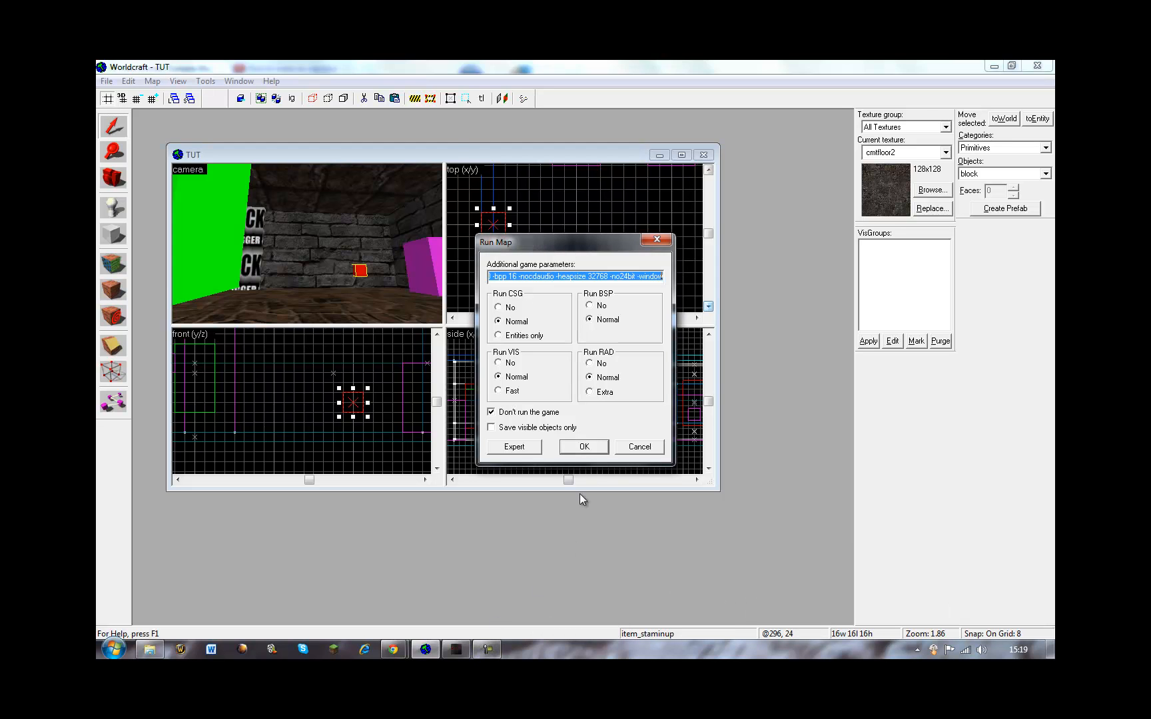
left_click(582, 447)
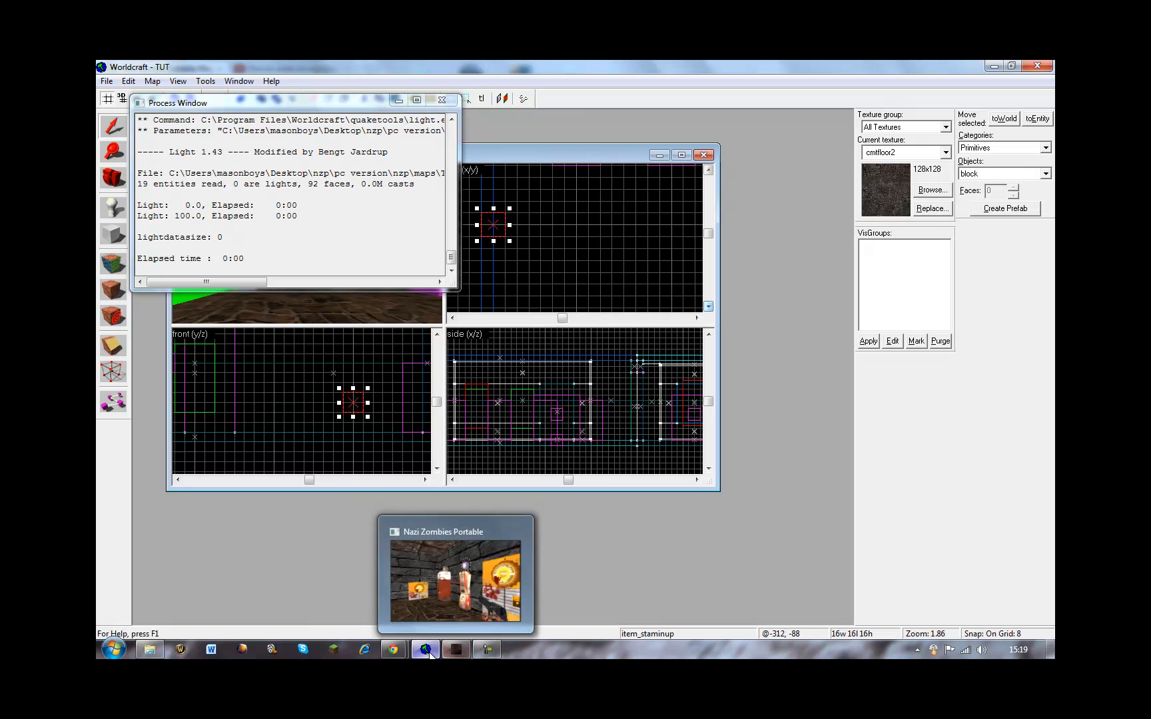
Step: Switch to the Nazi Zombies Portable game and reload the recompiled tut map from its console
left_click(456, 650)
key("Up")
key("Up")
key("Return")
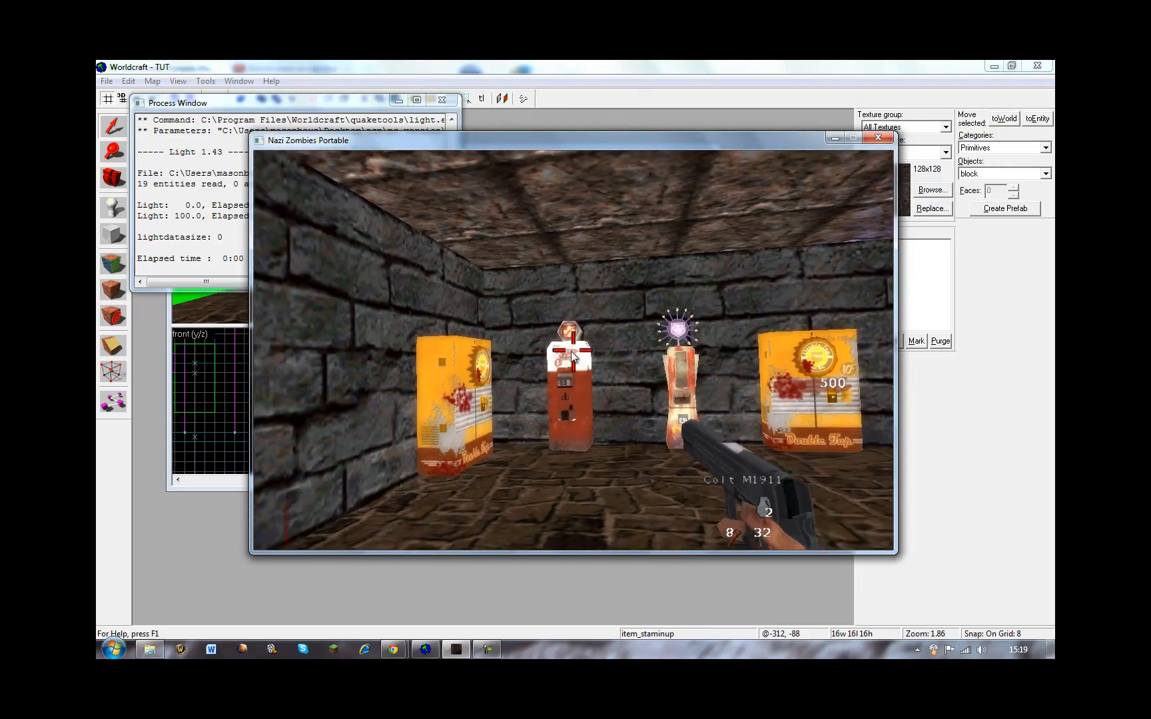
Step: Walk past the juggernog, stamin up, speed cola and revive machines in the game to check each purchase prompt
key("w")
key("w")
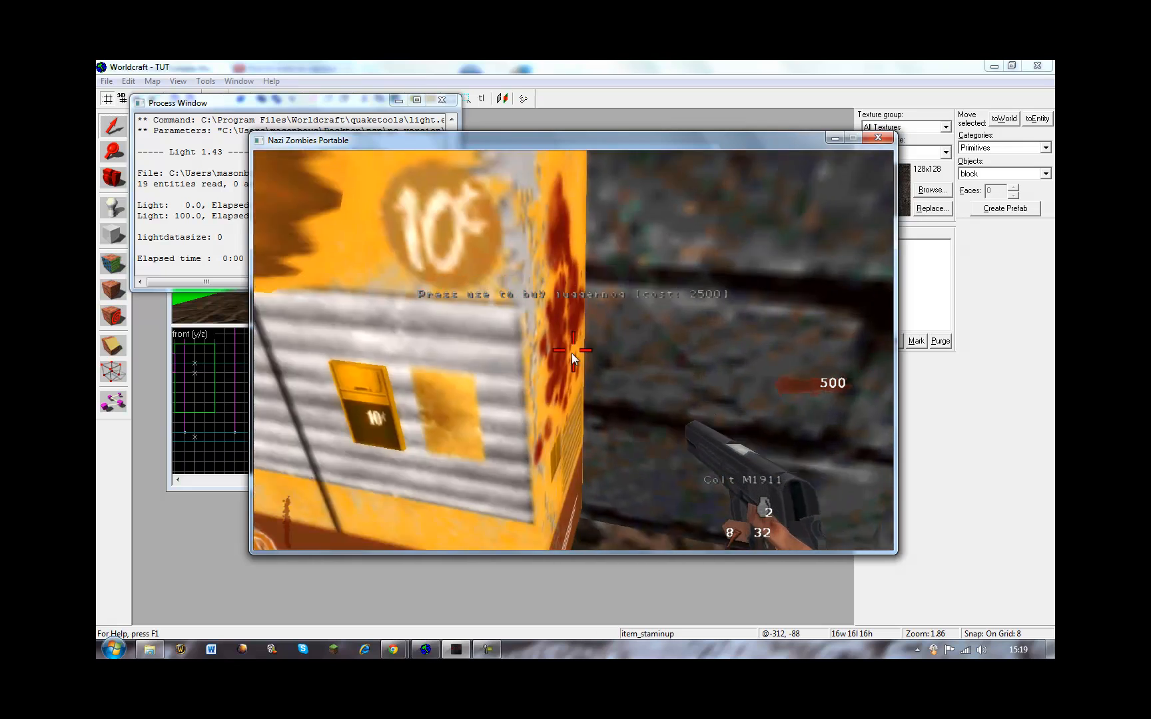
key("a")
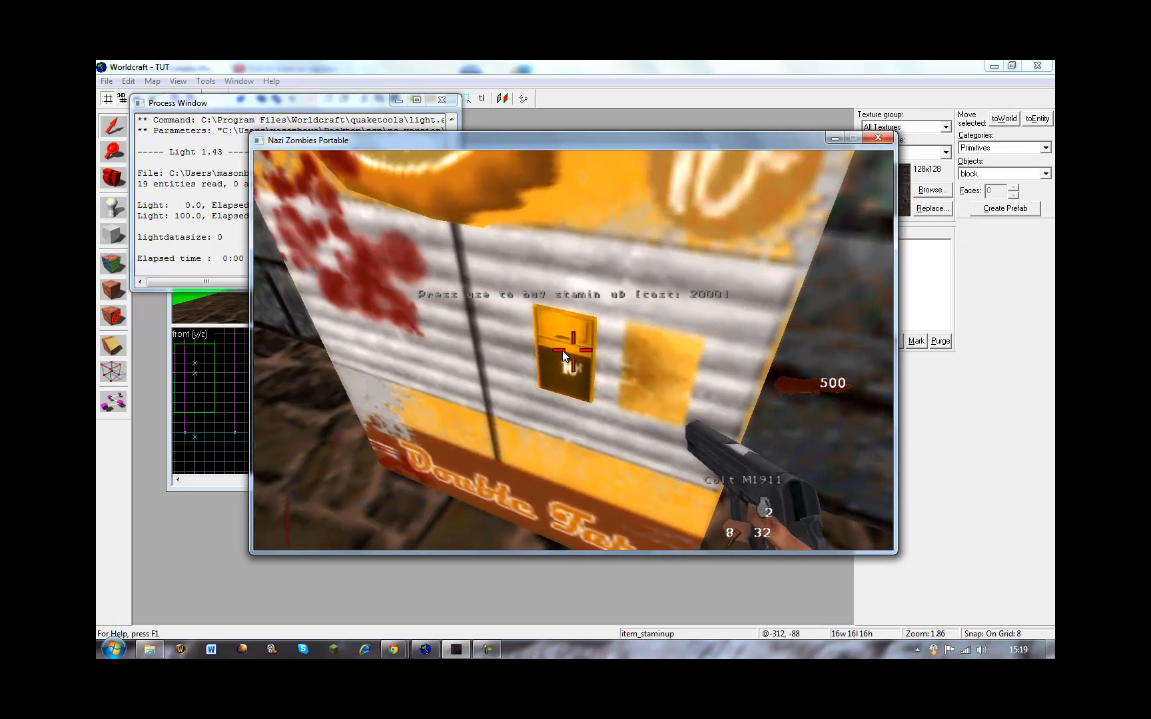
key("s")
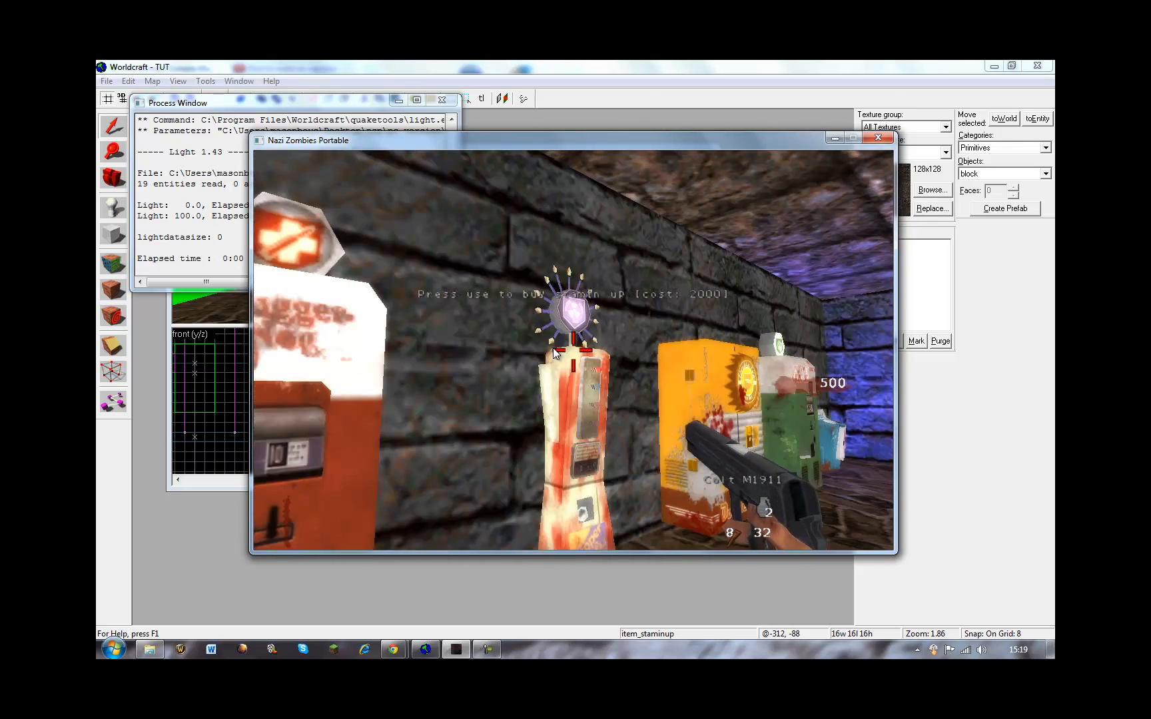
key("s")
key("w")
left_click(574, 351)
key("d")
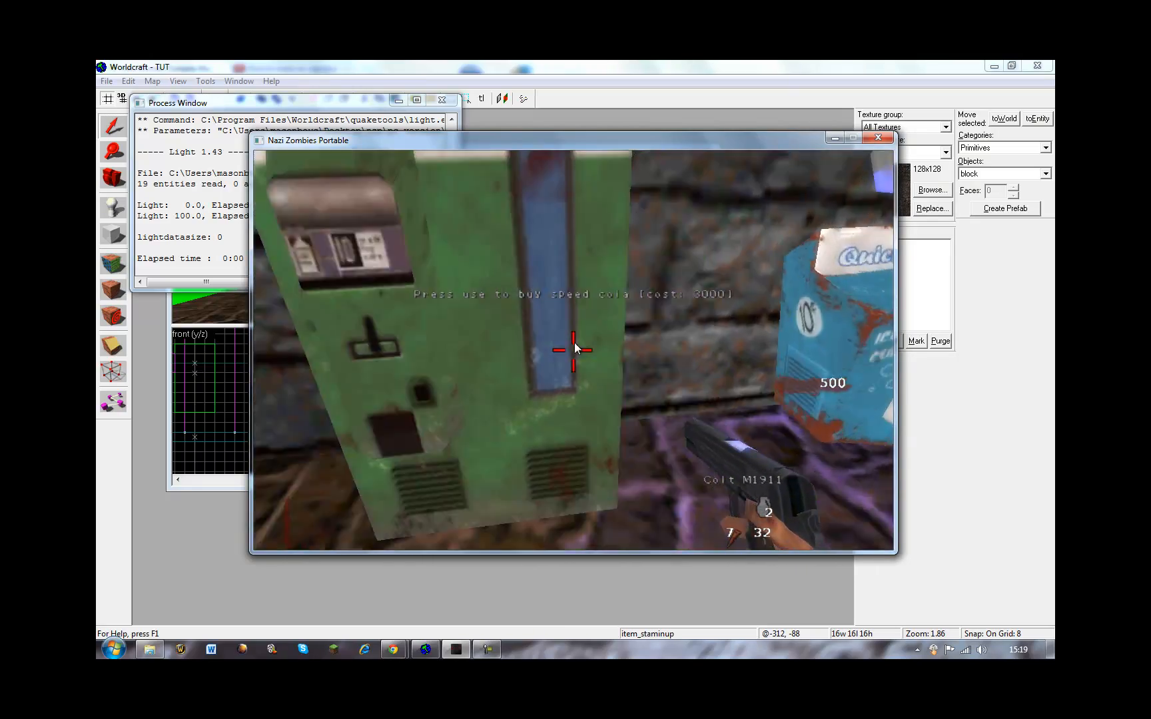
key("s")
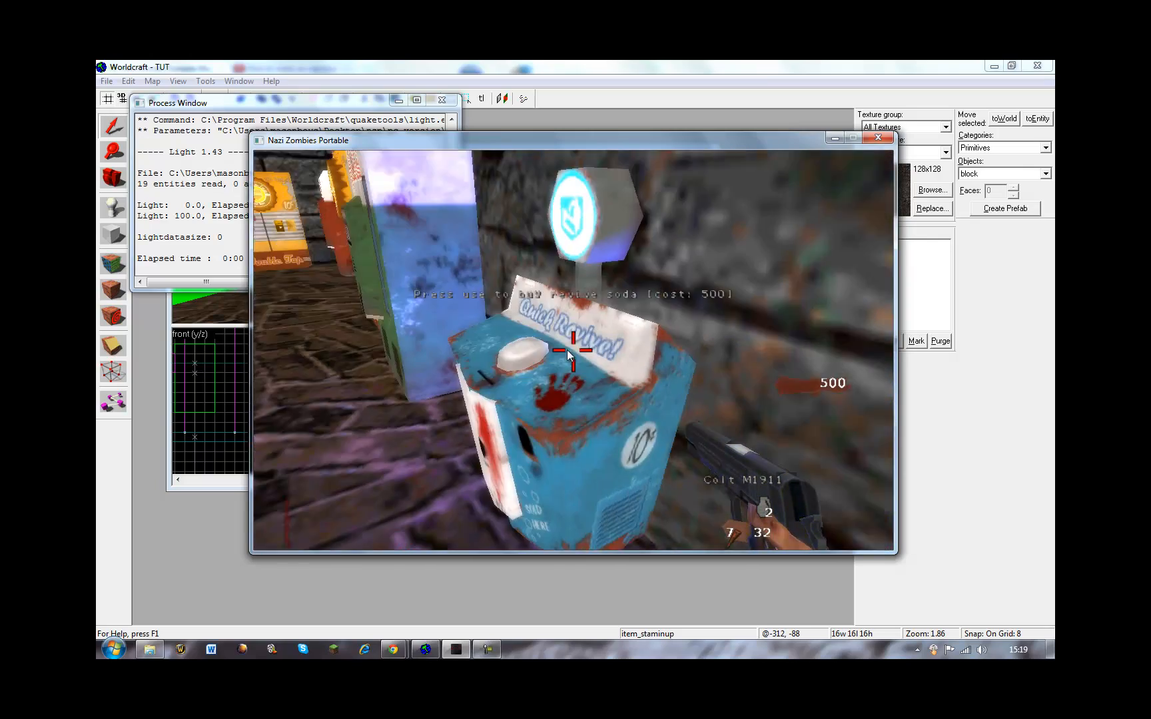
left_click(573, 351)
left_click(574, 351)
key("w")
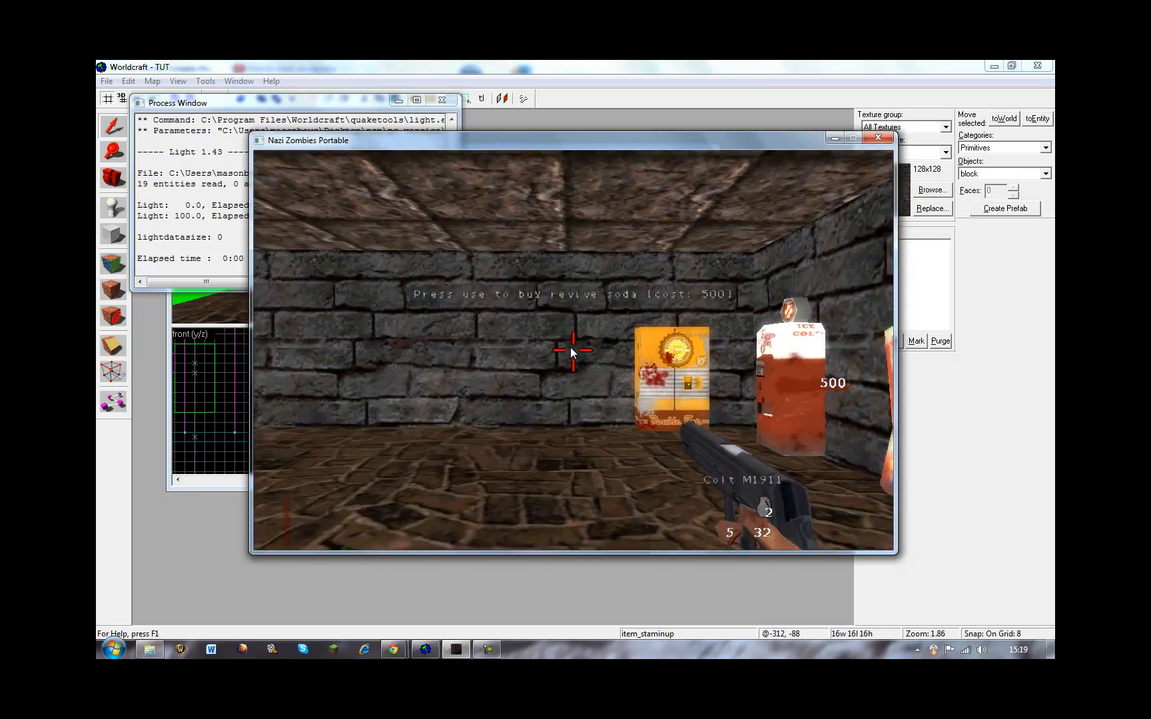
Step: Reload the Colt M1911 and shoot the zombies approaching in the room
key("r")
key("w")
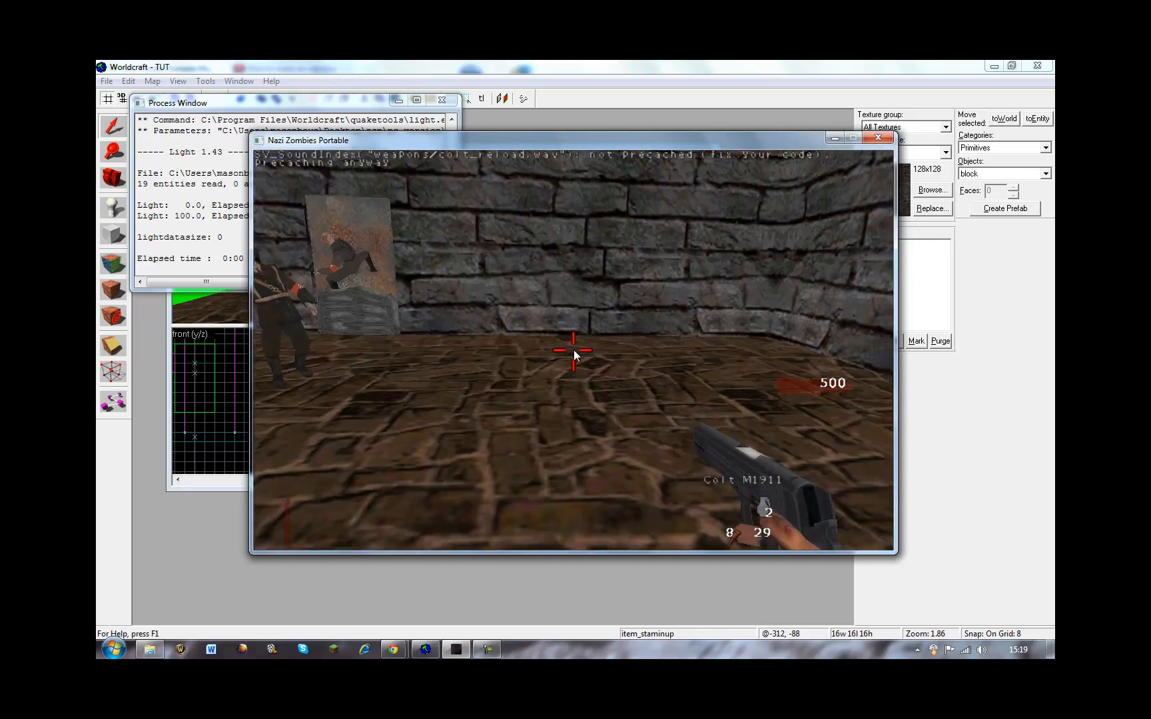
left_click(575, 351)
left_click(574, 351)
left_click(574, 350)
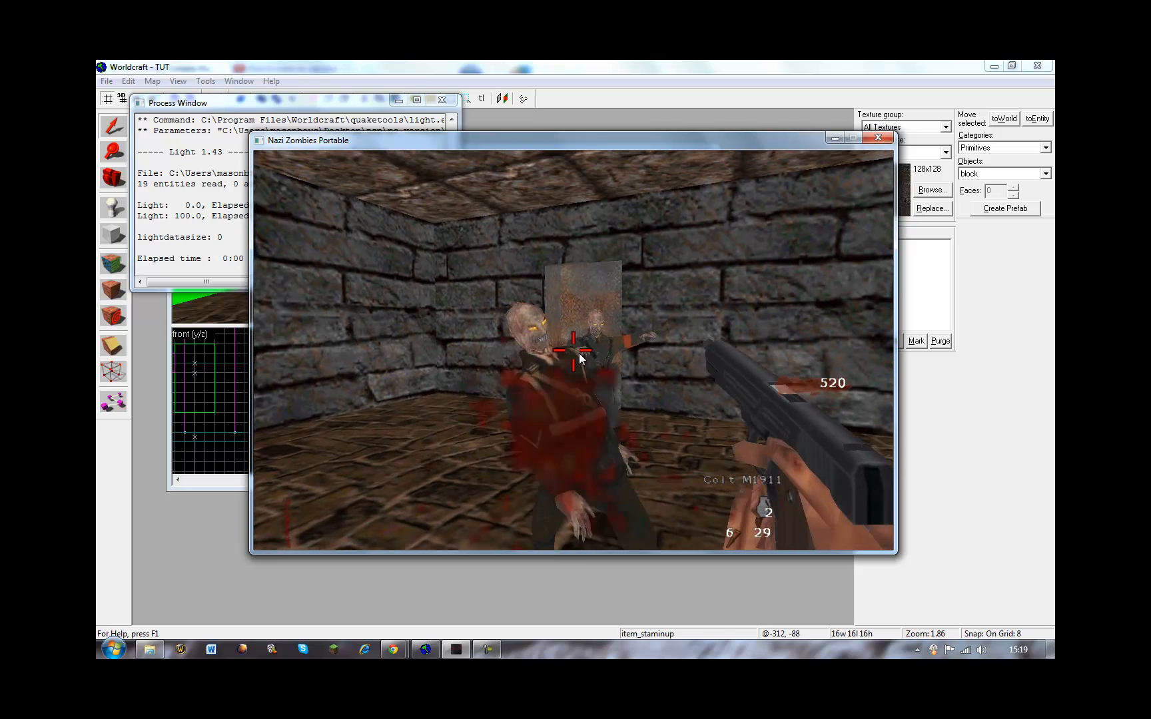
left_click(574, 351)
left_click(574, 350)
left_click(575, 350)
left_click(574, 351)
Step: Return from the game to Worldcraft, close the compile output and deselect the item_staminup entity
key("Escape")
left_click(289, 73)
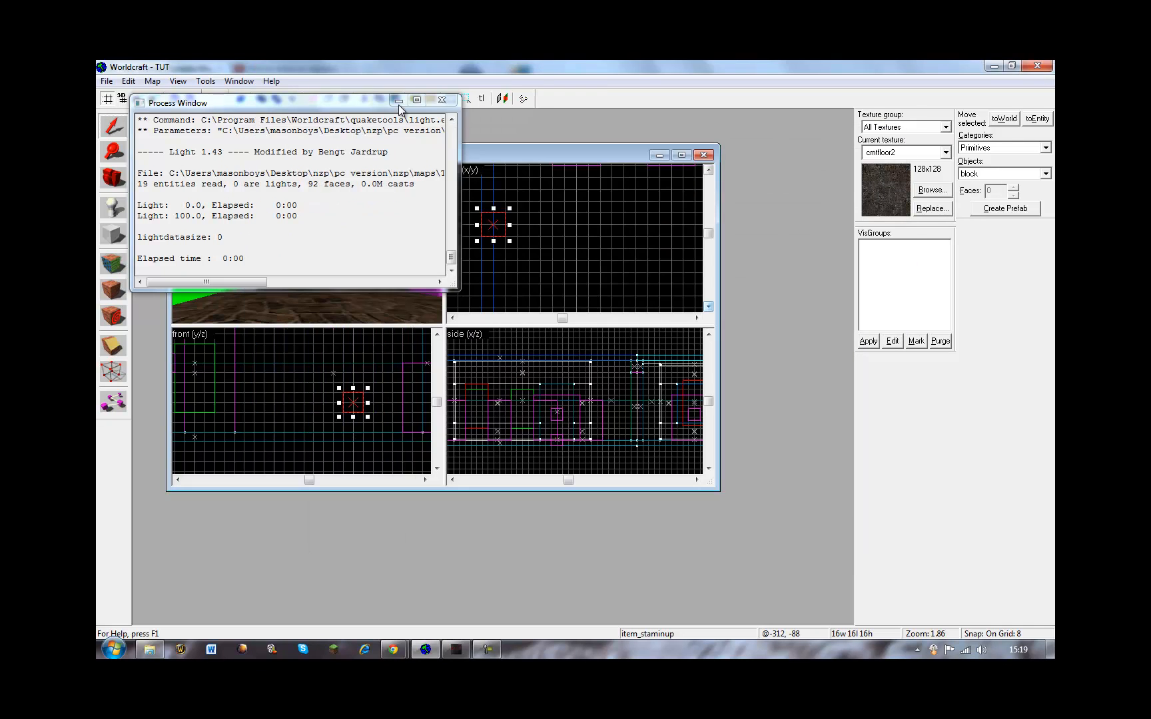
left_click(441, 100)
left_click(623, 193)
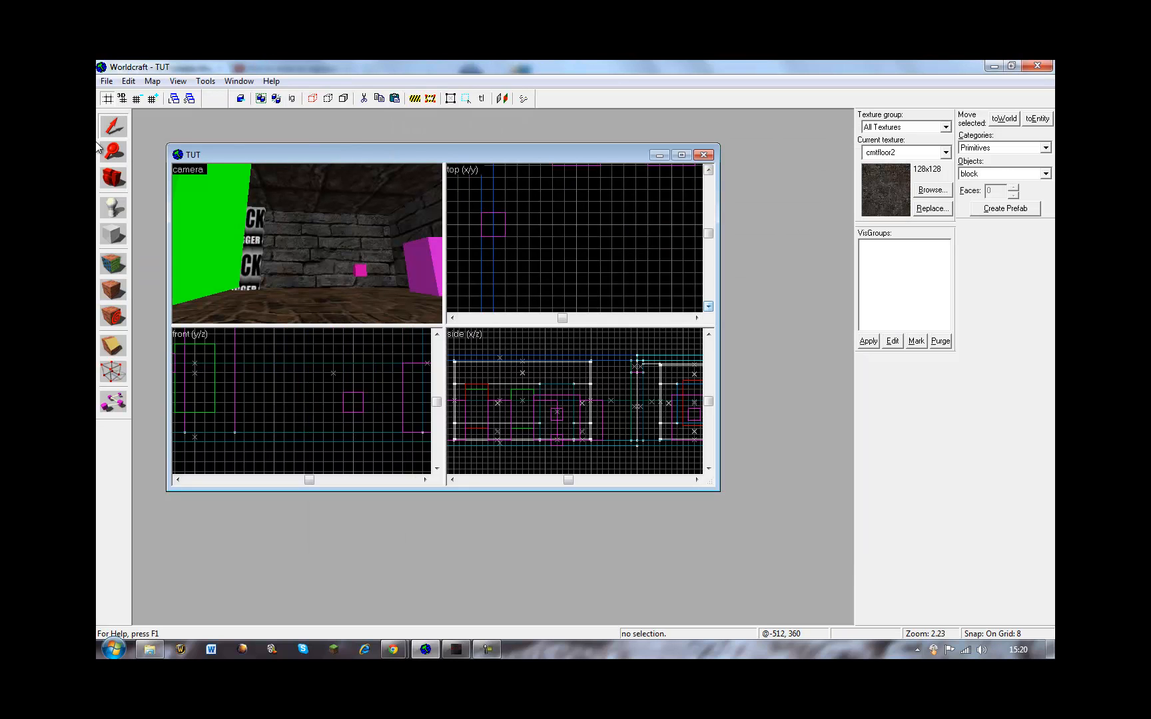
Step: Place a power_switch entity beside the room's wall at about 48, 192 in the top view
left_click(125, 214)
left_click(1045, 173)
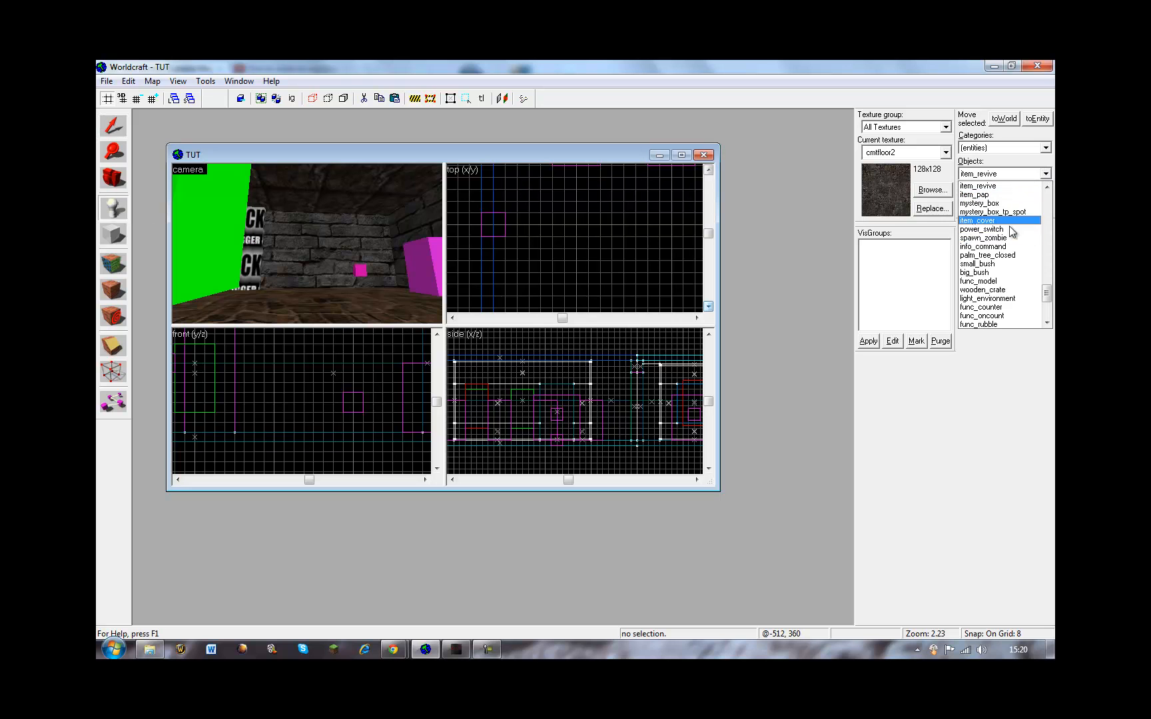
left_click(999, 229)
scroll(551, 215, "down", 8)
scroll(551, 214, "up", 8)
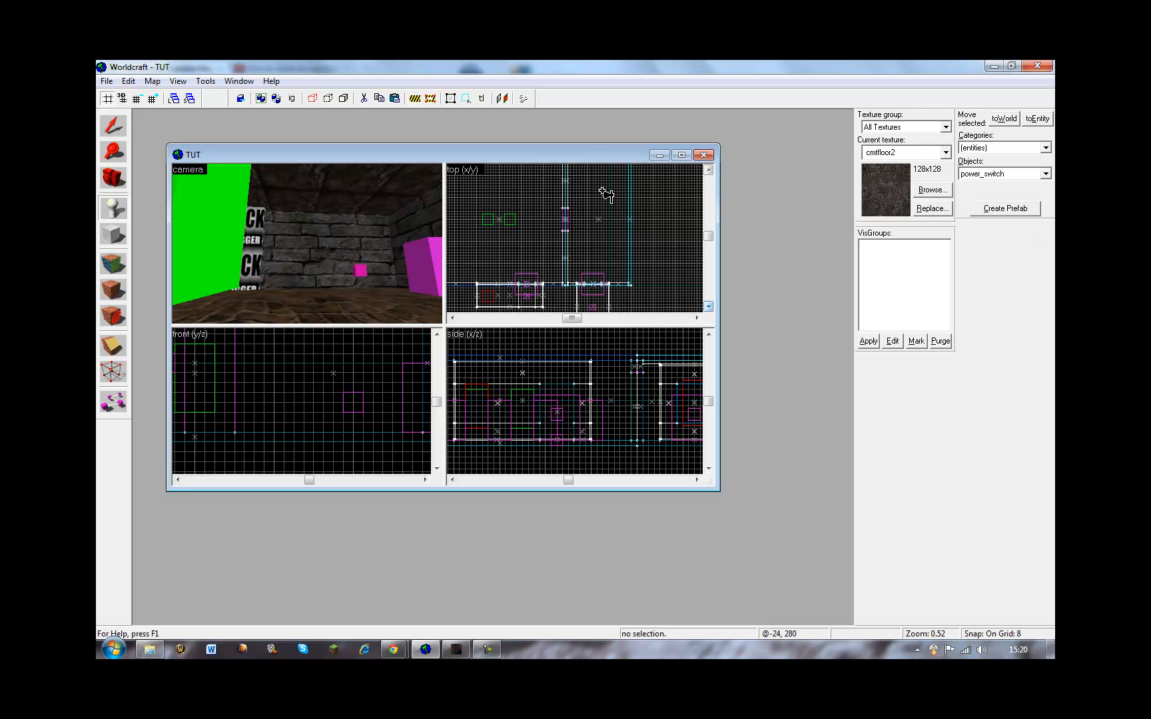
scroll(641, 257, "up", 3)
left_click(614, 215)
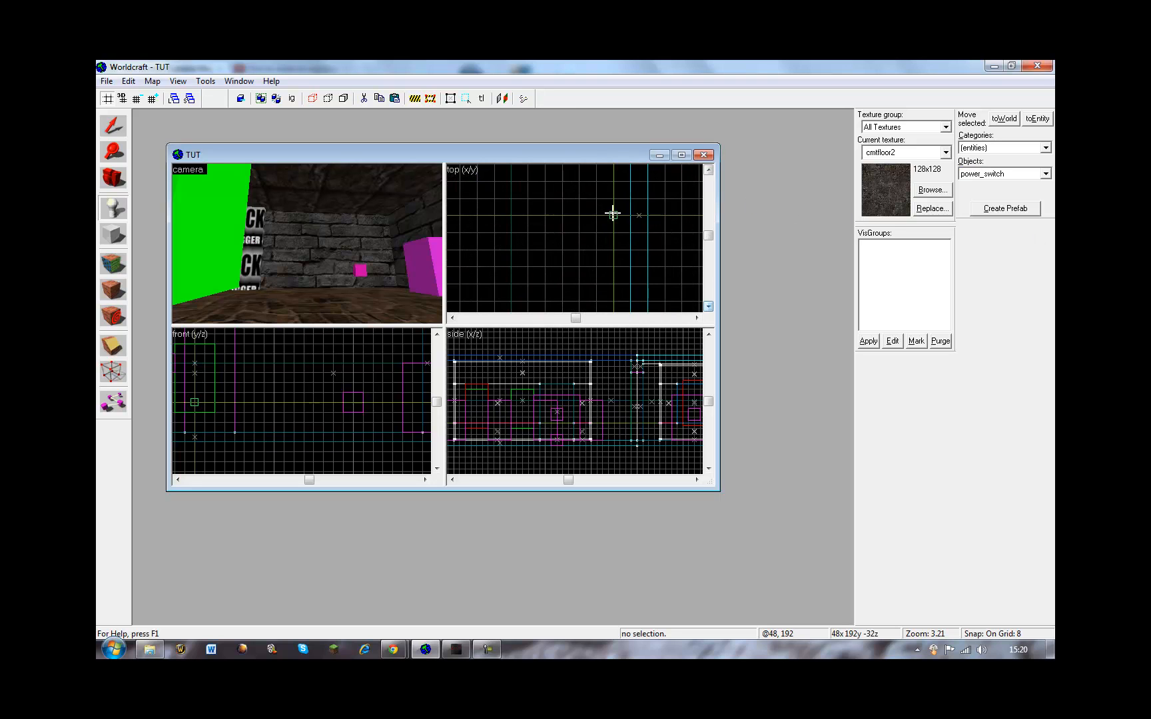
left_click(202, 405)
Step: Set the facing angle of the new power_switch entity in its object properties and clear the selection
left_click(113, 125)
left_click(561, 284)
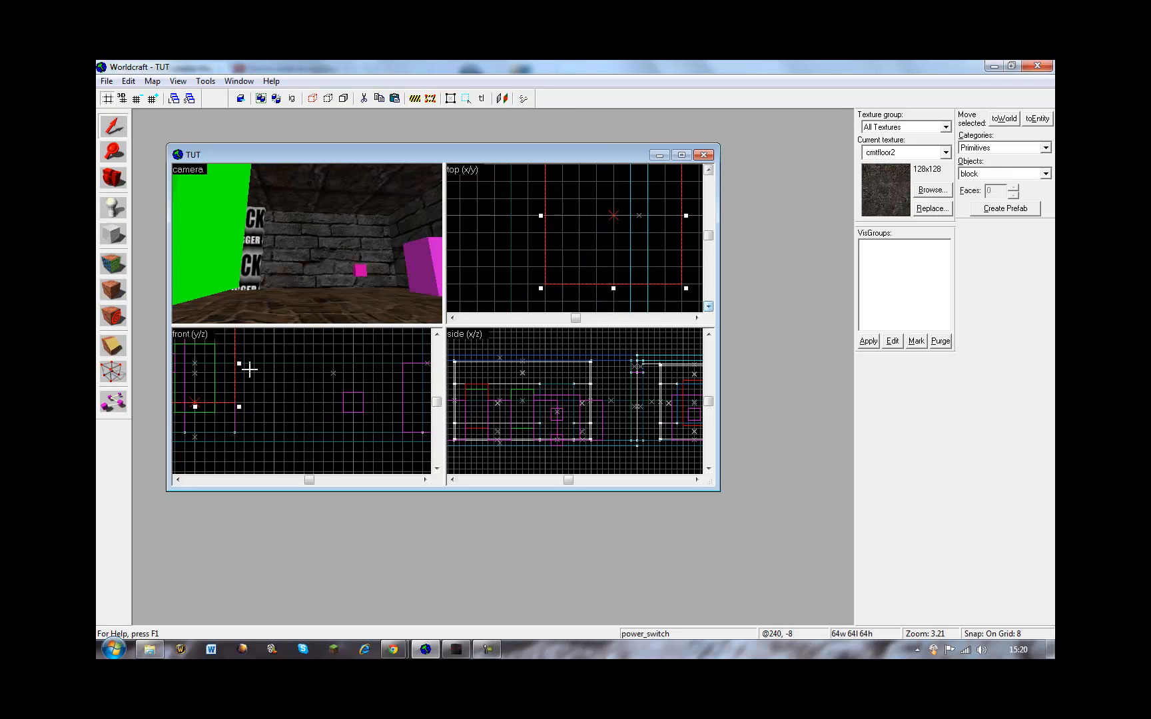
left_click(181, 477)
right_click(607, 244)
left_click(648, 479)
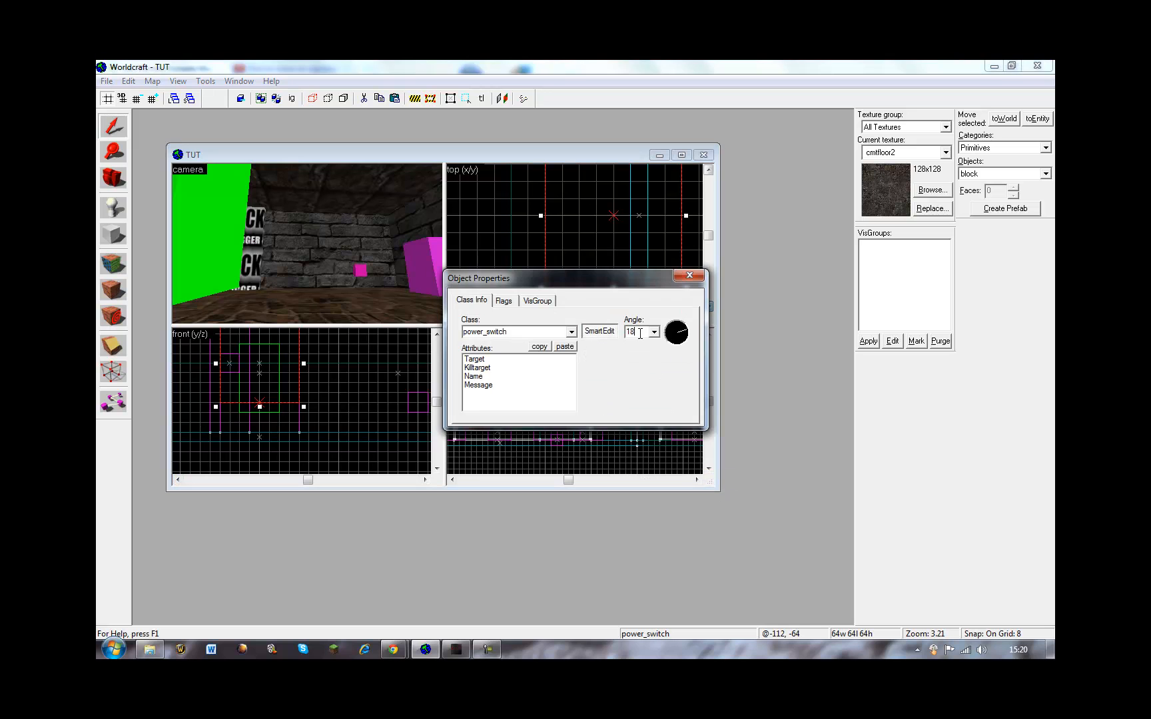
left_click(689, 275)
left_click(522, 230)
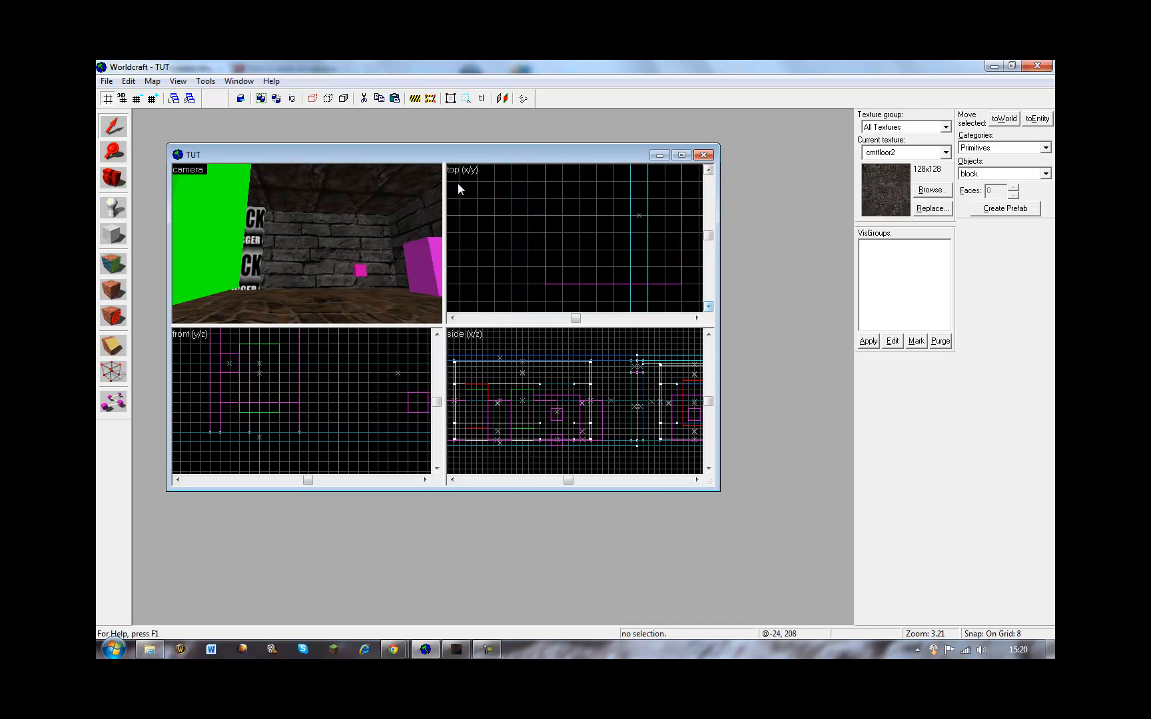
Step: Recompile the map with the power_switch entity included
left_click(106, 81)
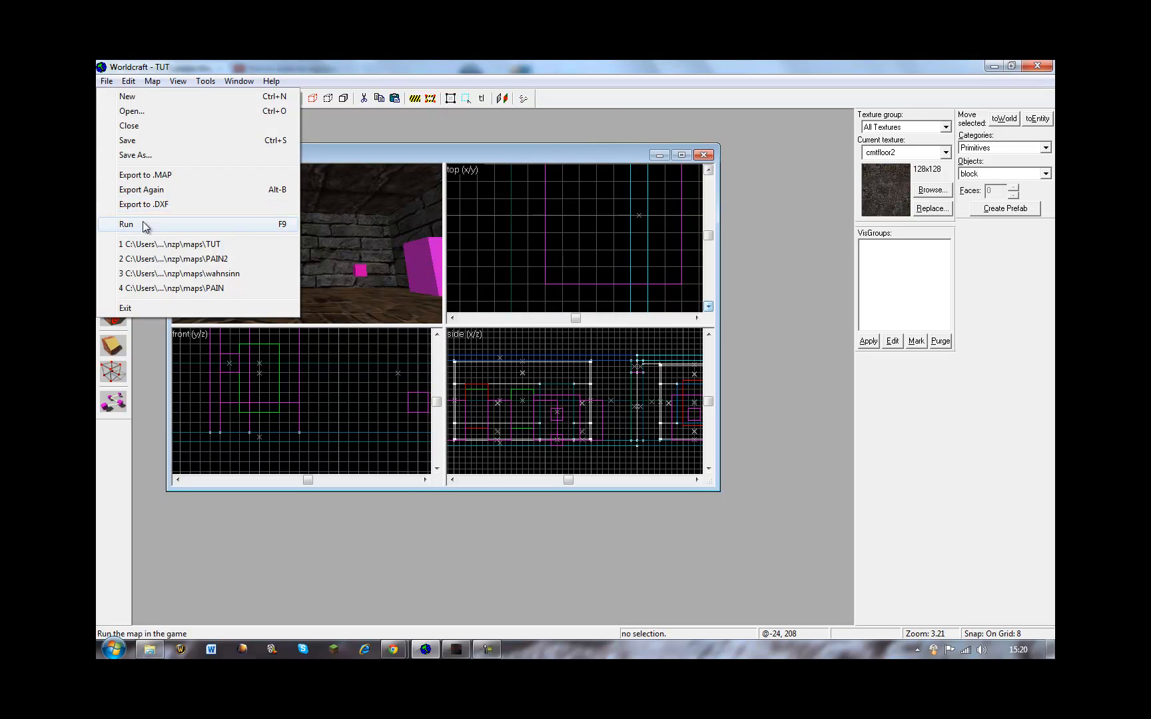
left_click(146, 225)
left_click(583, 448)
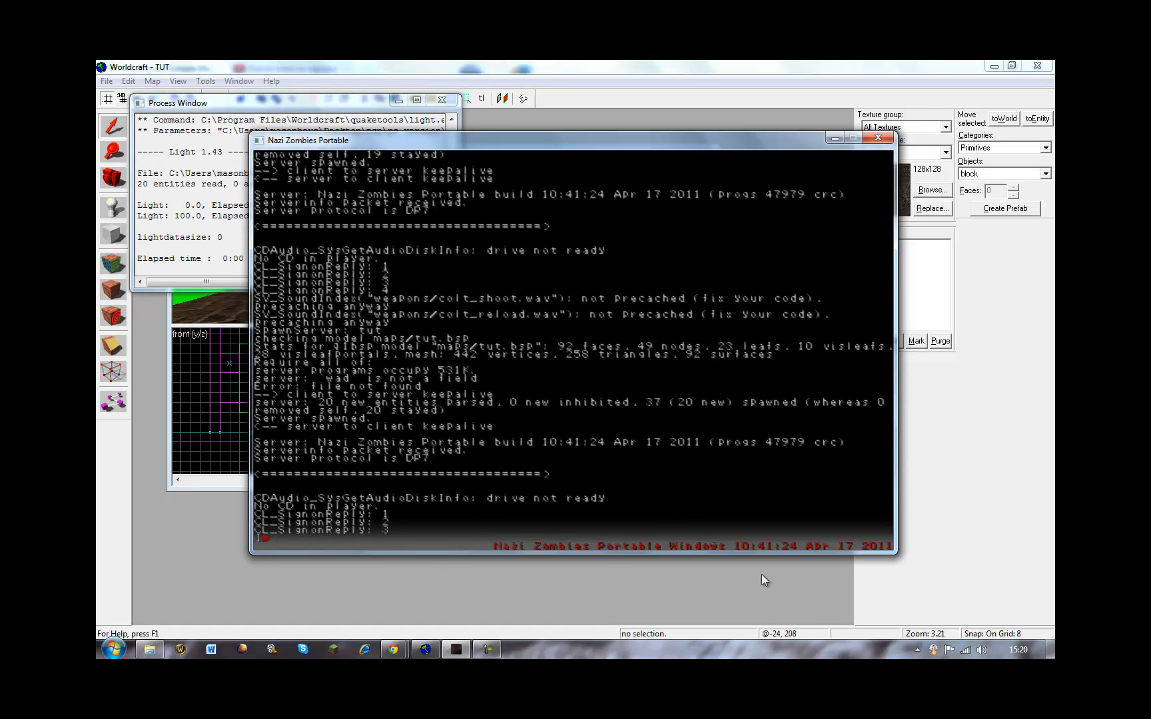
Step: Relaunch Nazi Zombies Portable from the pc version folder and dismiss the crashed instance's error dialog
mouse_move(147, 651)
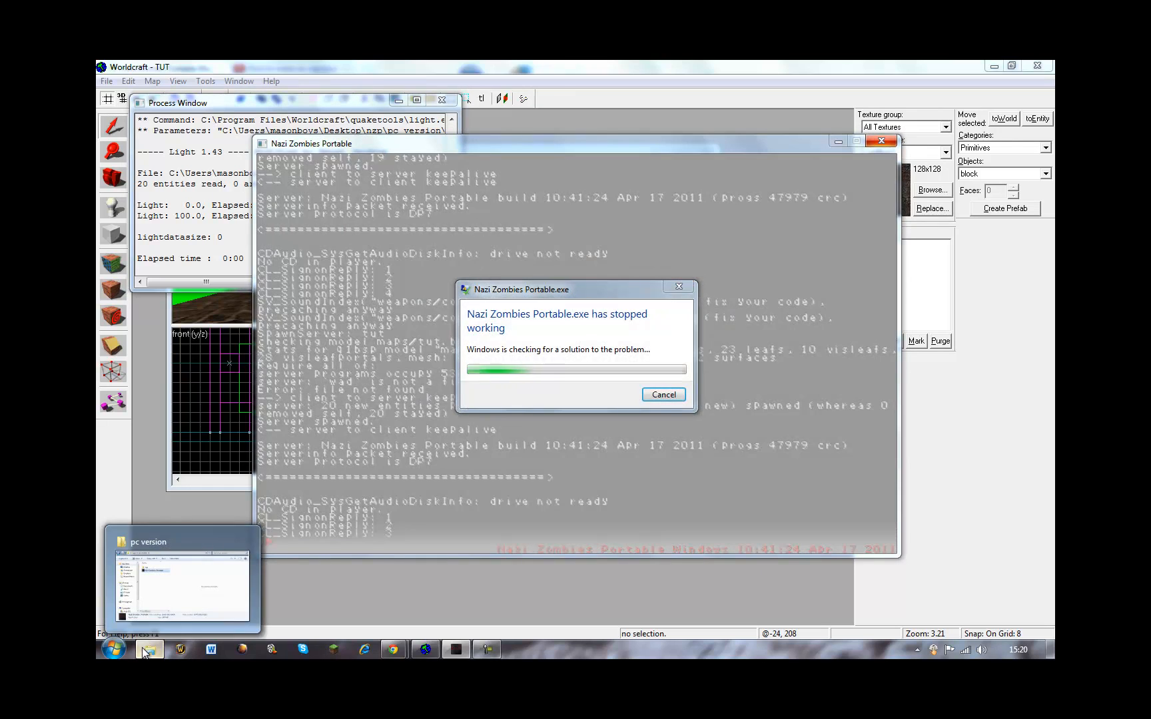
left_click(146, 651)
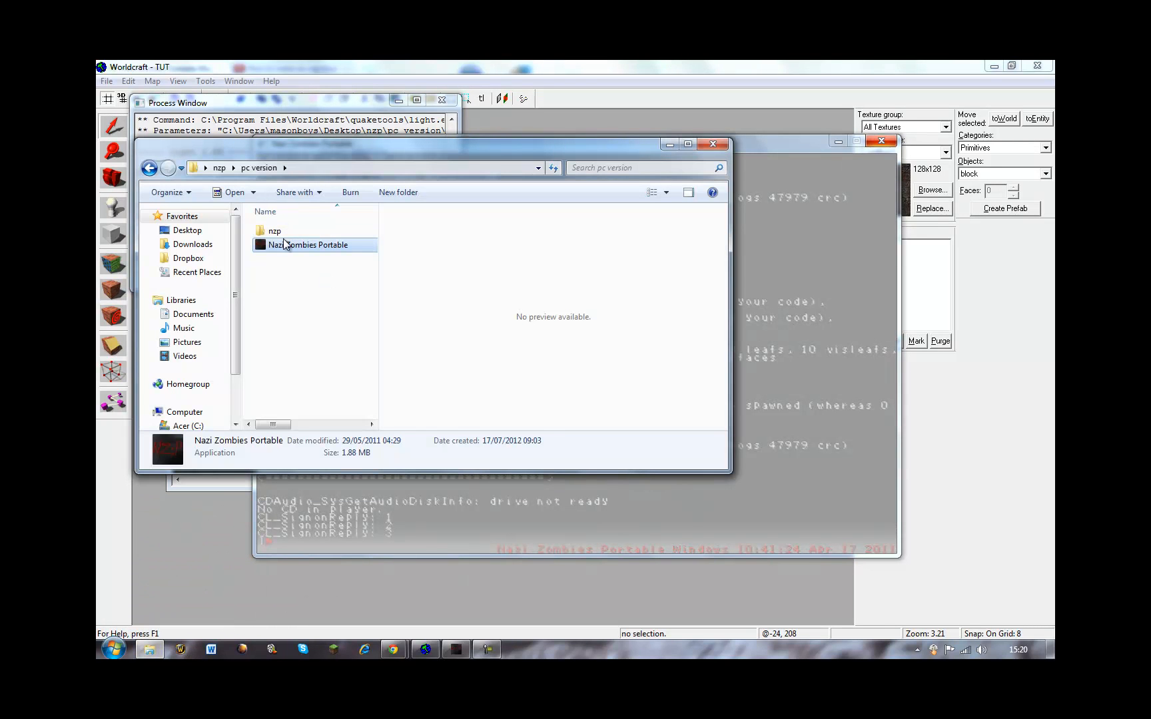
double_click(283, 252)
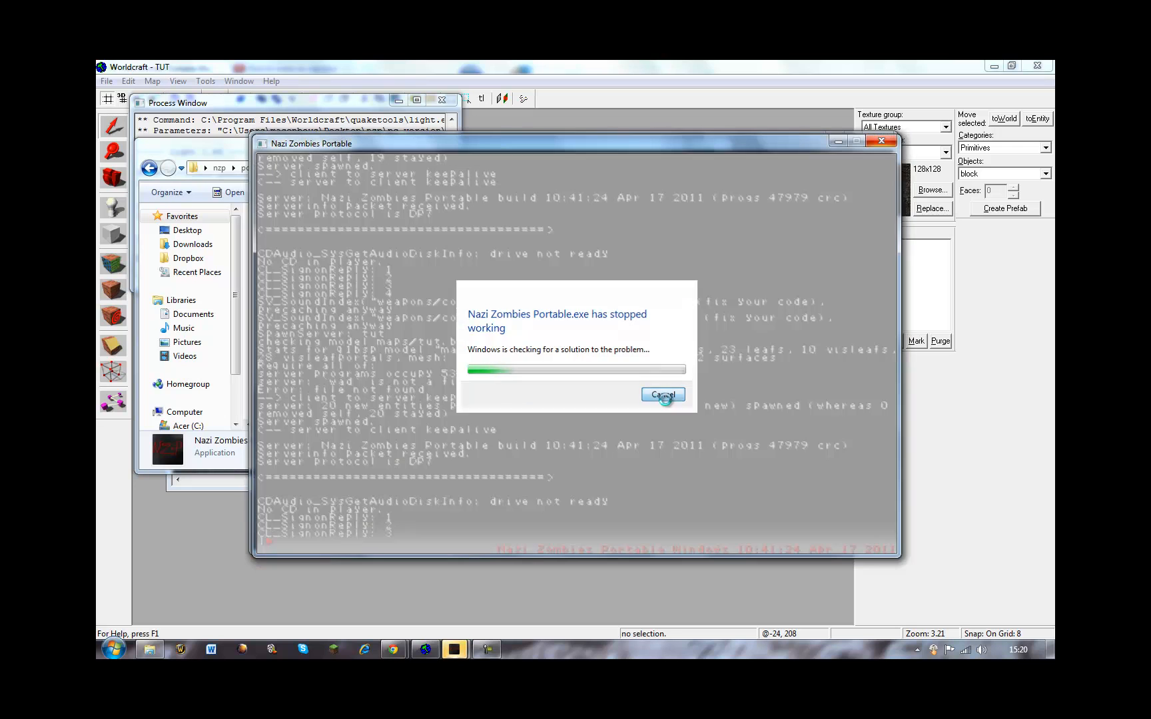
left_click(663, 395)
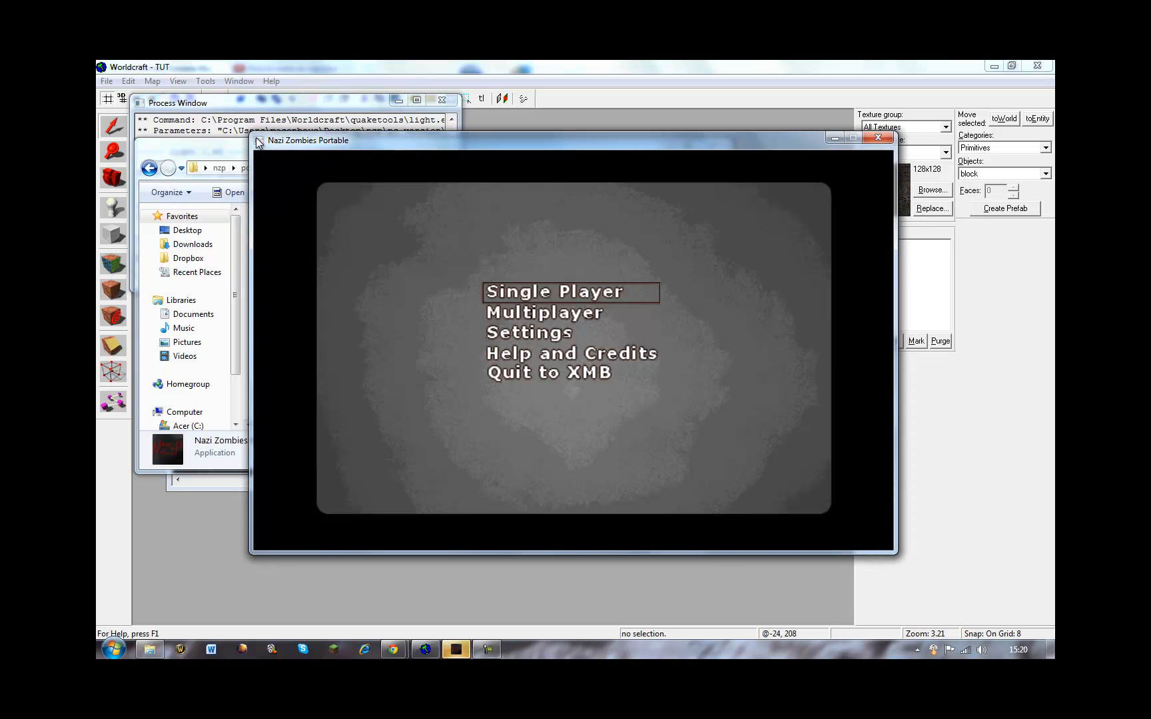
Step: Load the recompiled map in the relaunched game with the console command "map tut"
key("grave")
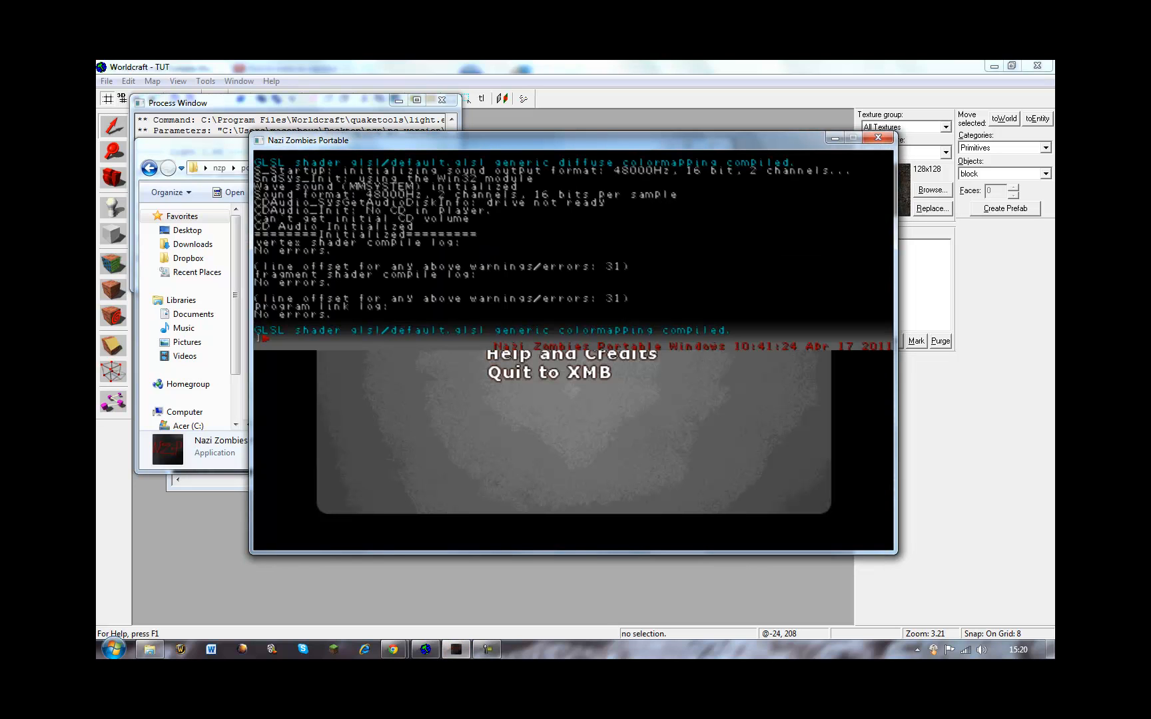
type("map tut")
key("Return")
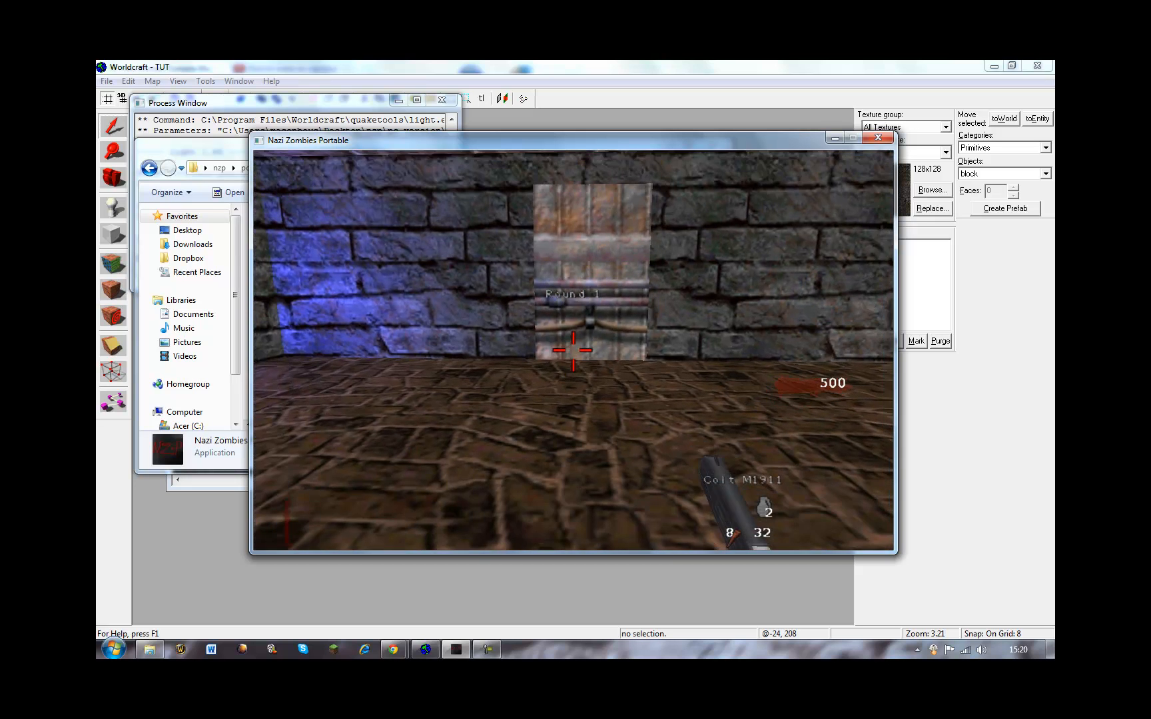
Step: Walk up to the power switch in the game and try using it
key("w")
key("w")
key("e")
key("w")
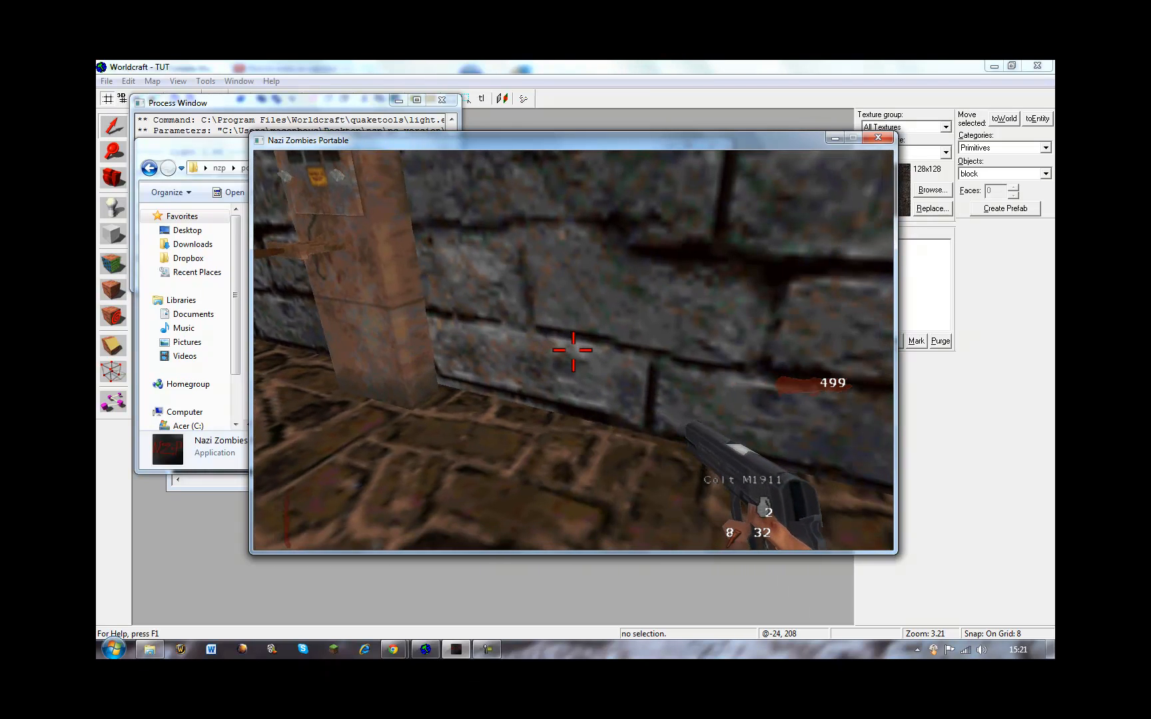
Step: Leave the game for Worldcraft and close the compile output window
key("Escape")
left_click(389, 64)
left_click(442, 101)
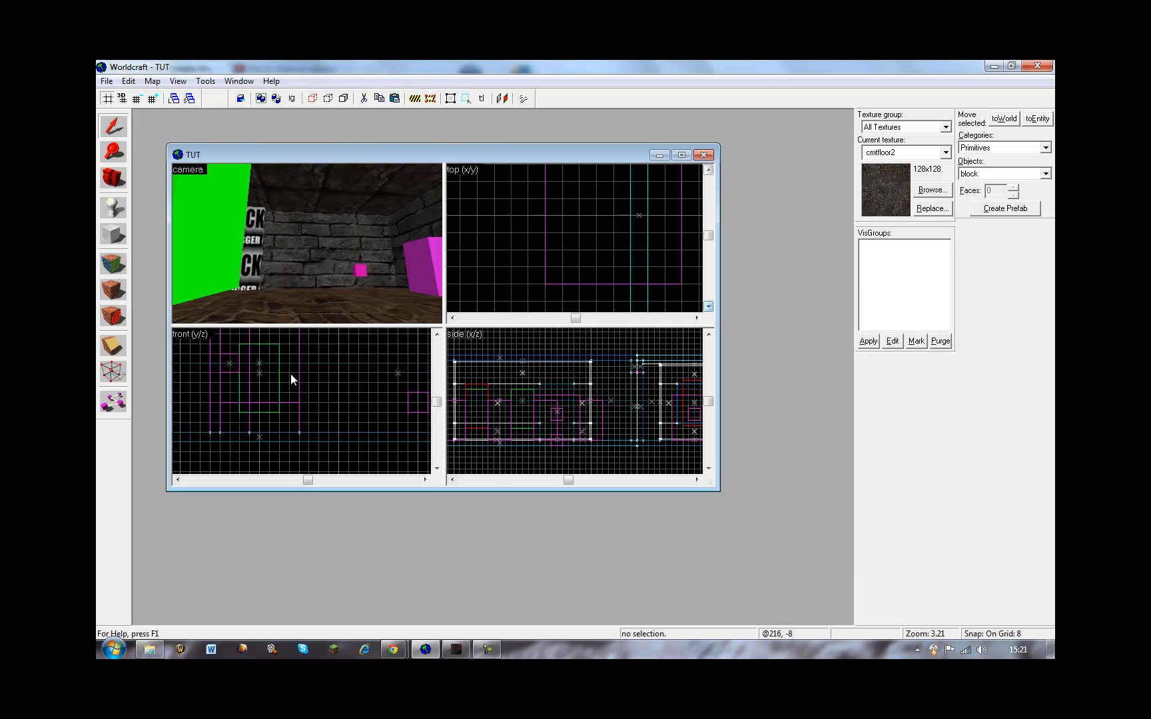
Step: Raise the power switch entity slightly on its wall in the front view and deselect it
left_click(643, 283)
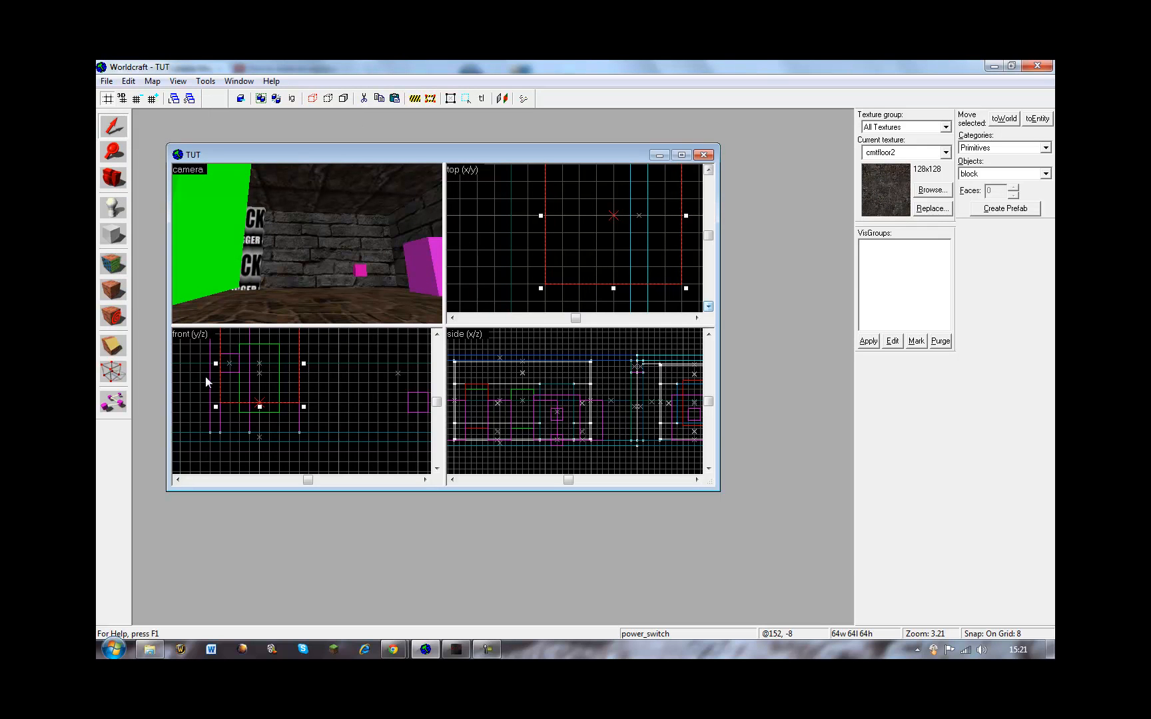
left_click(438, 334)
left_click_drag(263, 421, 260, 417)
scroll(267, 391, "down", 4)
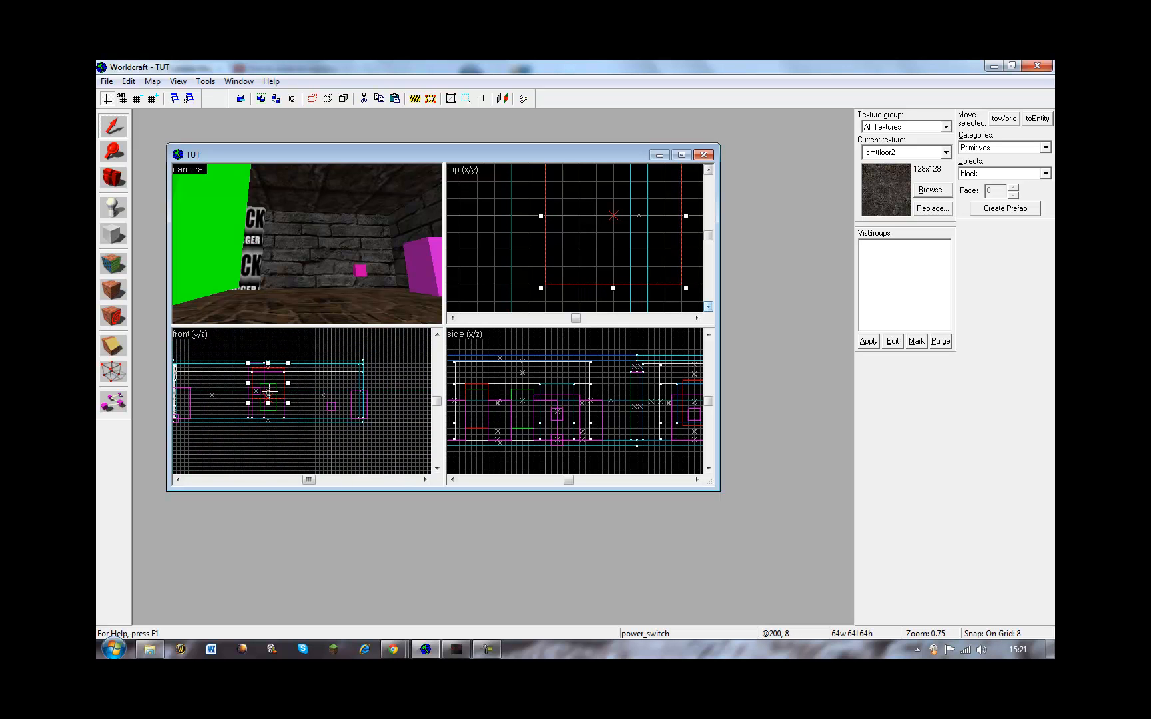
scroll(263, 385, "up", 3)
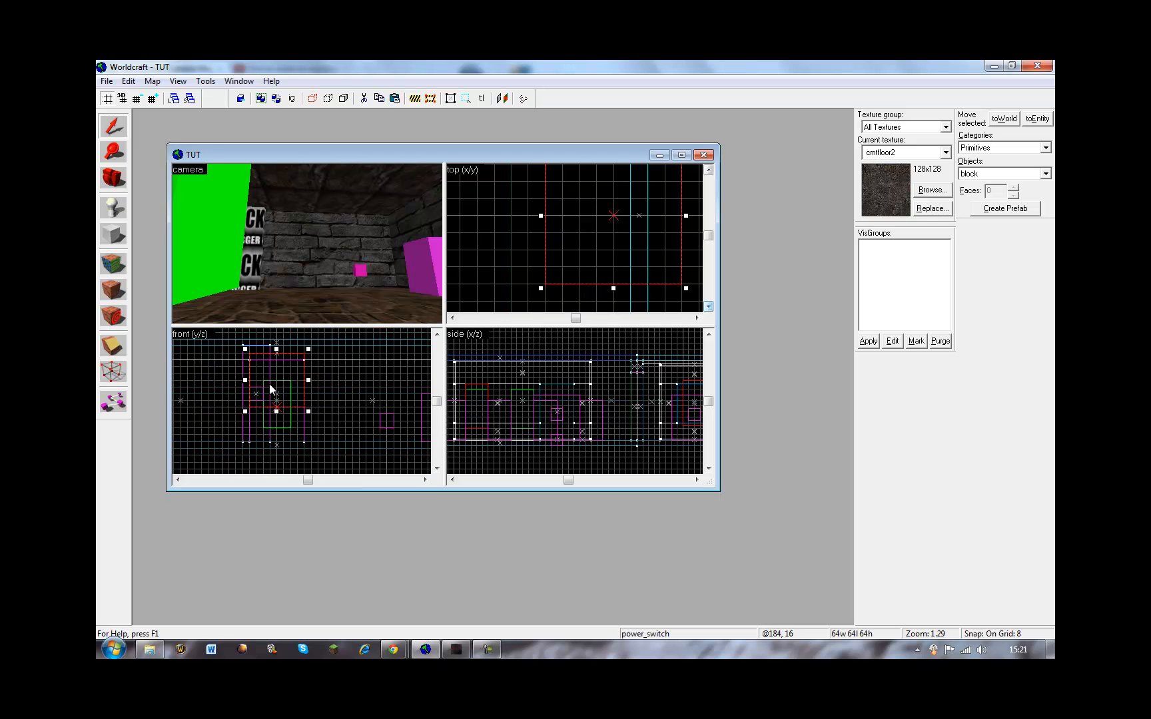
left_click(334, 401)
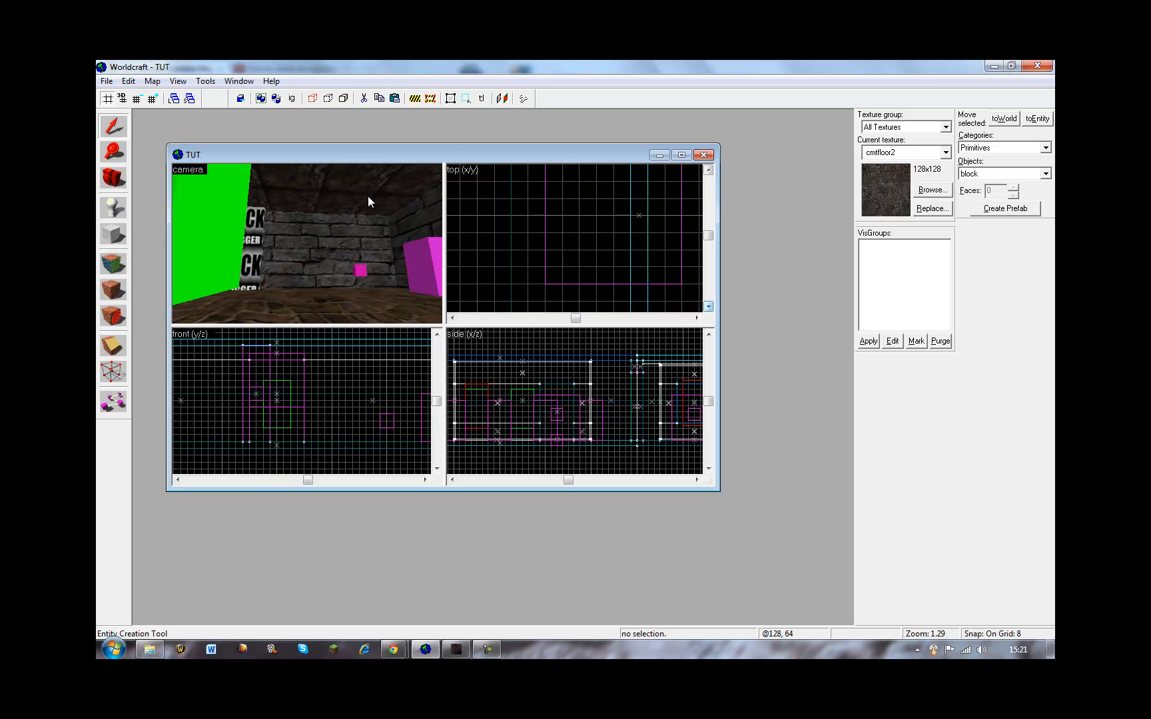
Step: Place a mystery_box entity just in front of the room's far wall in the top view
left_click(113, 208)
left_click(990, 175)
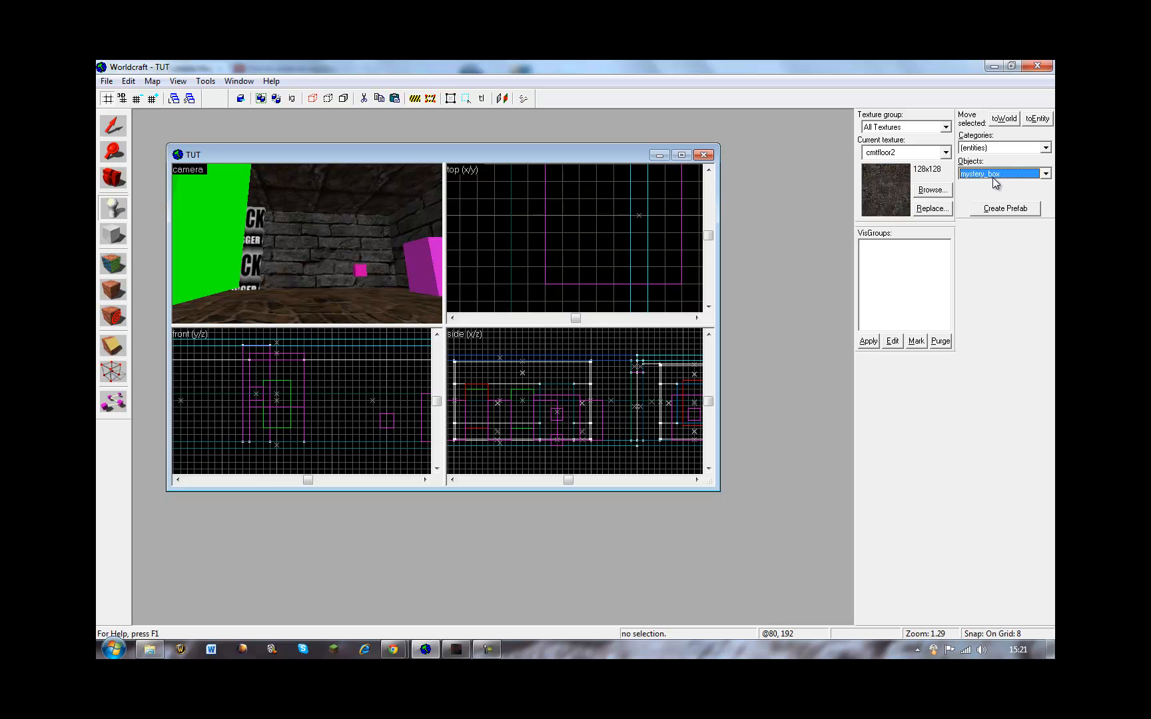
scroll(553, 245, "down", 5)
scroll(533, 252, "up", 4)
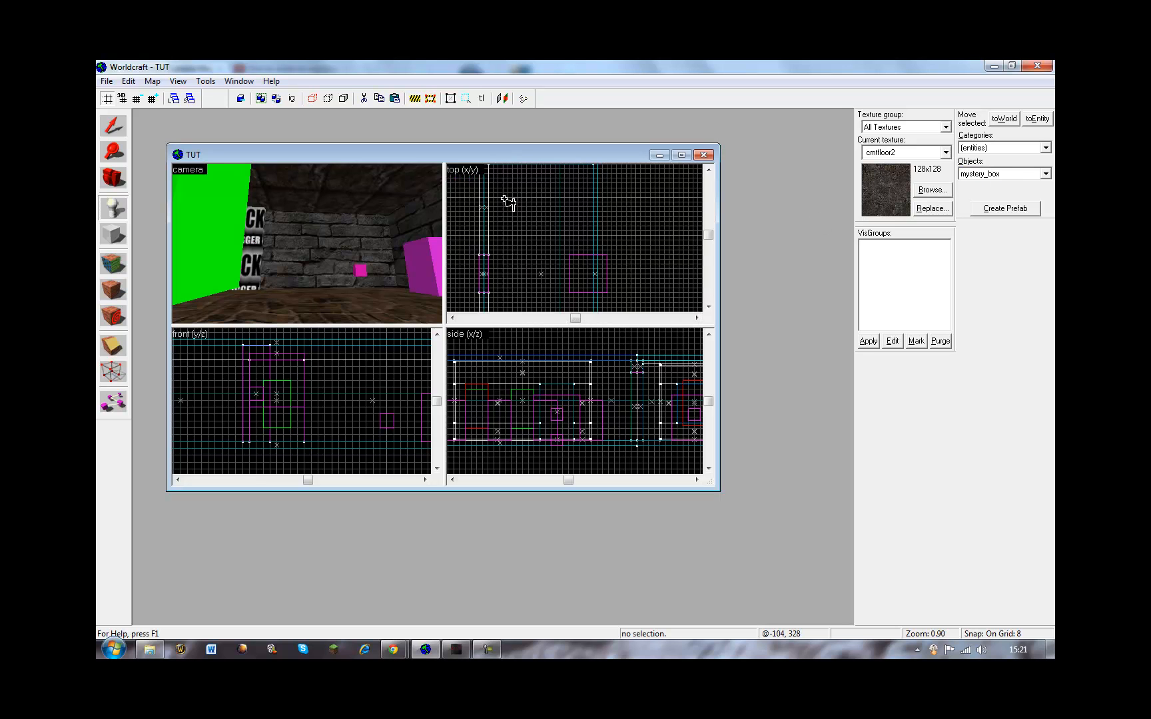
left_click(706, 171)
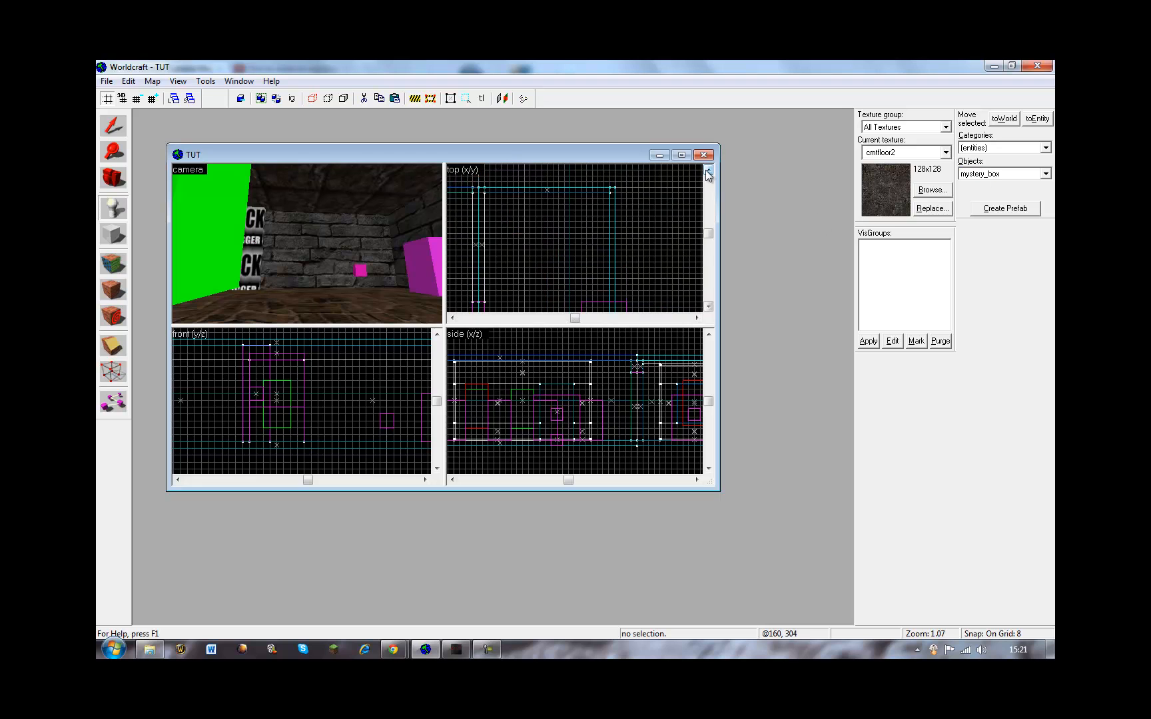
left_click(547, 199)
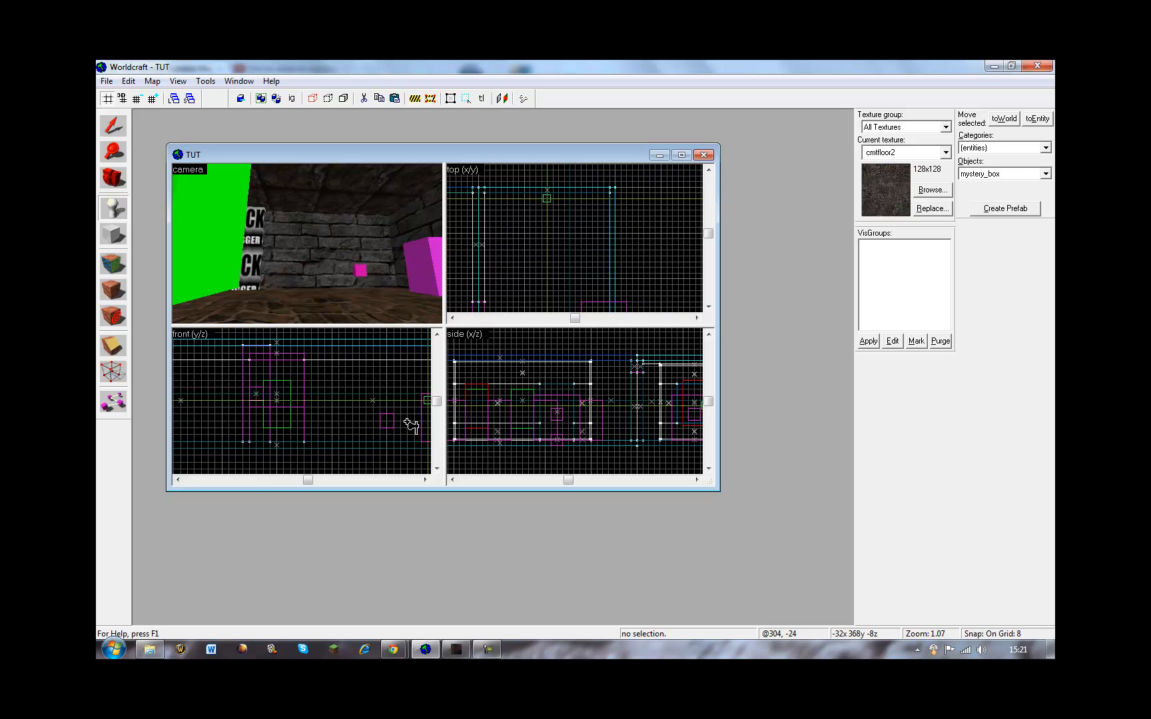
Step: Select the mystery box and lower it towards the floor in the front view
left_click(113, 125)
scroll(533, 197, "up", 3)
left_click(520, 196)
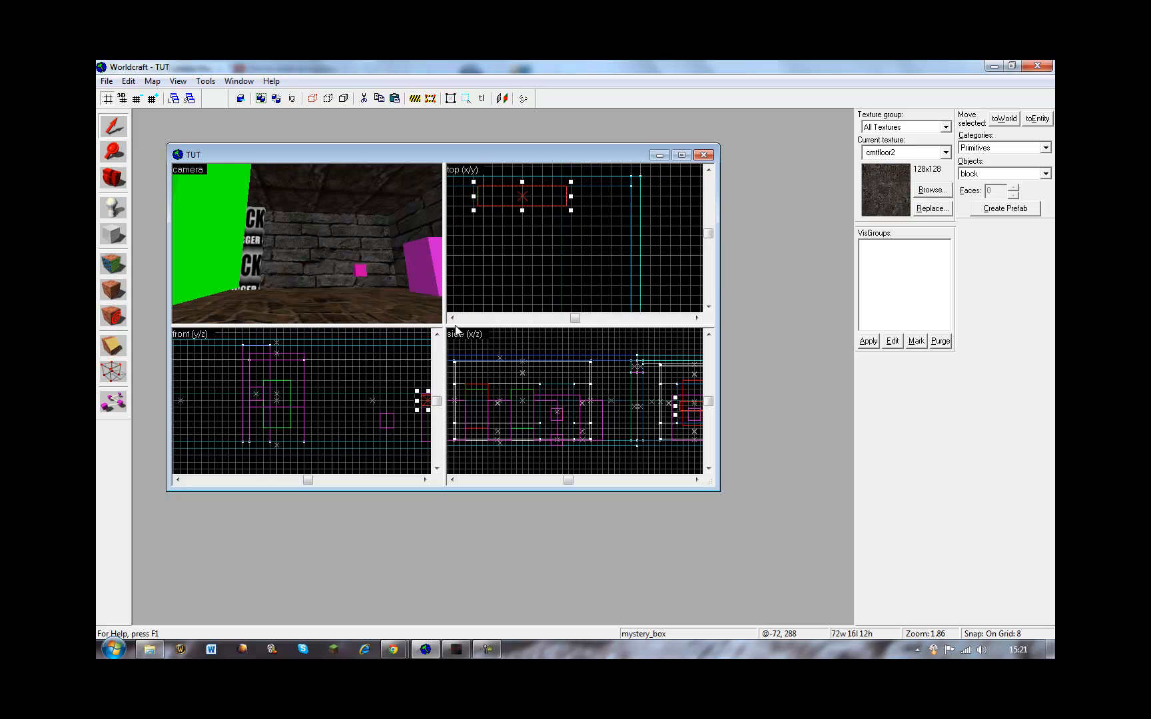
left_click(427, 479)
left_click_drag(363, 400, 363, 421)
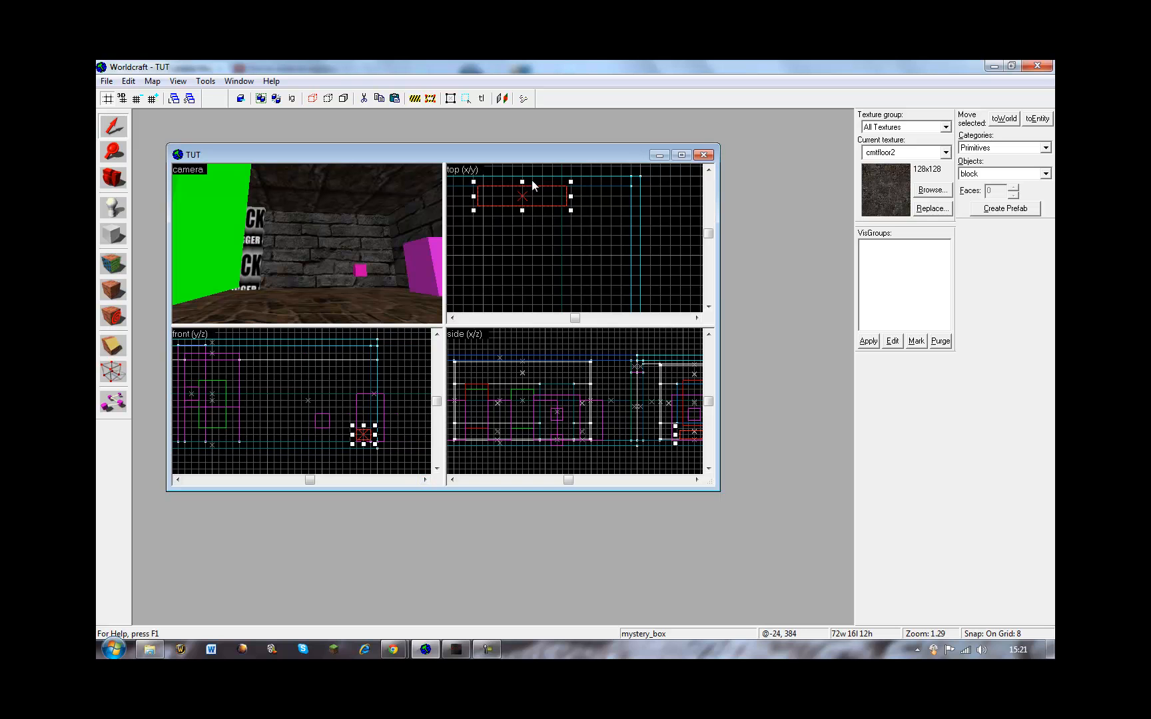
scroll(373, 453, "up", 8)
mouse_move(396, 432)
left_mouse_down()
mouse_move(397, 452)
mouse_move(395, 436)
left_mouse_up()
scroll(673, 440, "up", 3)
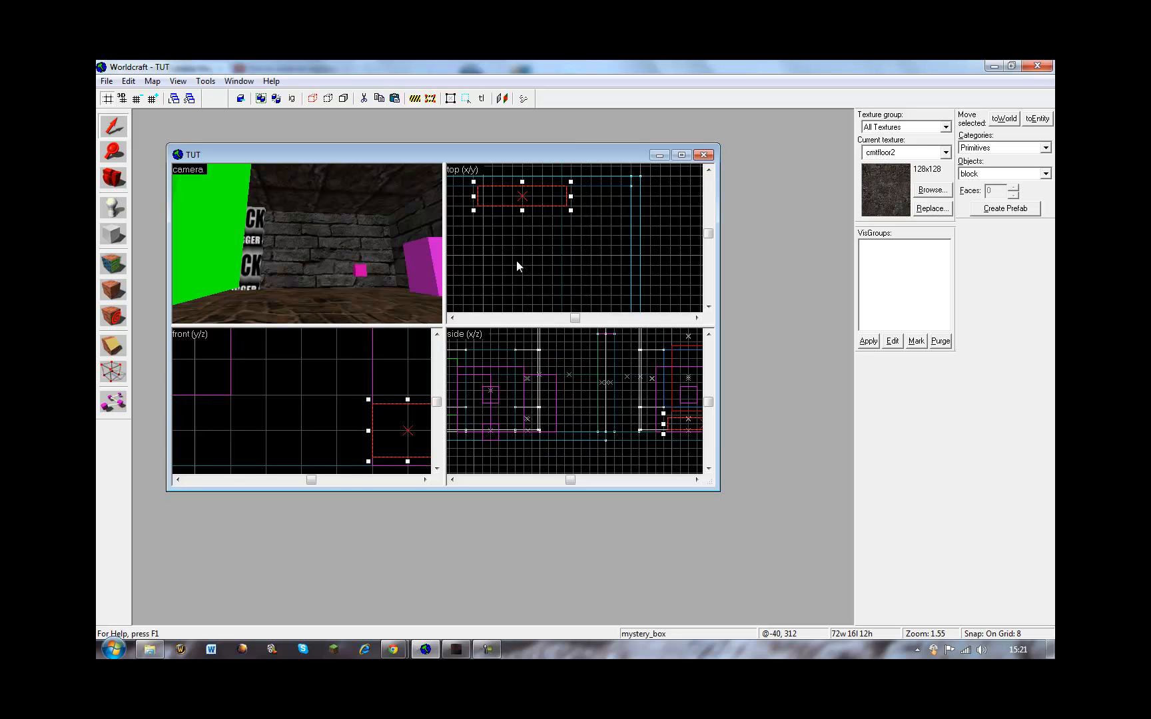
Step: Check the mystery box in the camera view, reduce the grid snap to 2 and lower the box onto the floor
key("Right")
key("d")
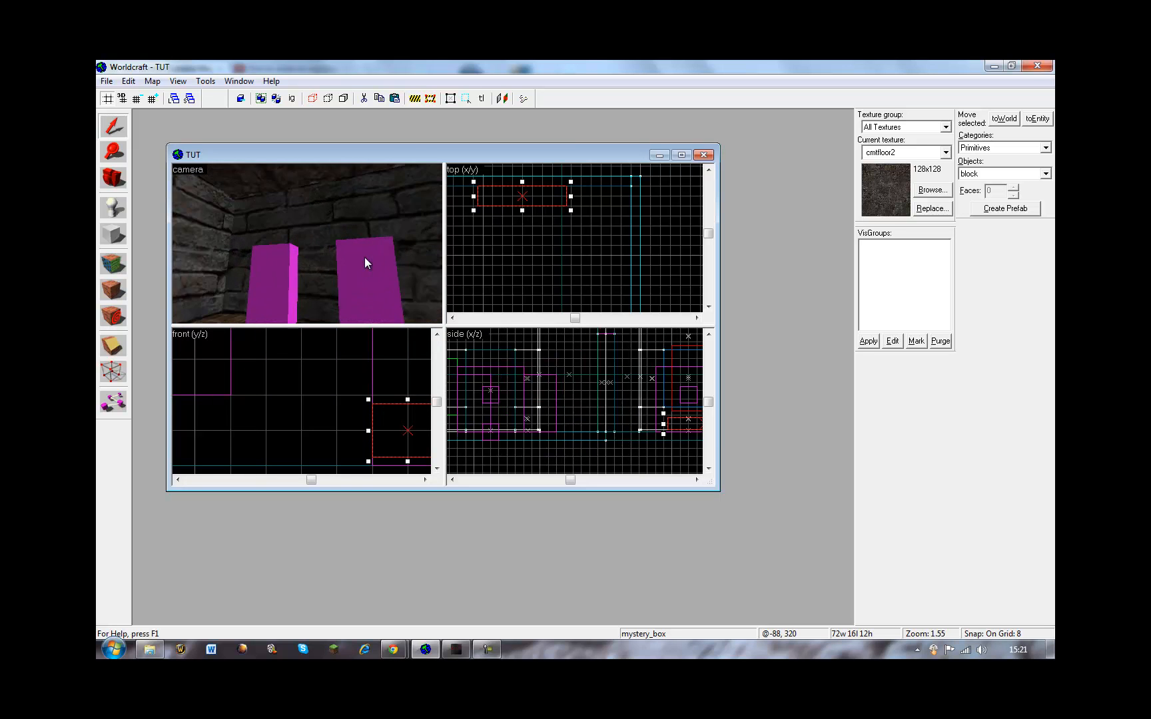
key("Down")
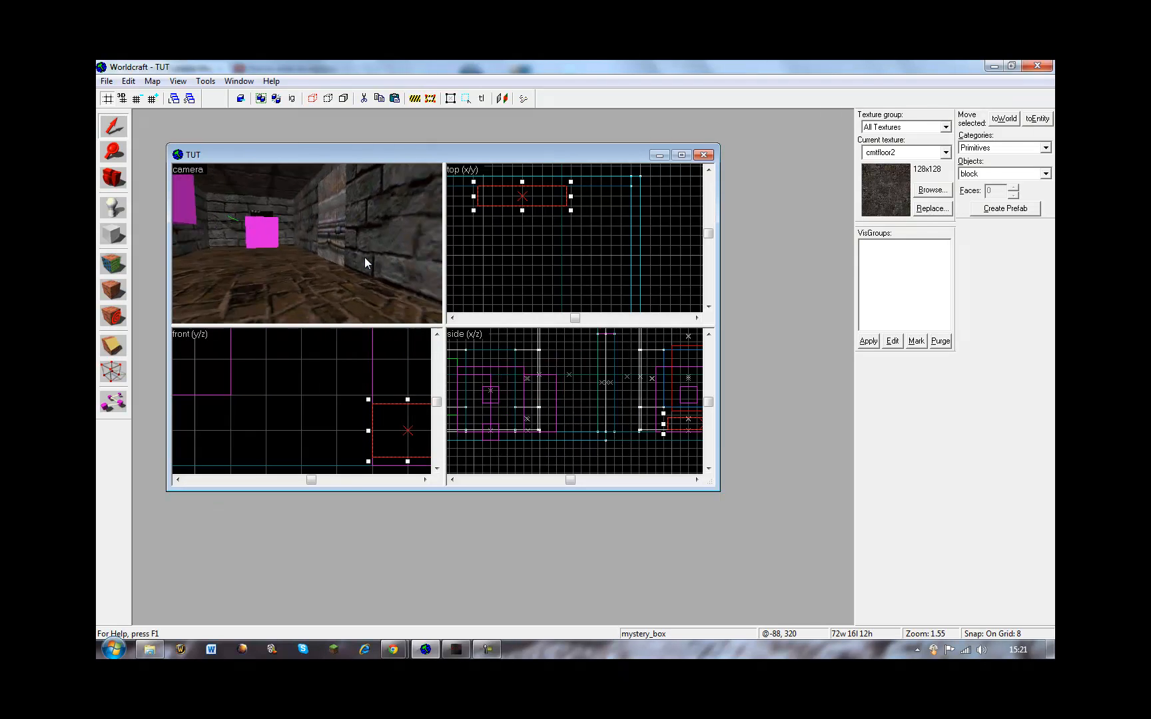
key("Left")
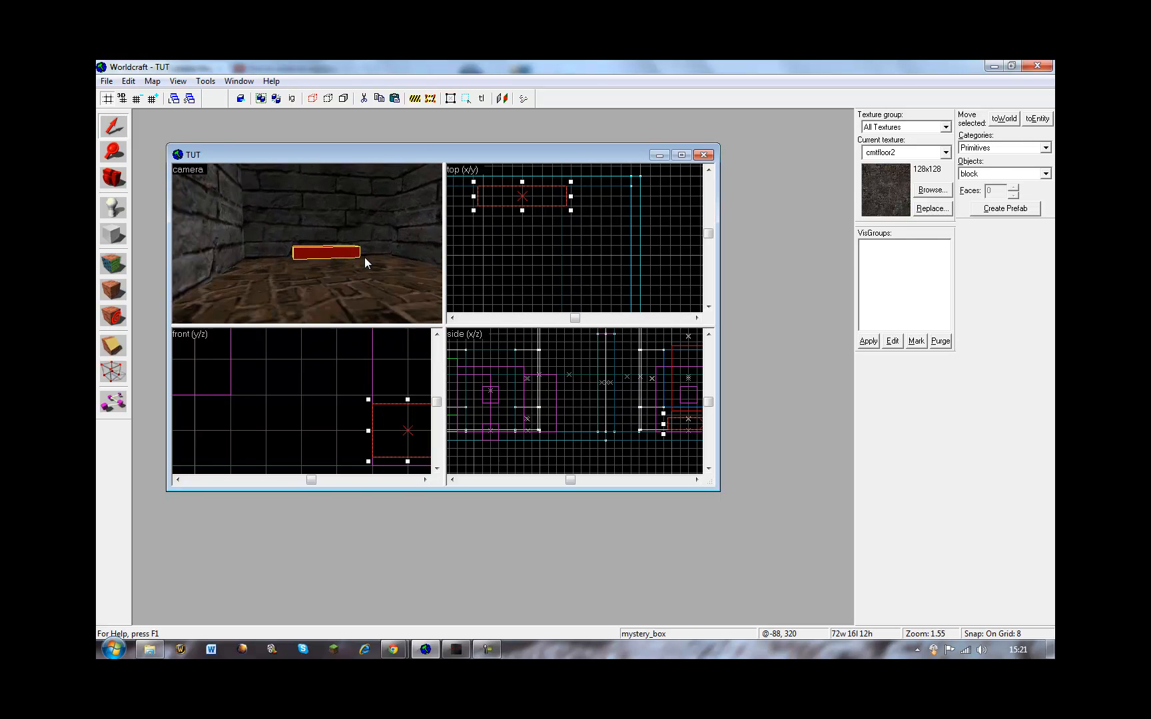
key("d")
key("Down")
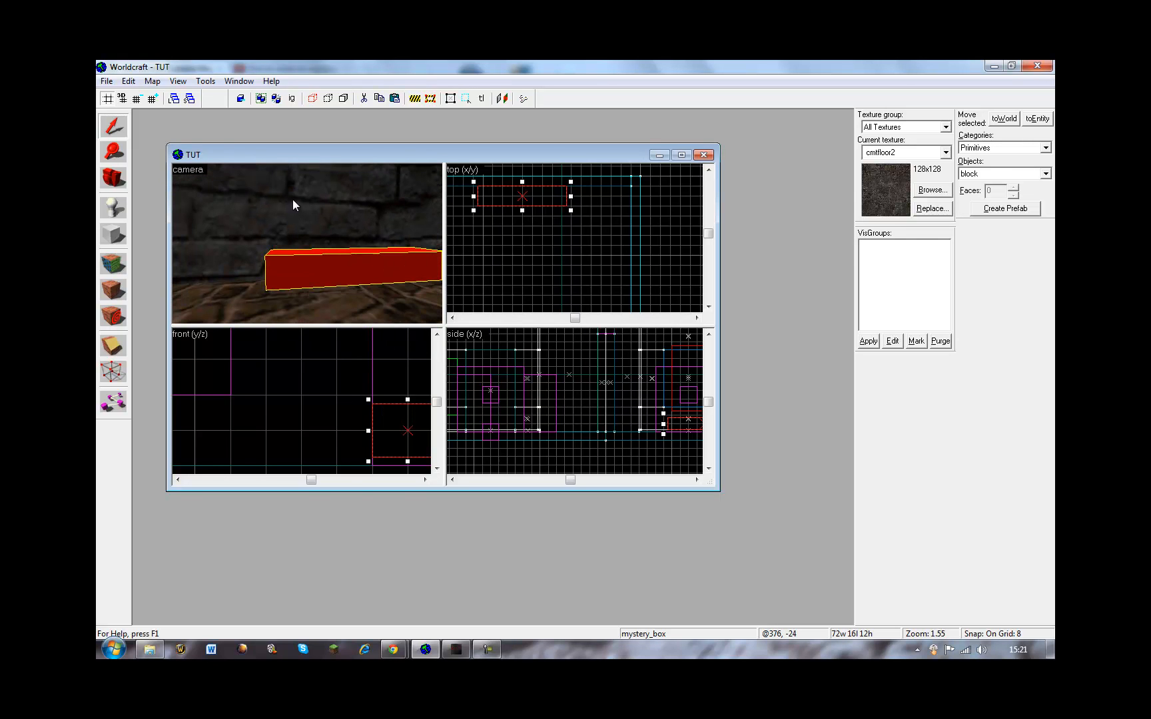
left_click(137, 99)
left_click(137, 99)
left_click_drag(412, 453, 401, 435)
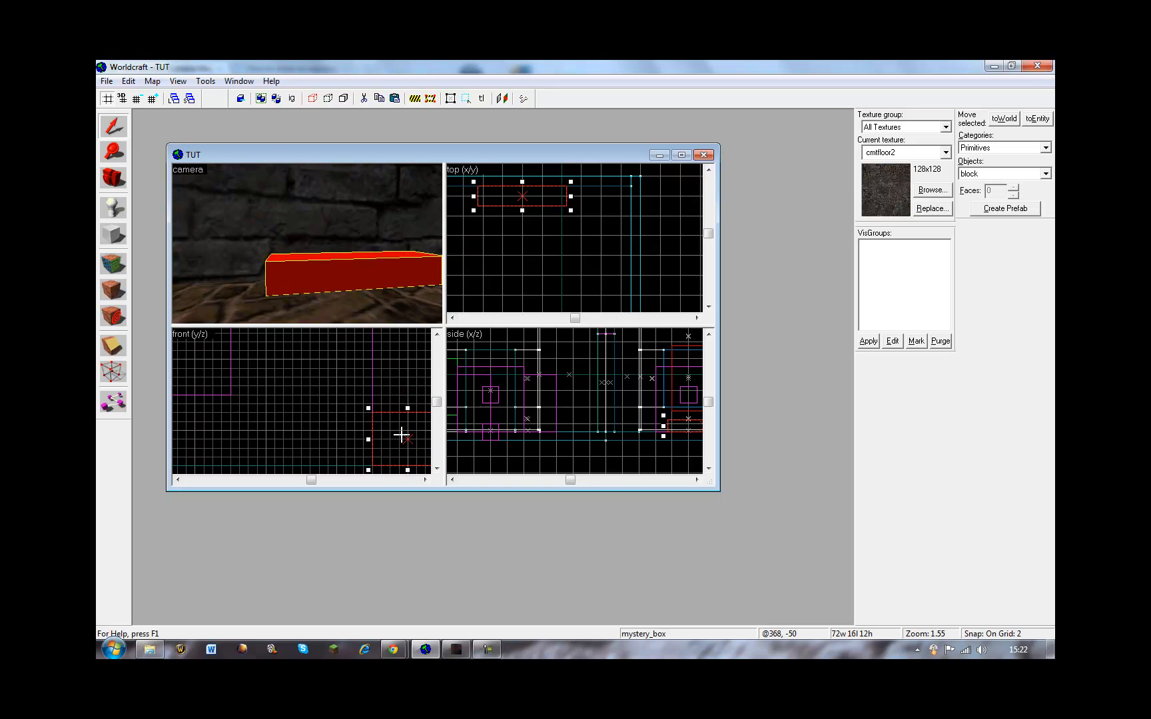
Step: Review the mystery box's class and angle in its object properties, then close them and deselect the box
right_click(514, 195)
left_click(555, 431)
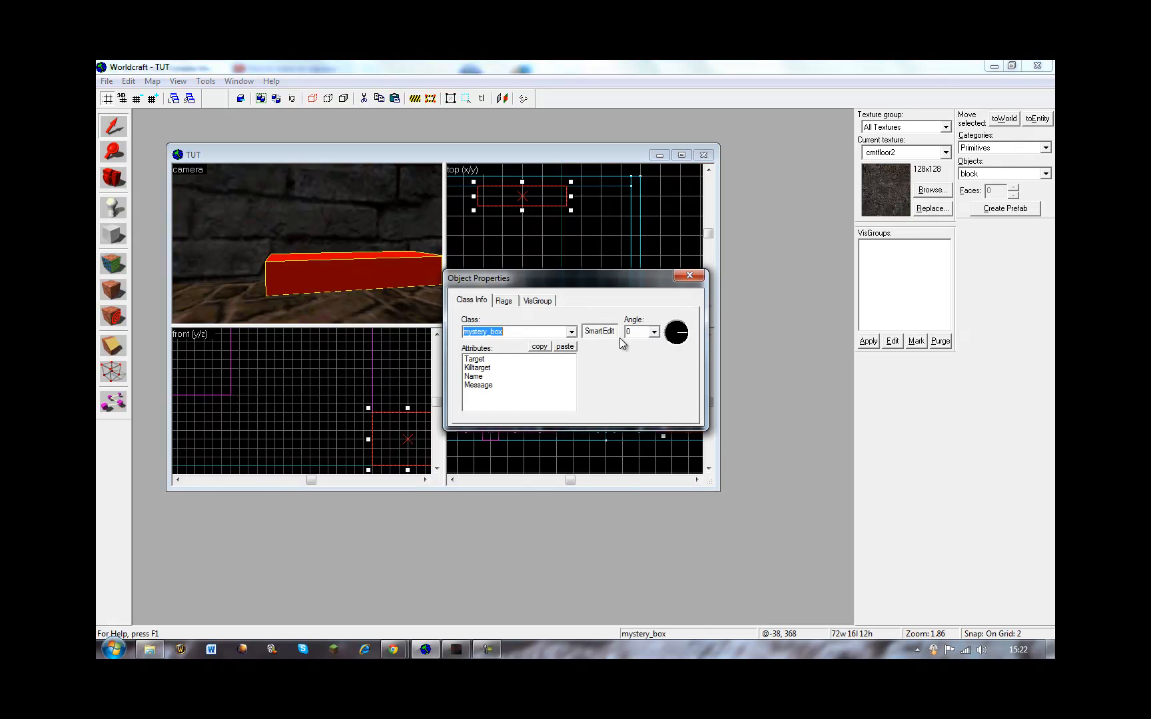
left_click(636, 332)
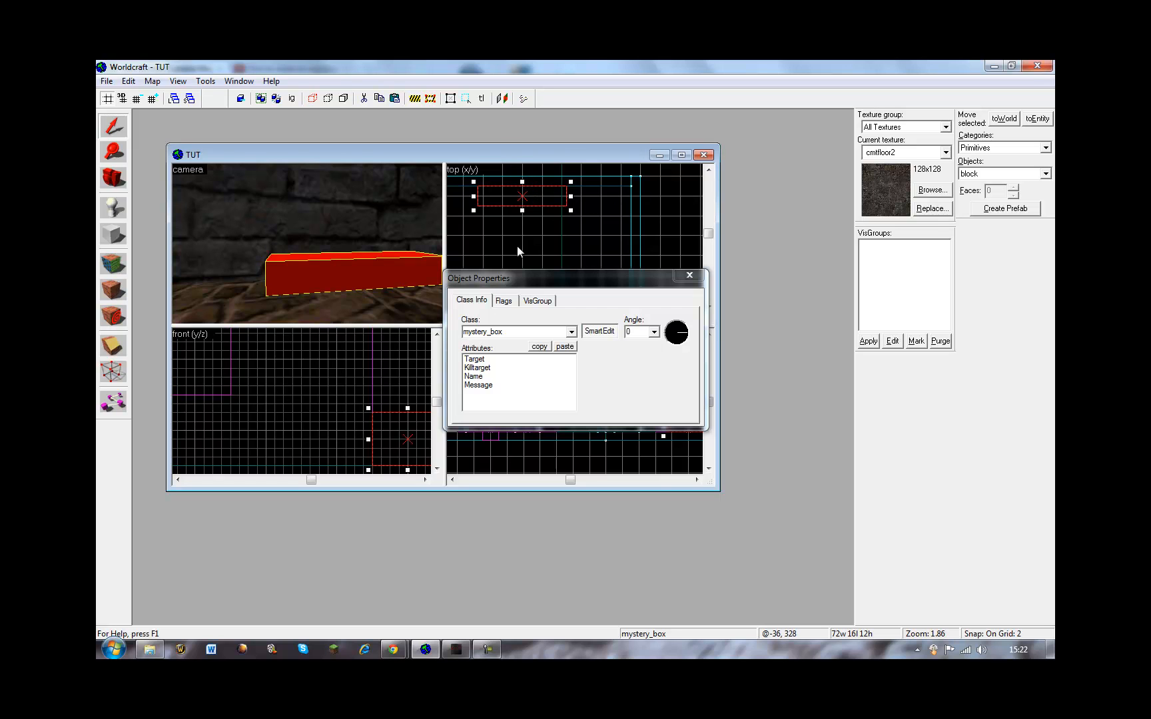
left_click(689, 275)
left_click(549, 273)
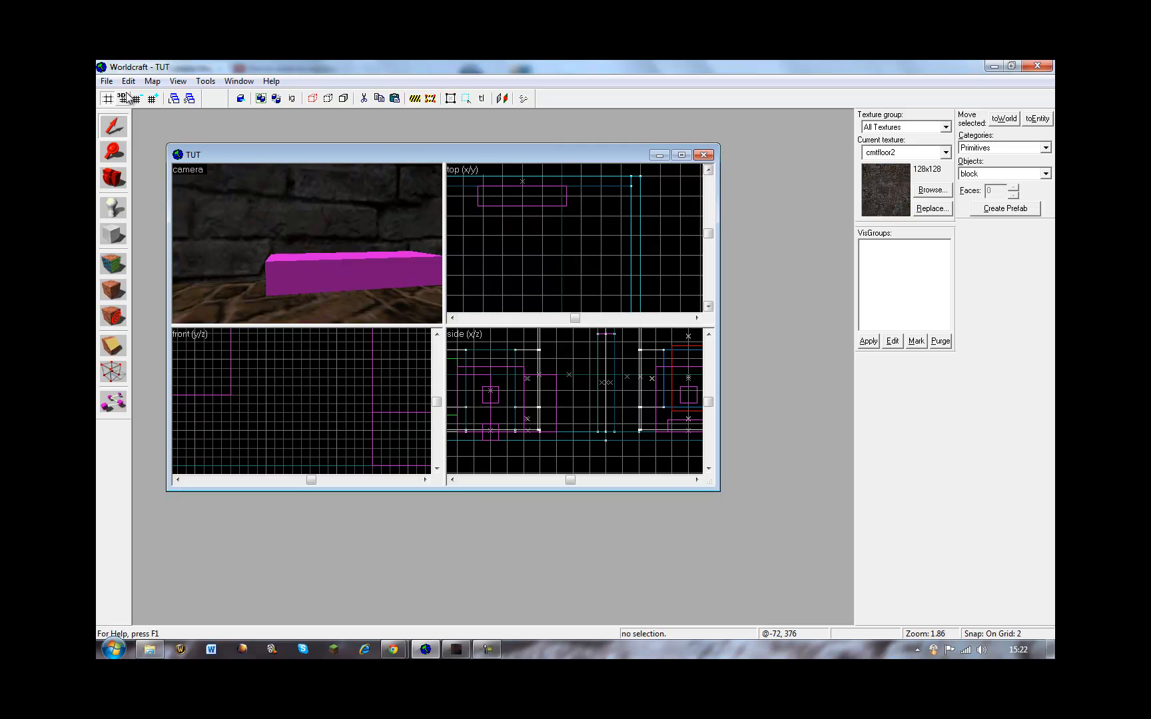
Step: Compile the TUT map with the mystery box included
left_click(107, 81)
left_click(129, 223)
key("Return")
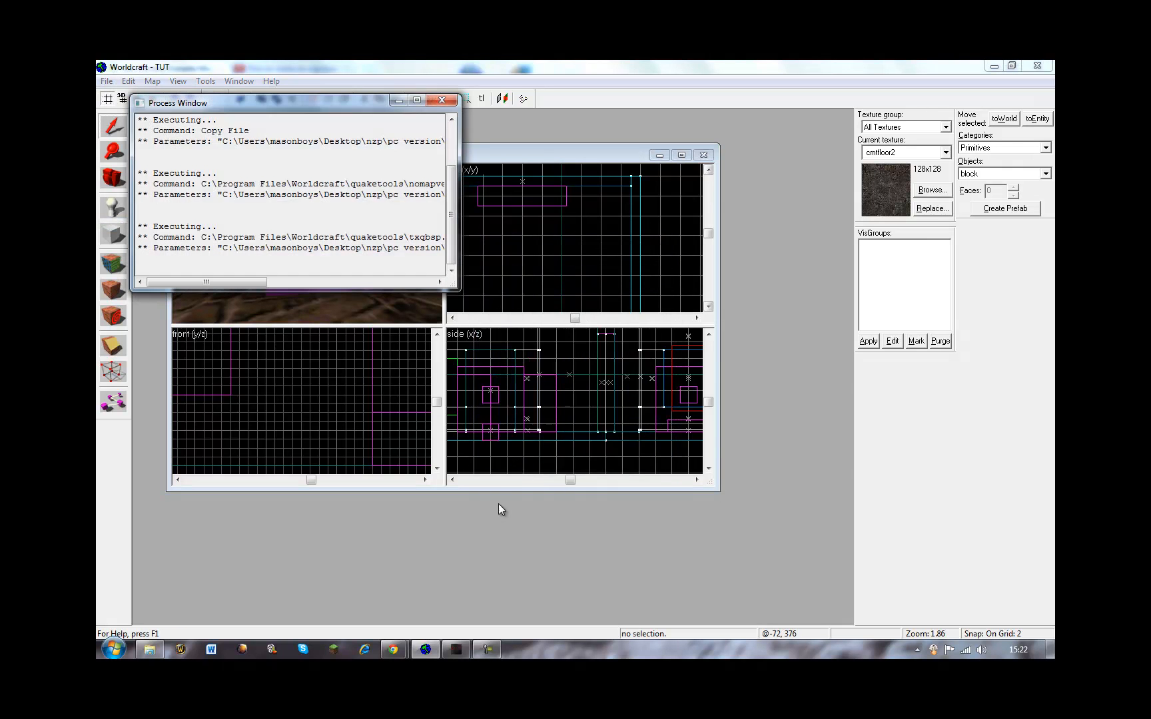
Step: Switch to Nazi Zombies Portable and restart the game to load the recompiled map
left_click(446, 656)
key("Up")
key("Up")
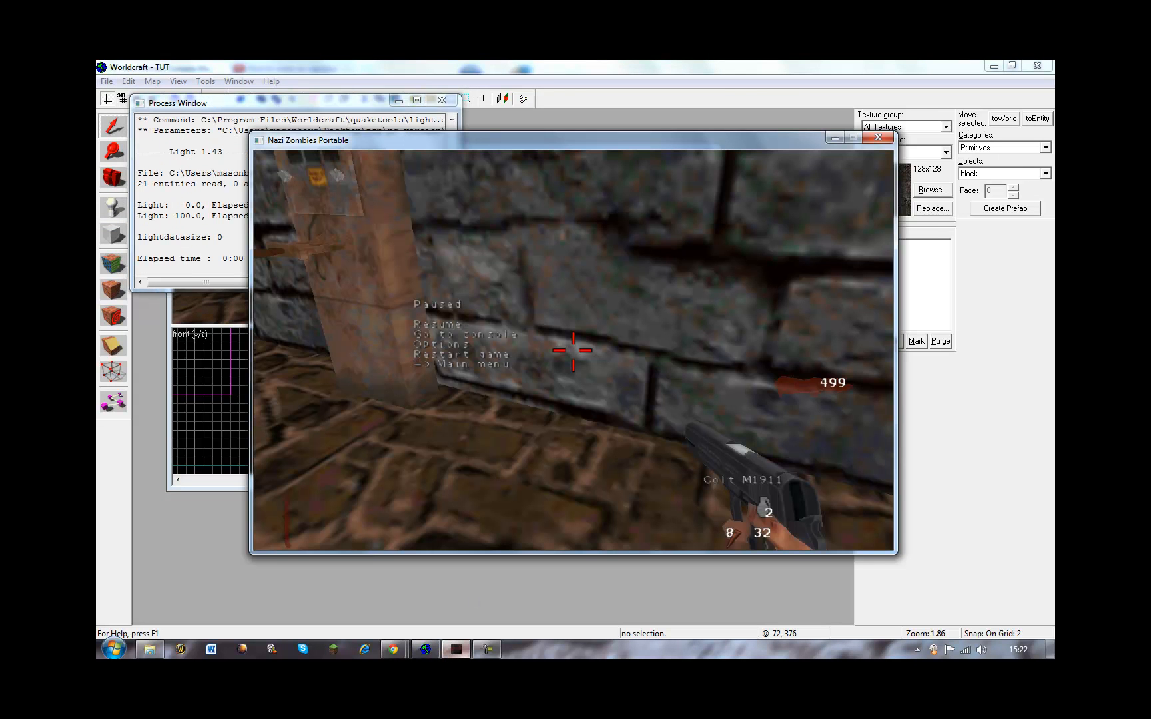
key("Return")
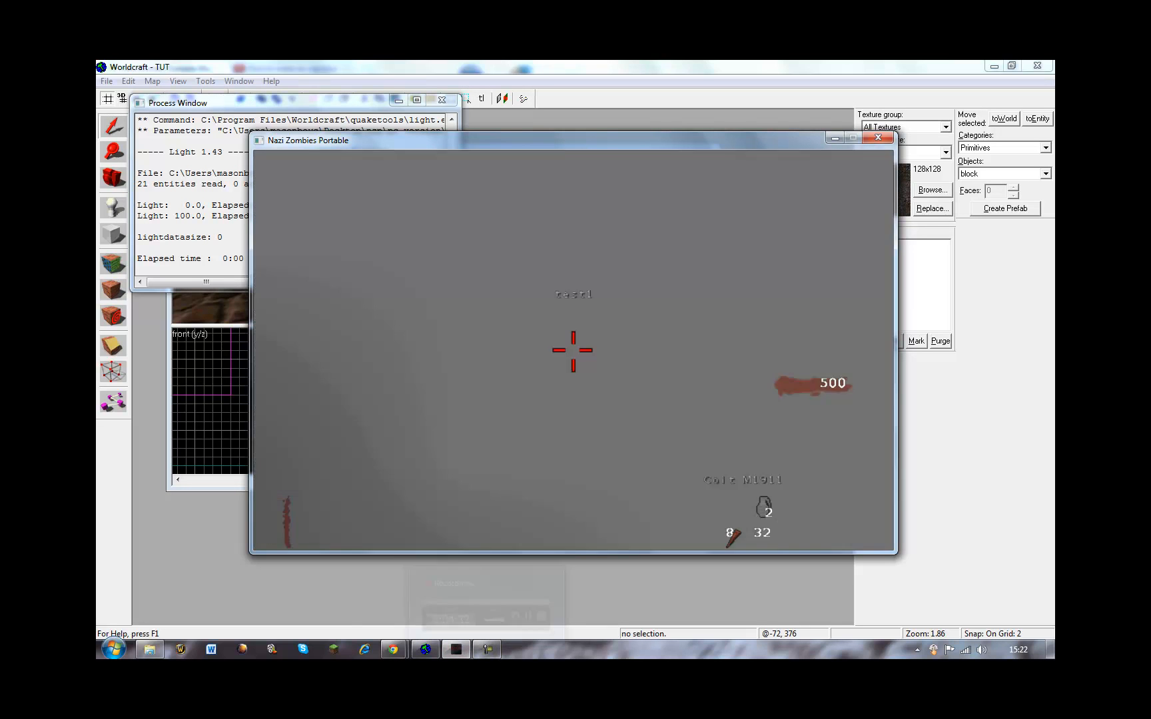
Step: Walk up to the door in the game and open it for 1 point
key("w")
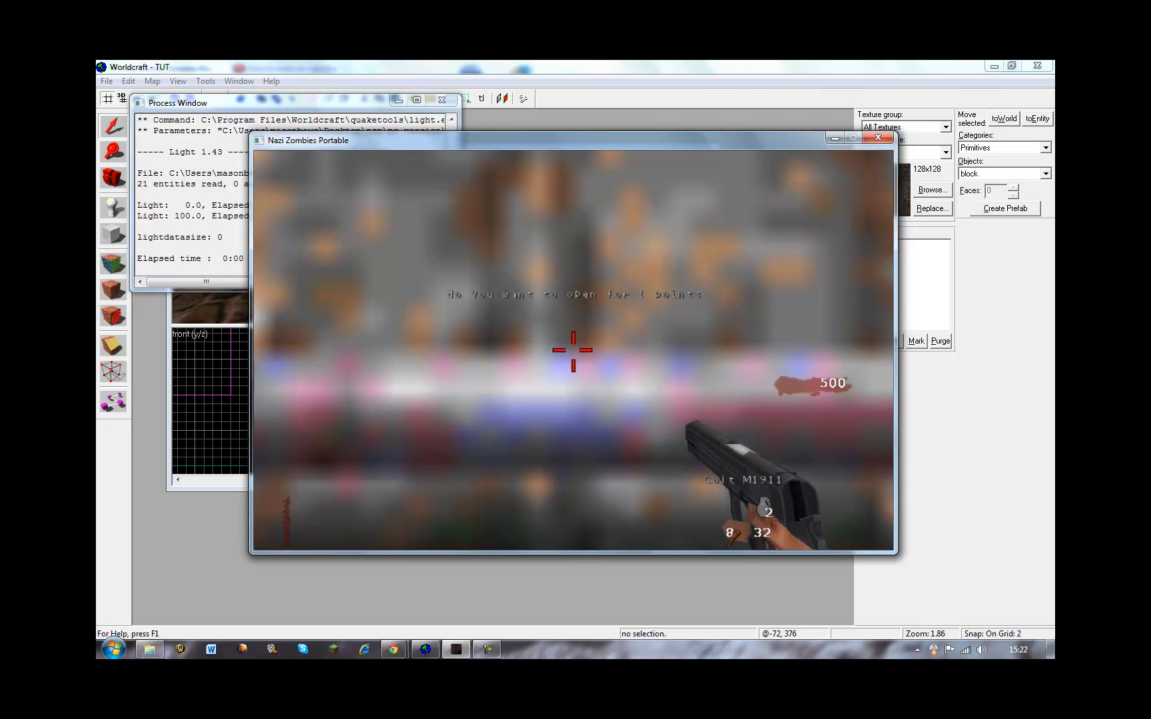
key("e")
key("w")
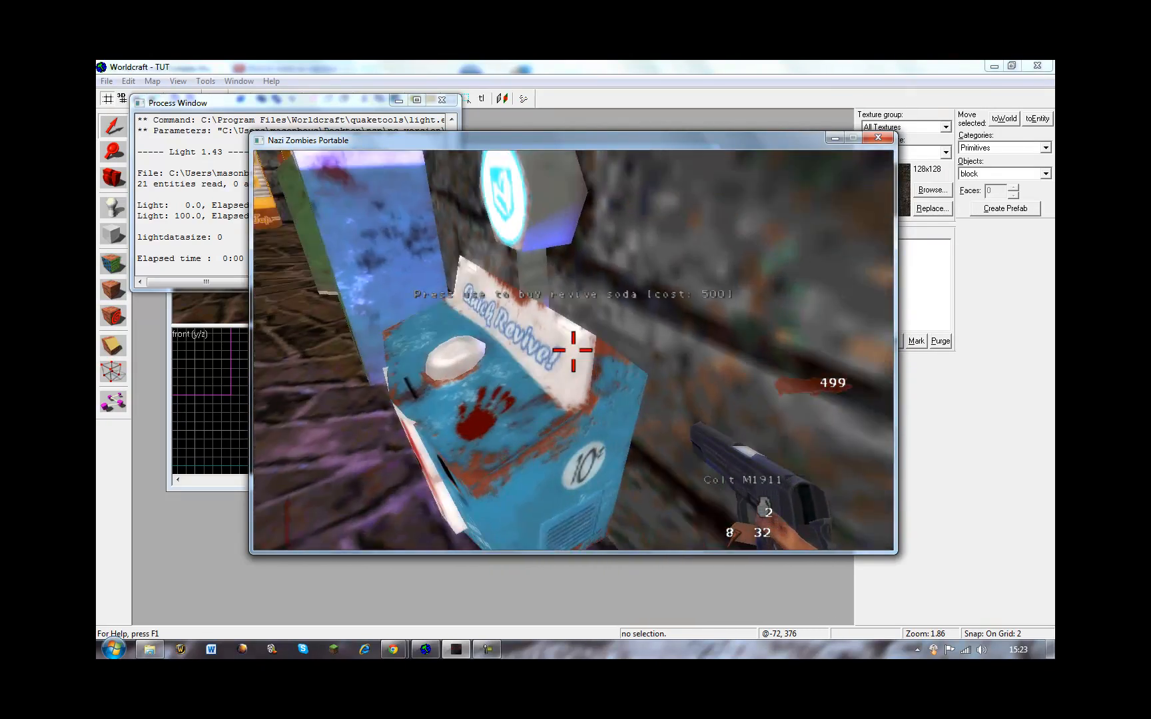
Step: Walk along the perk machines in the game and examine the use prompt at each one
key("w")
key("w")
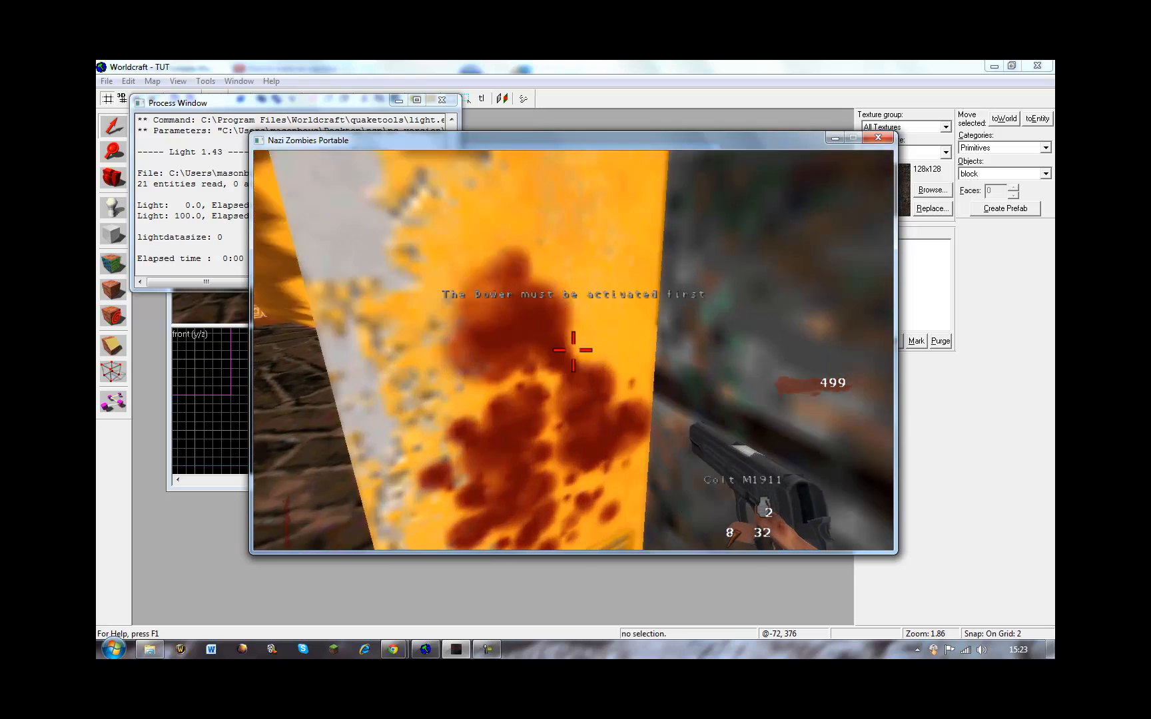
key("w")
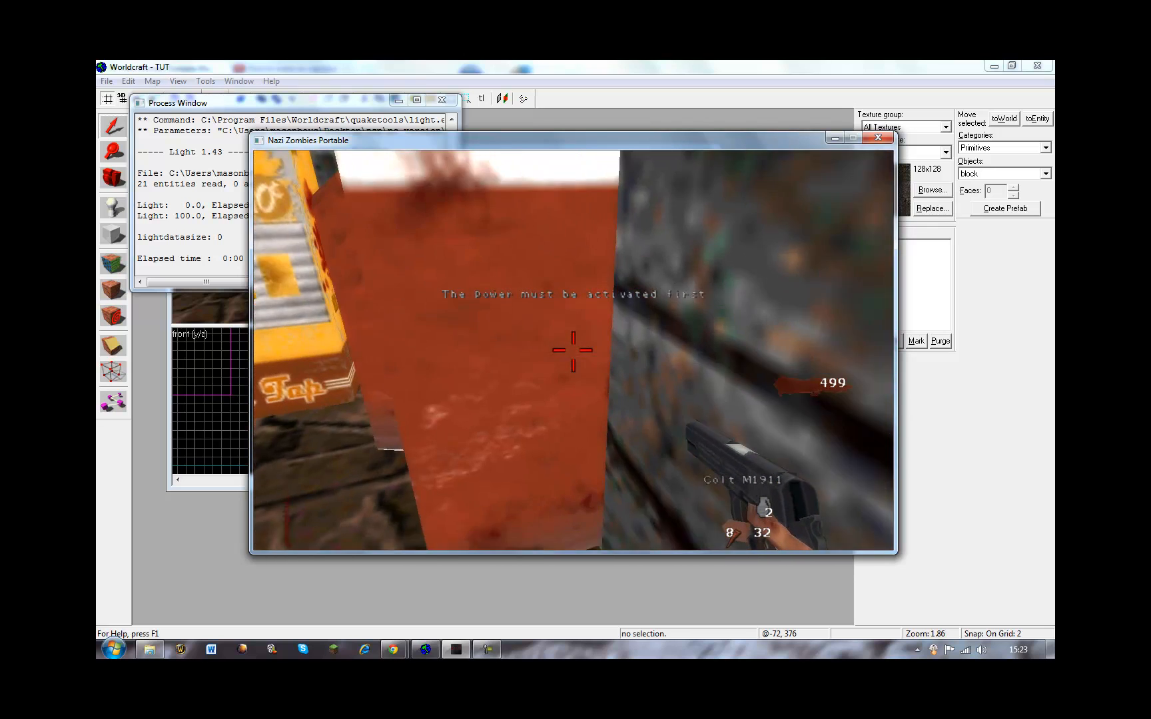
key("w")
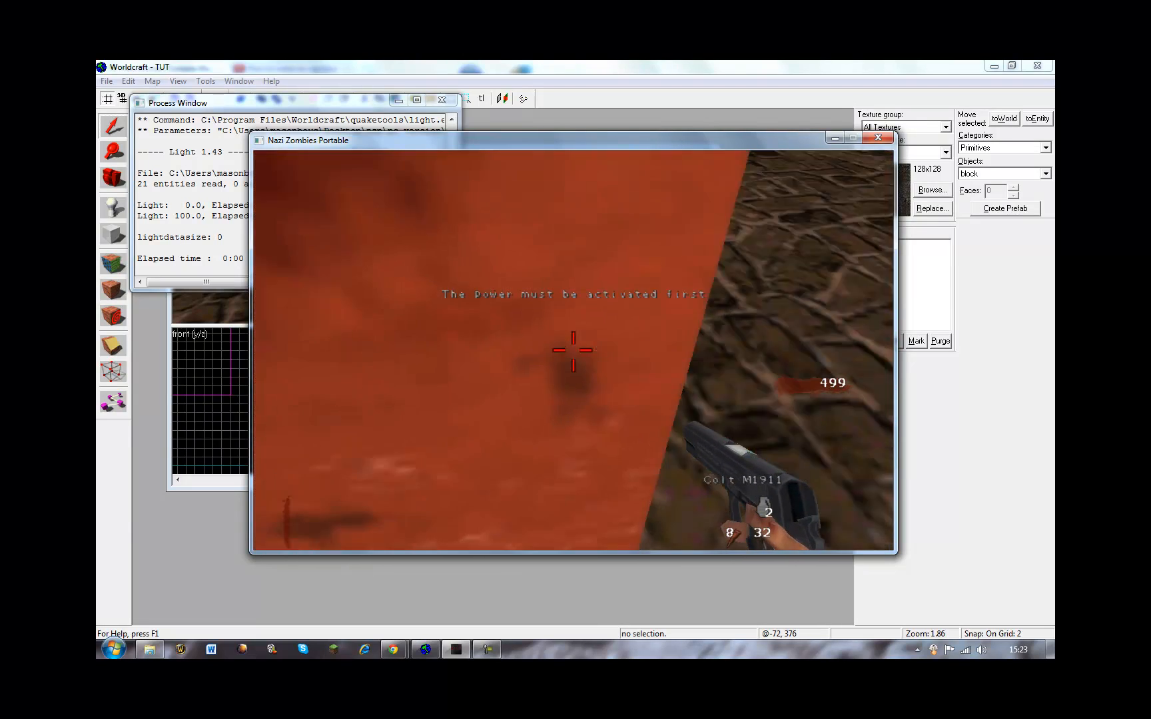
key("w")
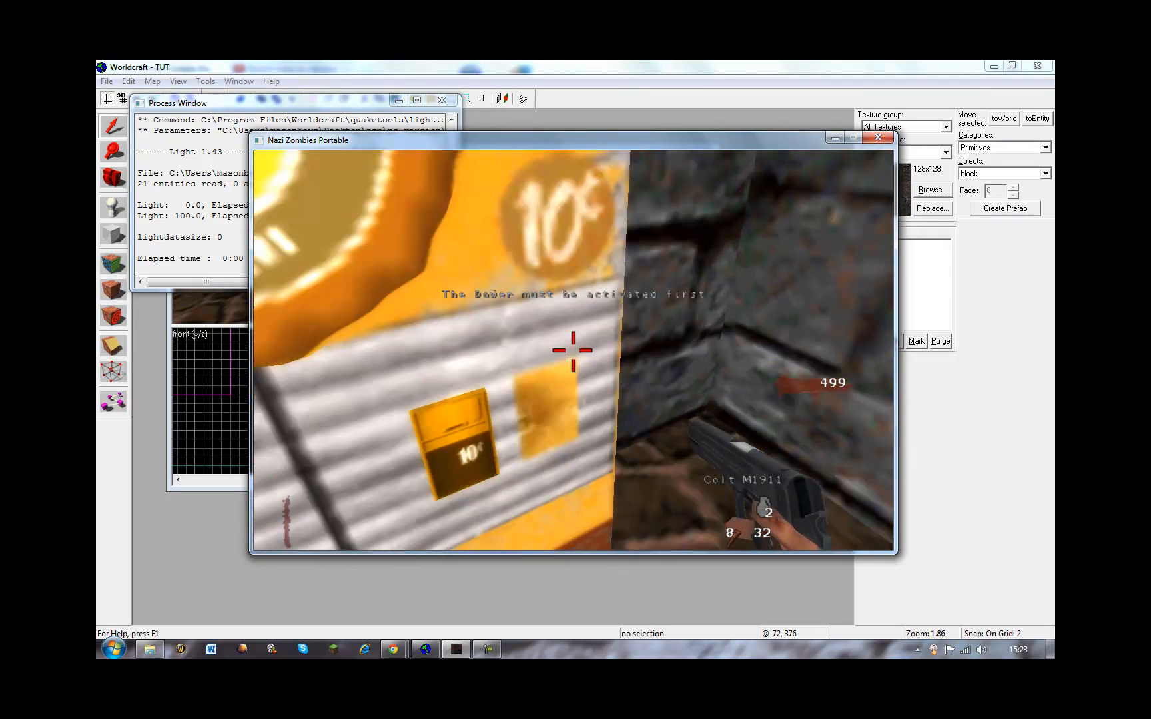
key("w")
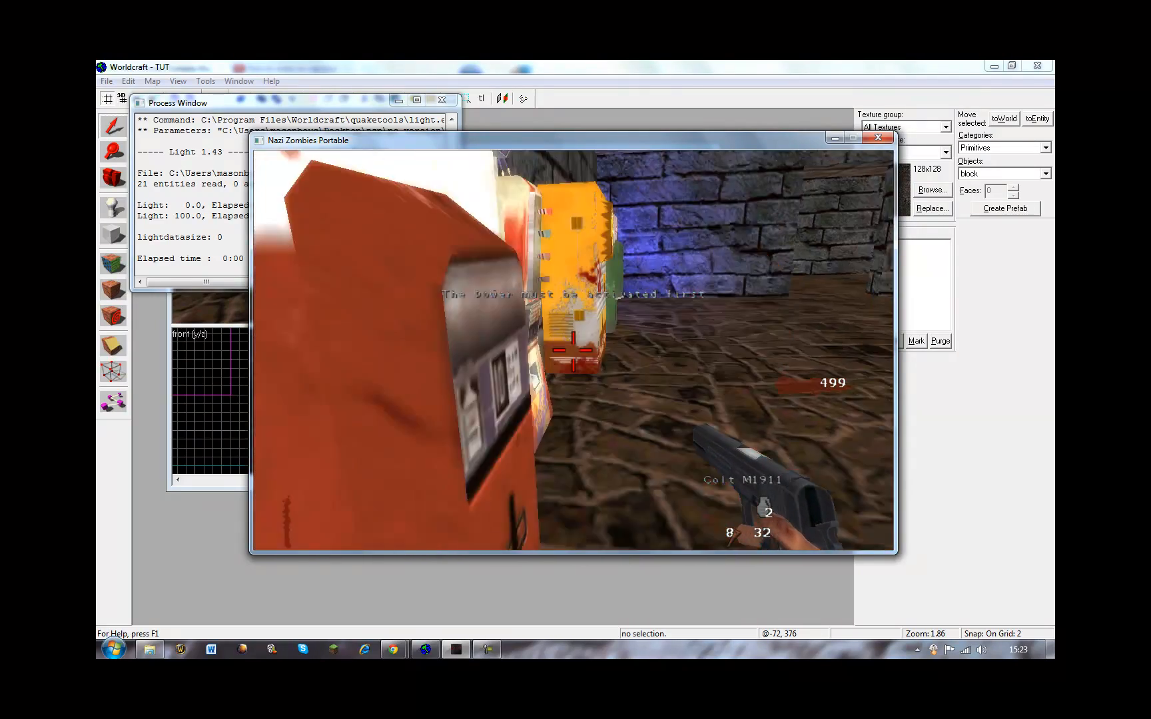
Step: Pause the game, return to Worldcraft, close the compile output window and maximize the editor
key("Escape")
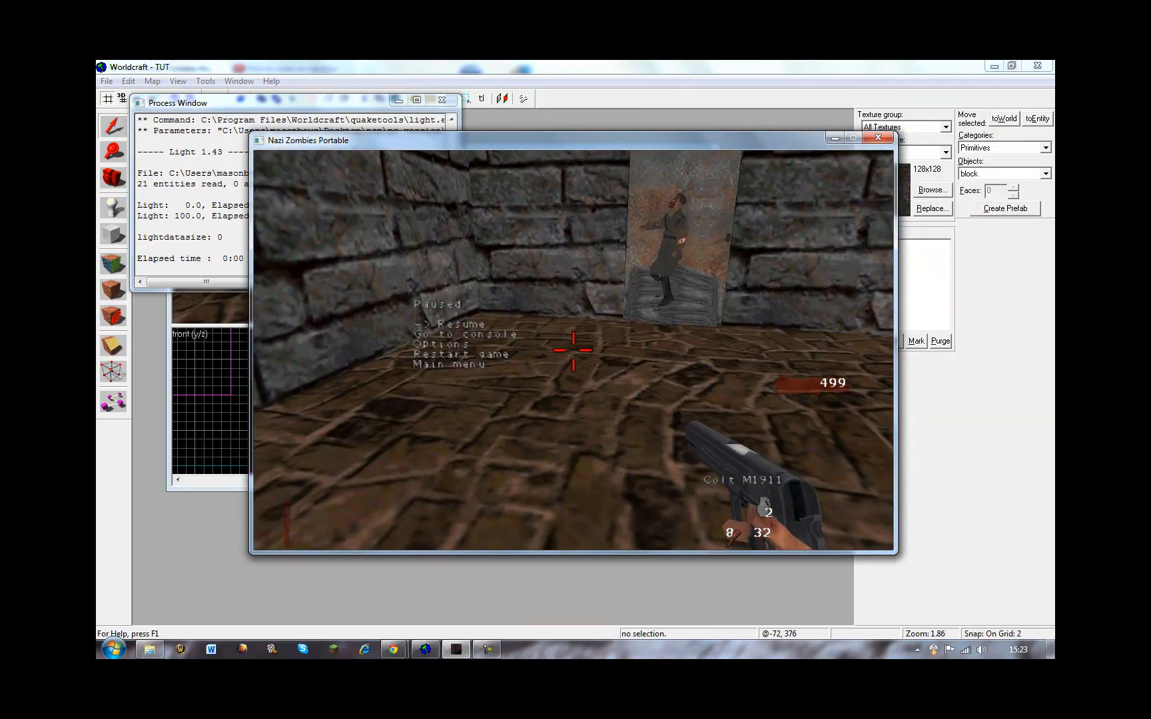
double_click(386, 68)
left_click(443, 99)
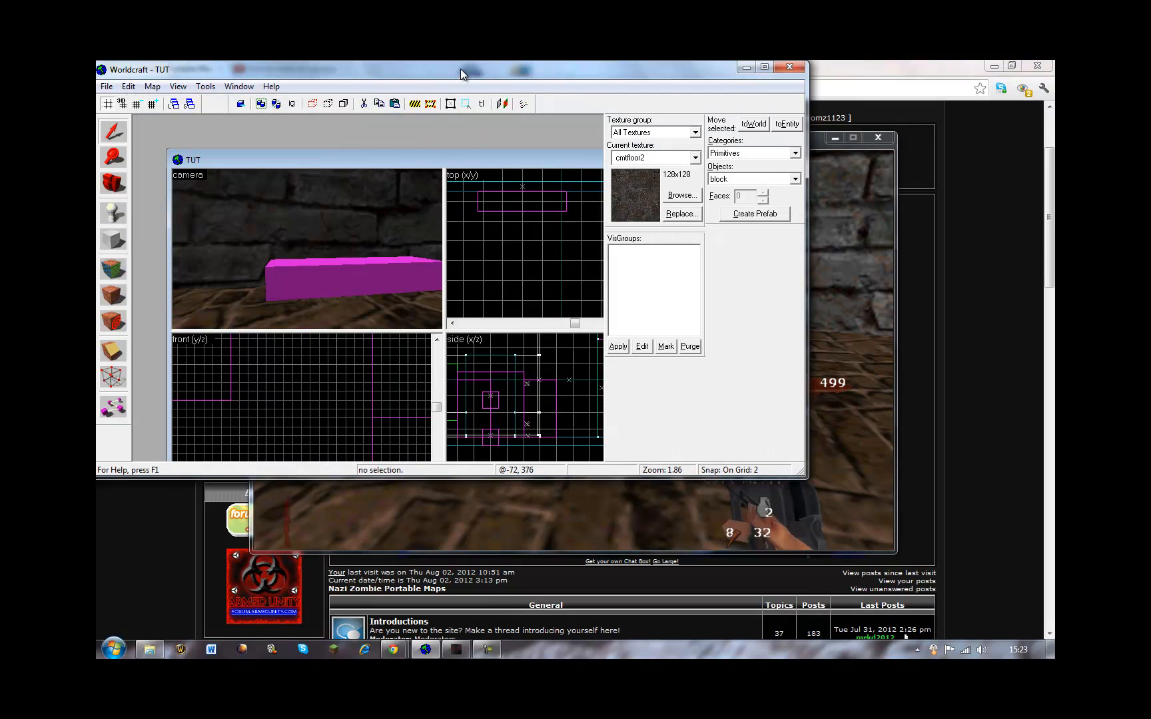
double_click(461, 69)
Step: Place an item_pap entity beside the room's side wall in the top view
left_click(114, 208)
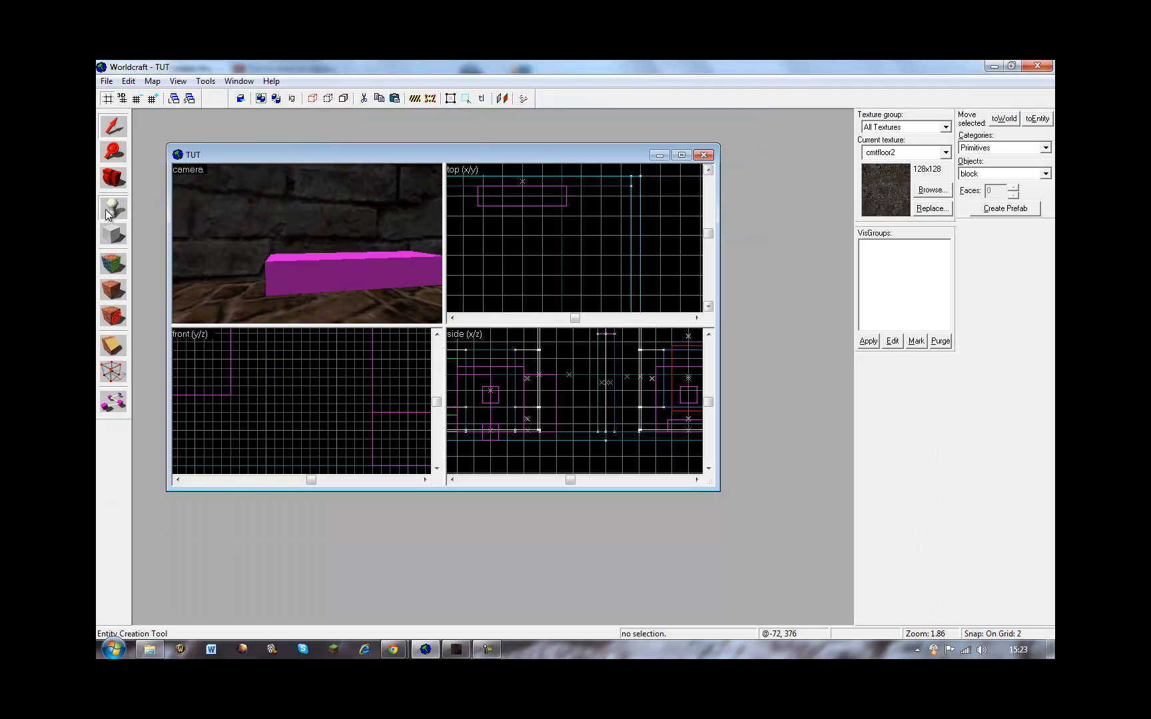
left_click(1030, 175)
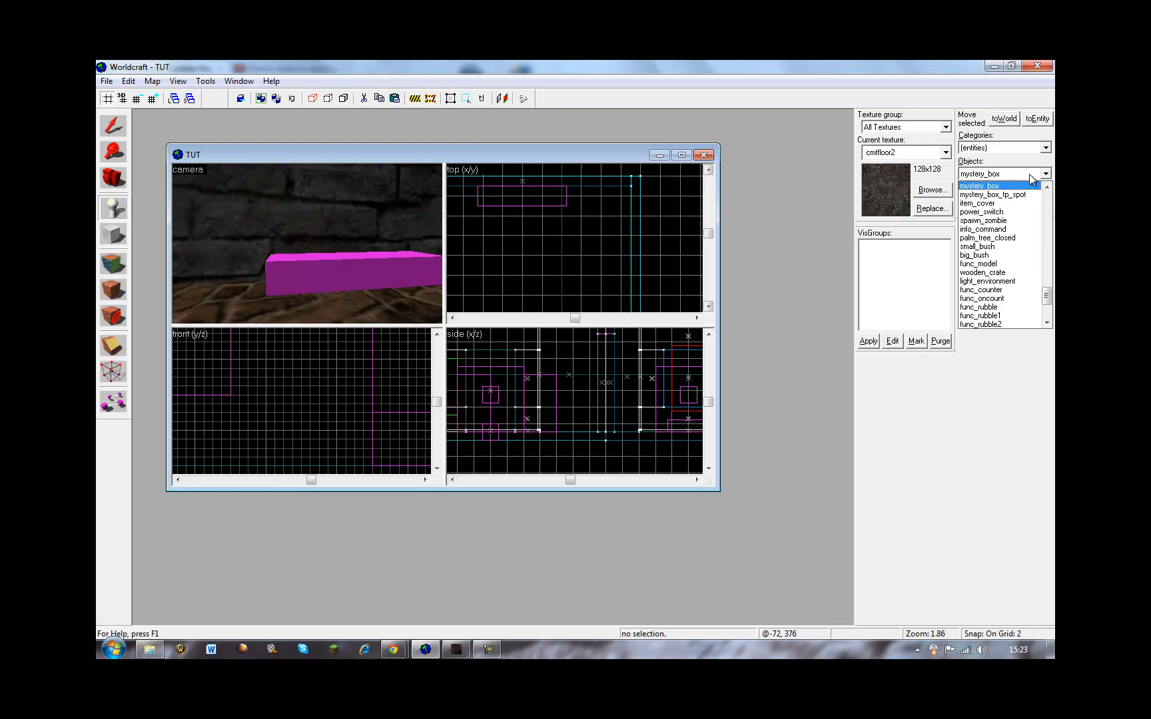
left_click(1030, 179)
scroll(1030, 178, "down", 2)
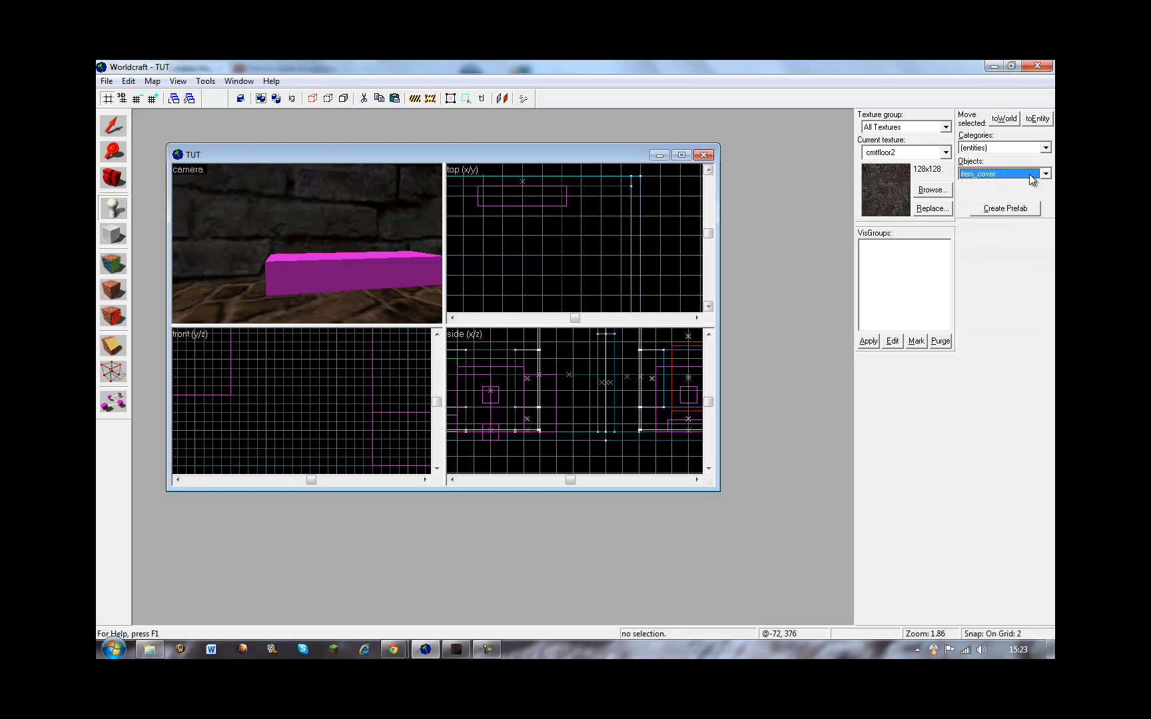
left_click(1046, 175)
left_click(1046, 188)
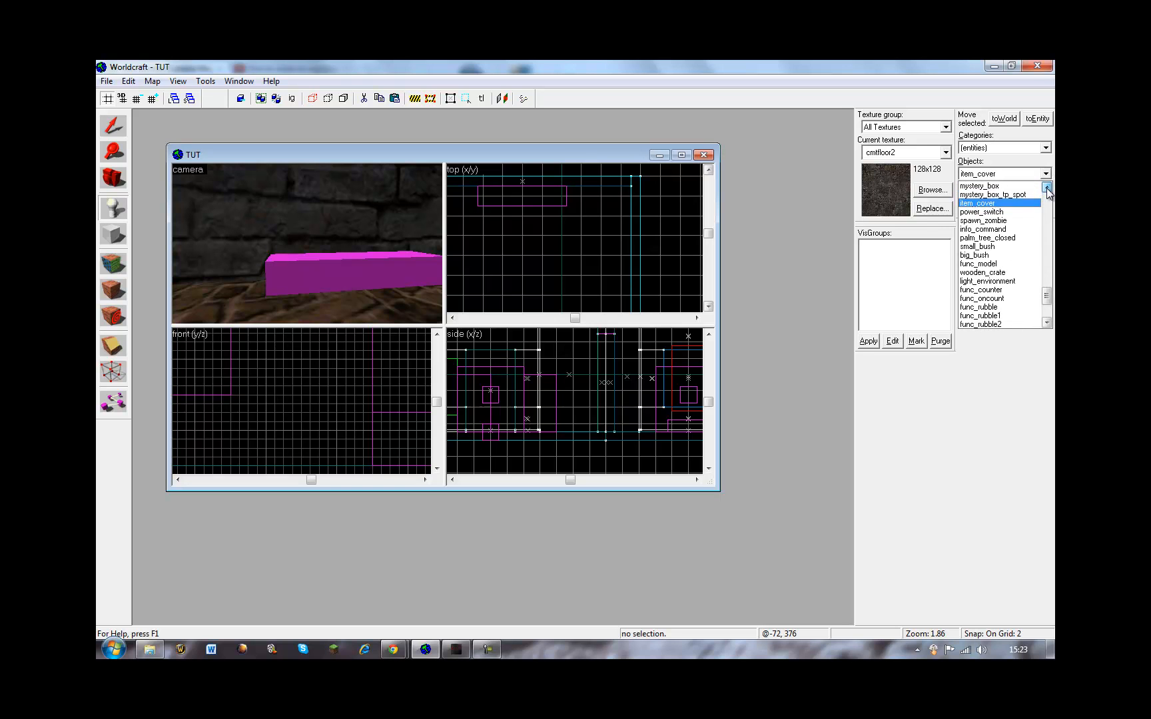
left_click(986, 257)
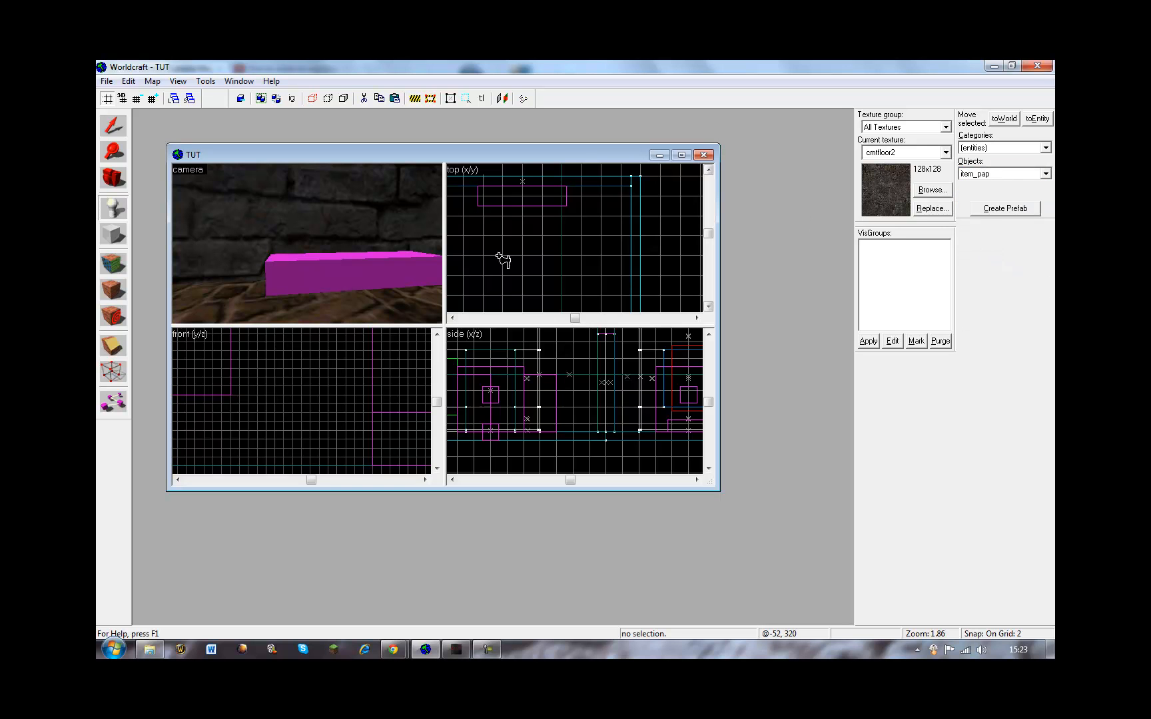
scroll(475, 282, "down", 8)
scroll(558, 260, "up", 13)
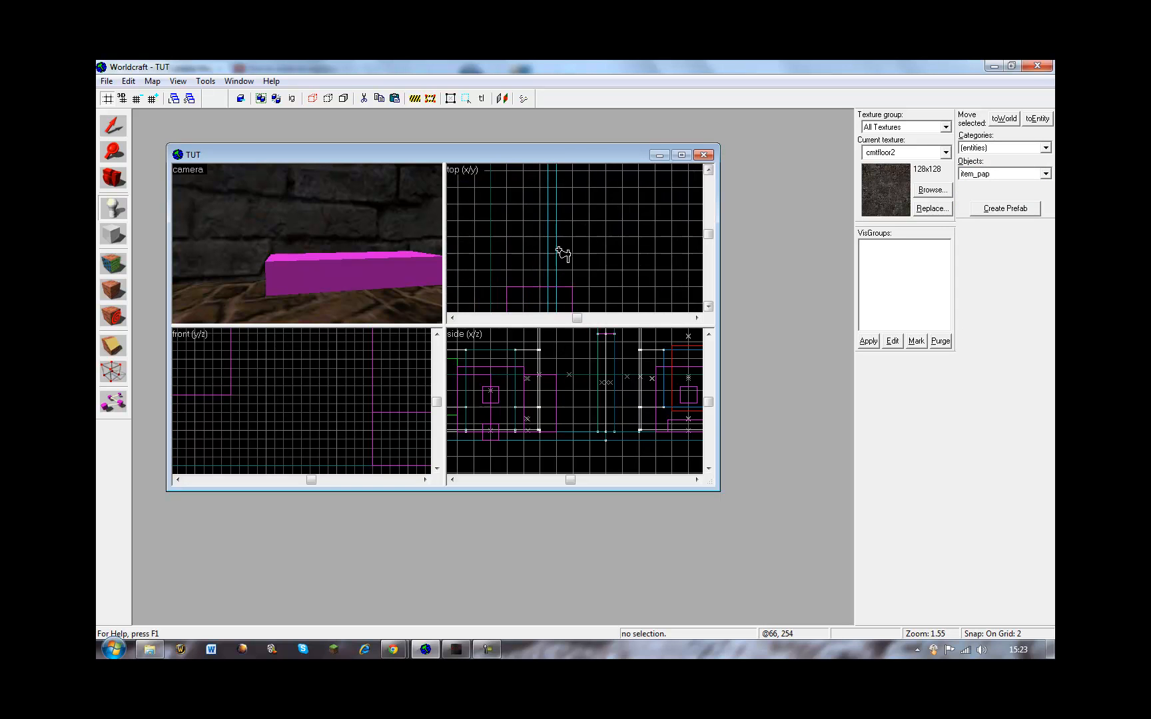
left_click(550, 251)
scroll(526, 419, "down", 9)
scroll(596, 421, "up", 6)
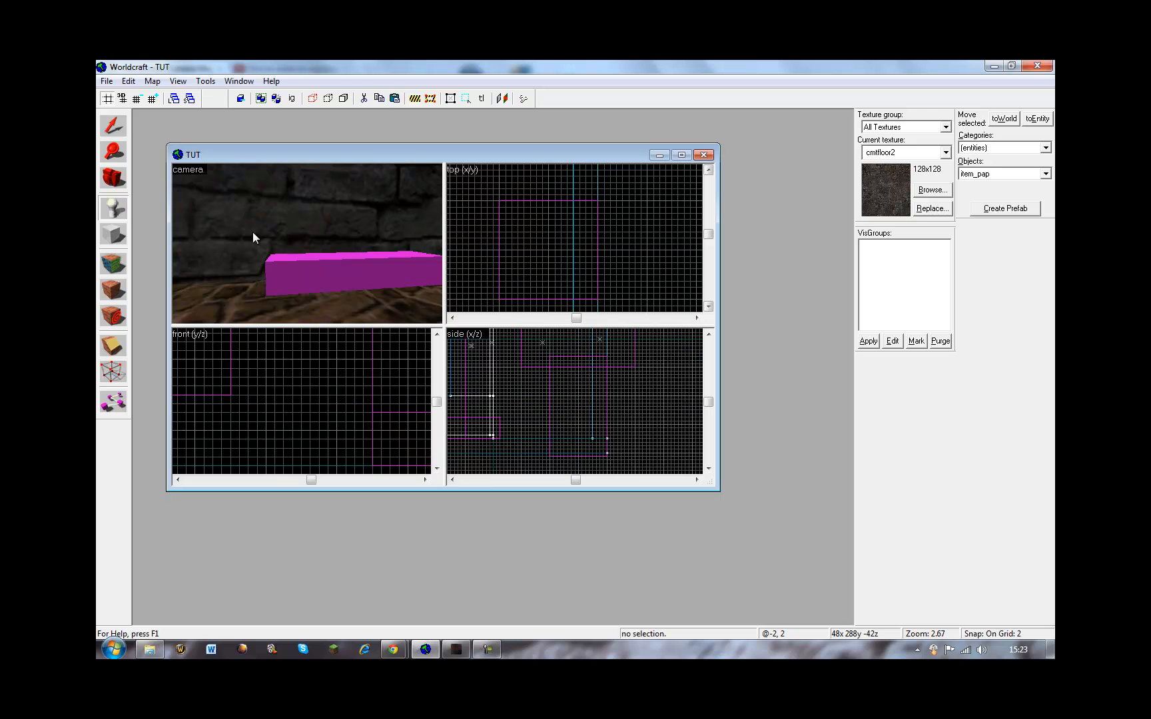
Step: Select the item_pap entity and move it down to floor level and inward until it sits flush against the wall
left_click(114, 125)
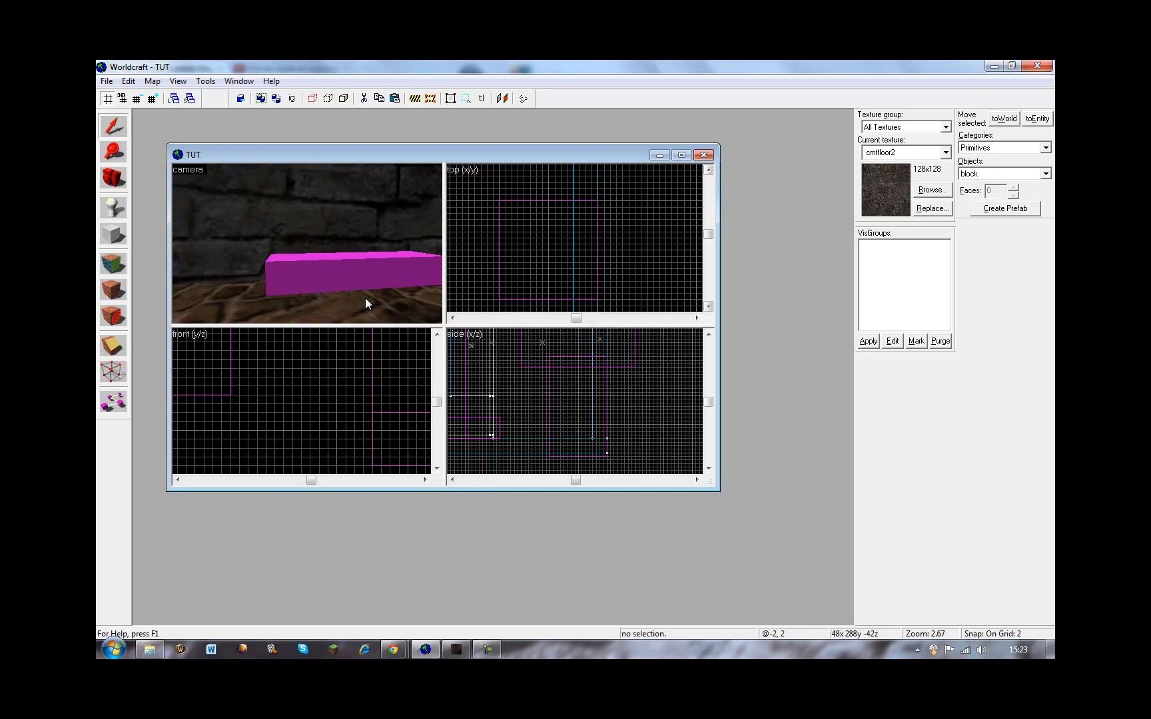
left_click(550, 398)
left_click_drag(577, 412, 571, 438)
left_click(708, 468)
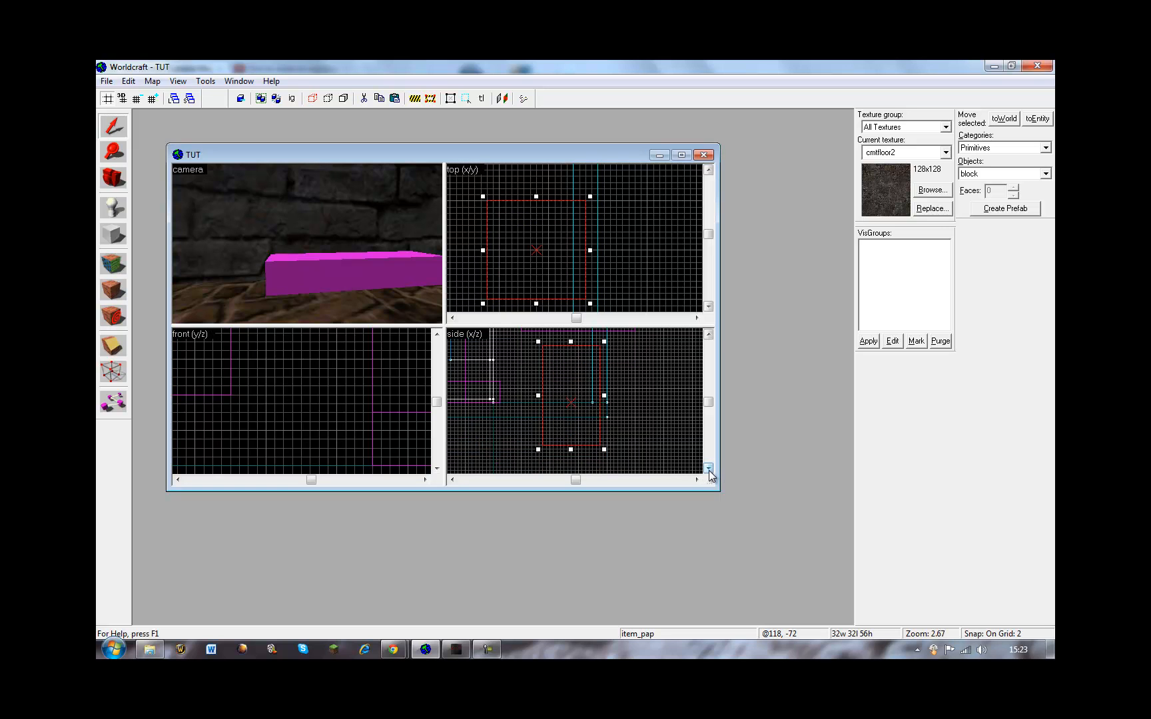
left_click_drag(534, 249, 523, 248)
Step: Enter a new angle in the item_pap entity's object properties and deselect the entity
right_click(538, 257)
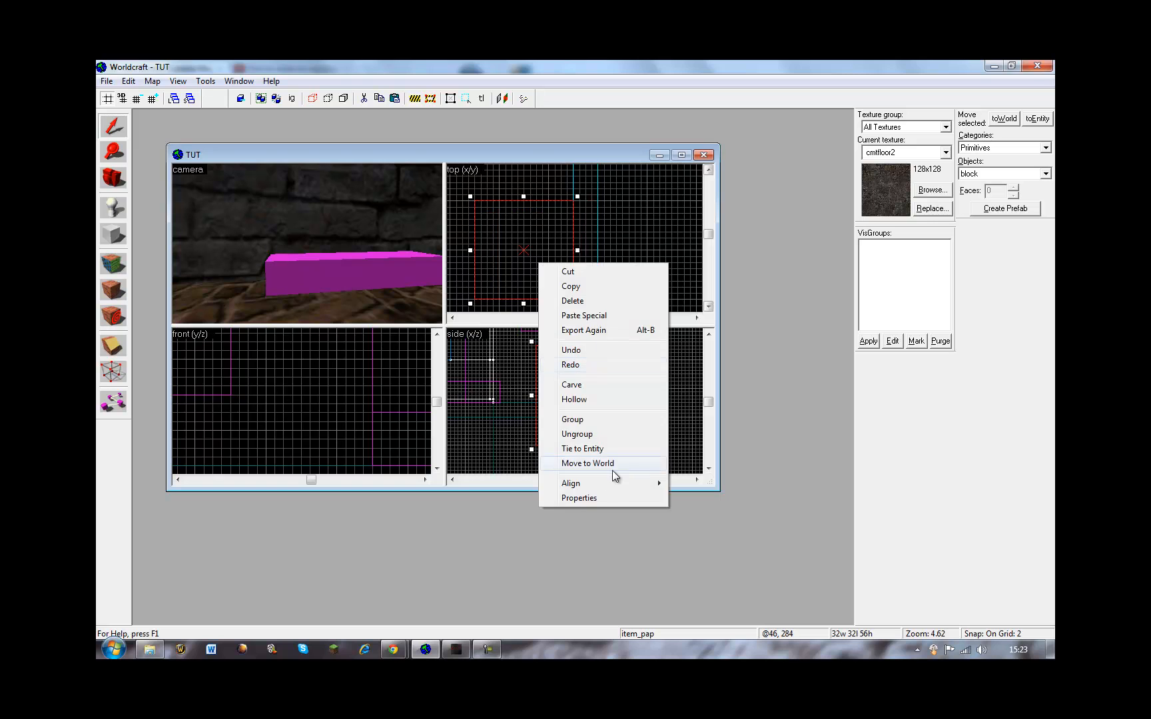
left_click(594, 503)
left_click(636, 333)
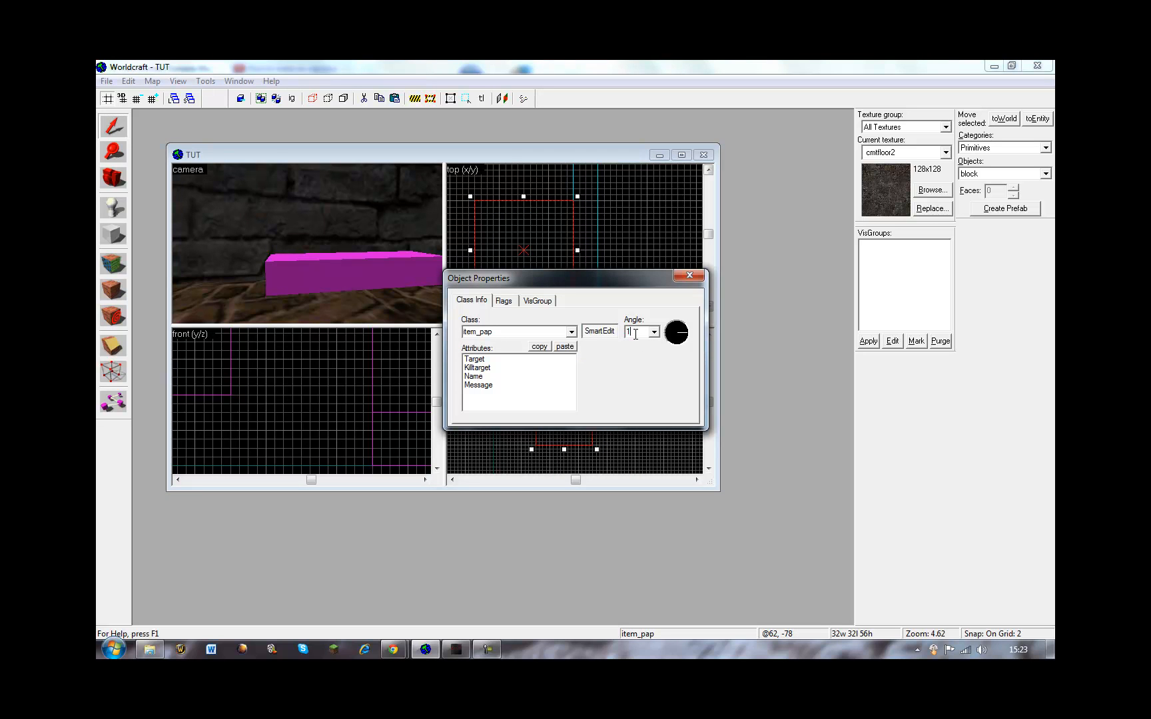
left_click(690, 275)
left_click(647, 221)
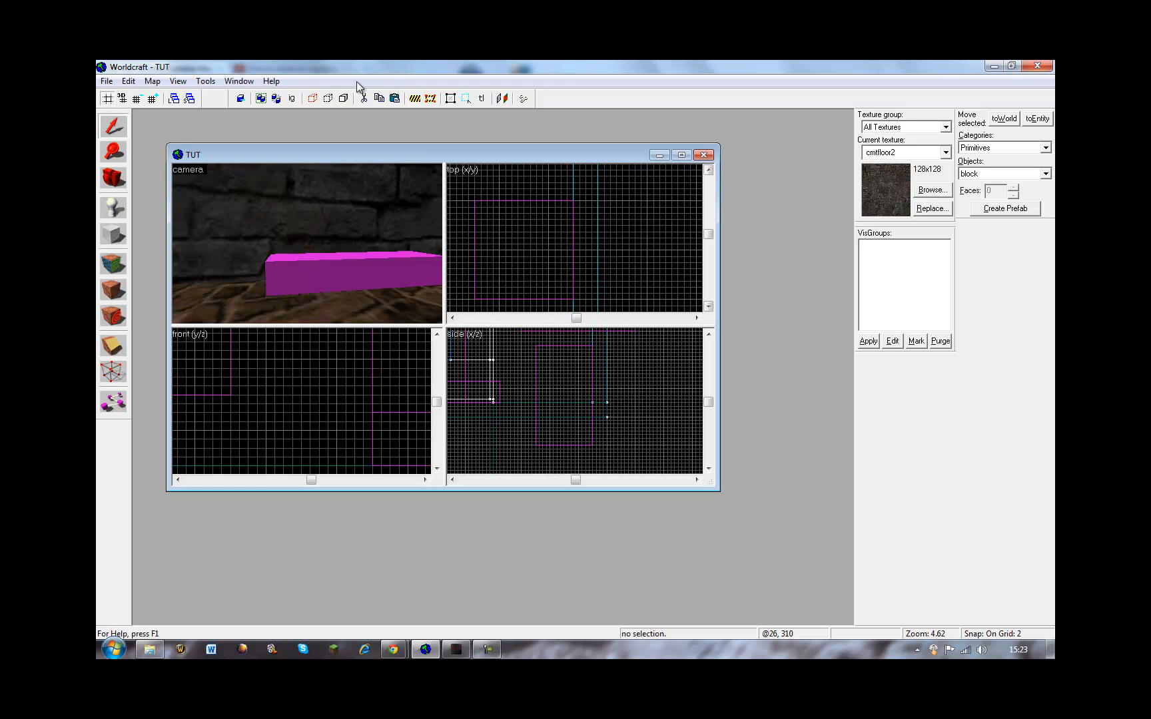
Step: Compile the TUT map with normal CSG, BSP, VIS and RAD passes without running the game
left_click(117, 78)
left_click(138, 225)
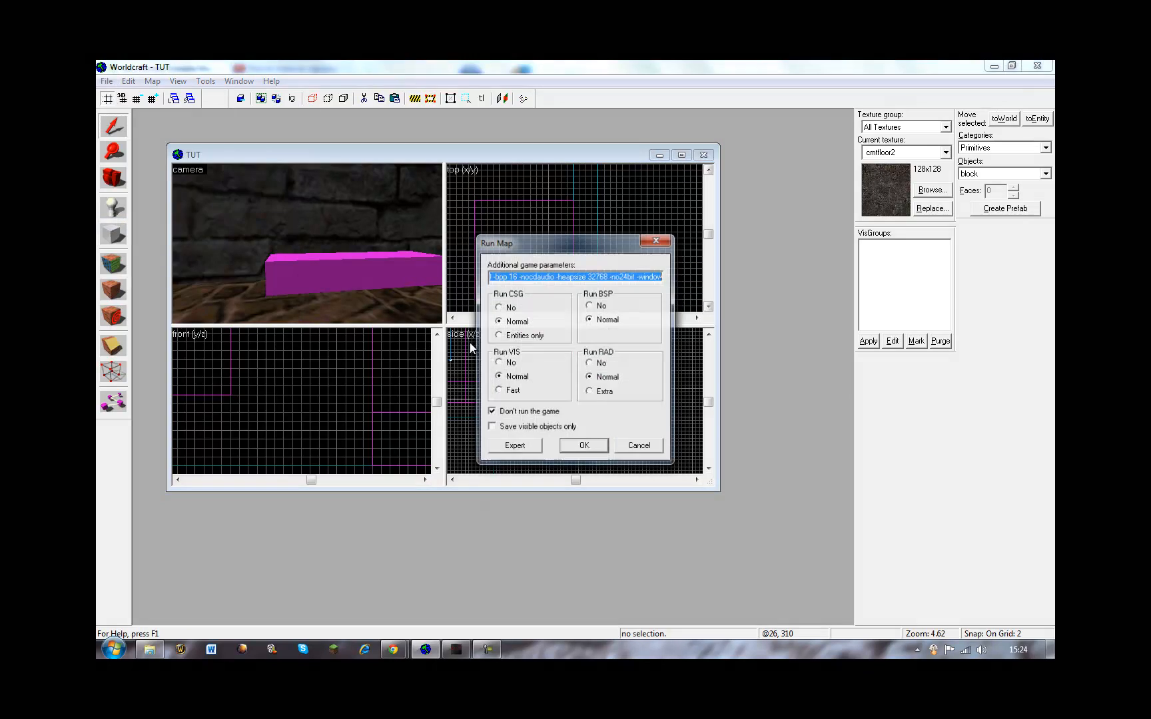
key("Return")
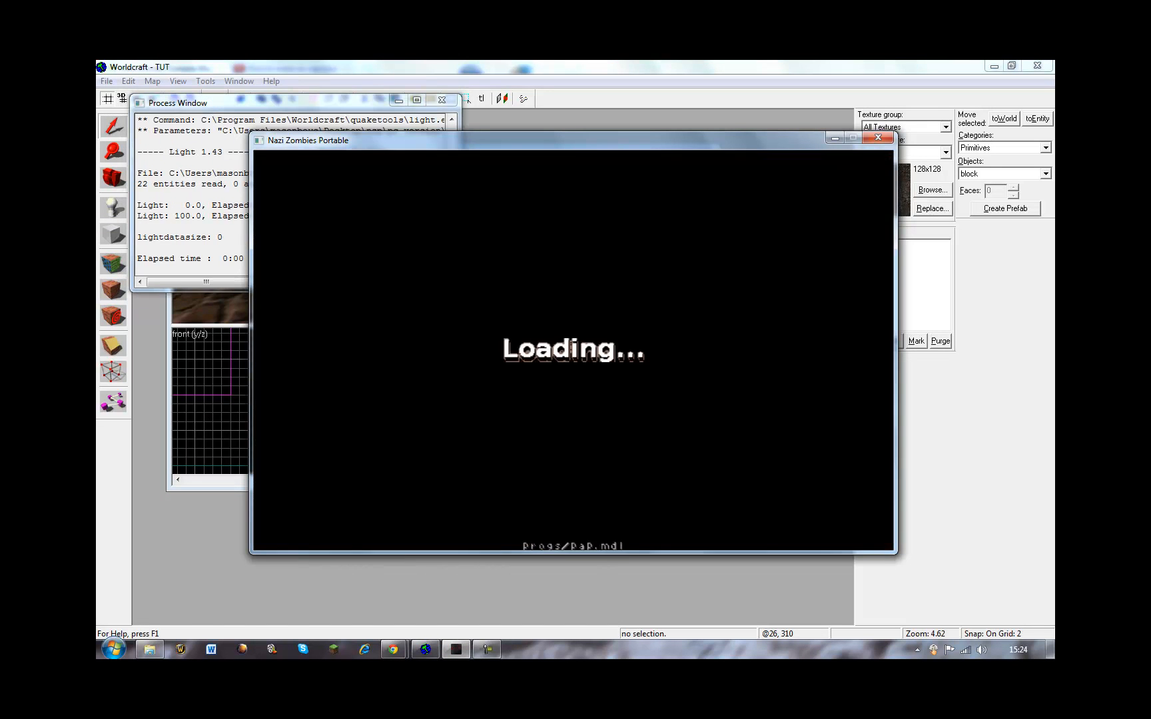
Step: Open the door in the restarted game and walk around the Pack-a-Punch machine and mystery box, examining their use prompts and collision
key("w")
key("w")
key("e")
key("w")
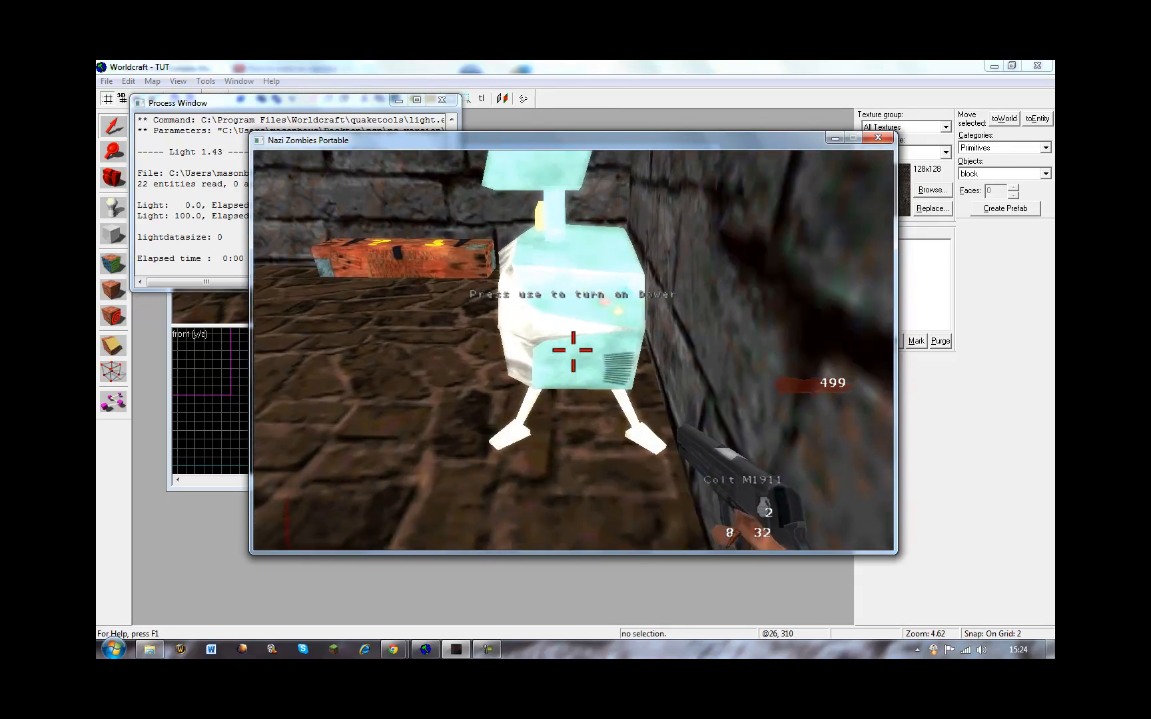
key("s")
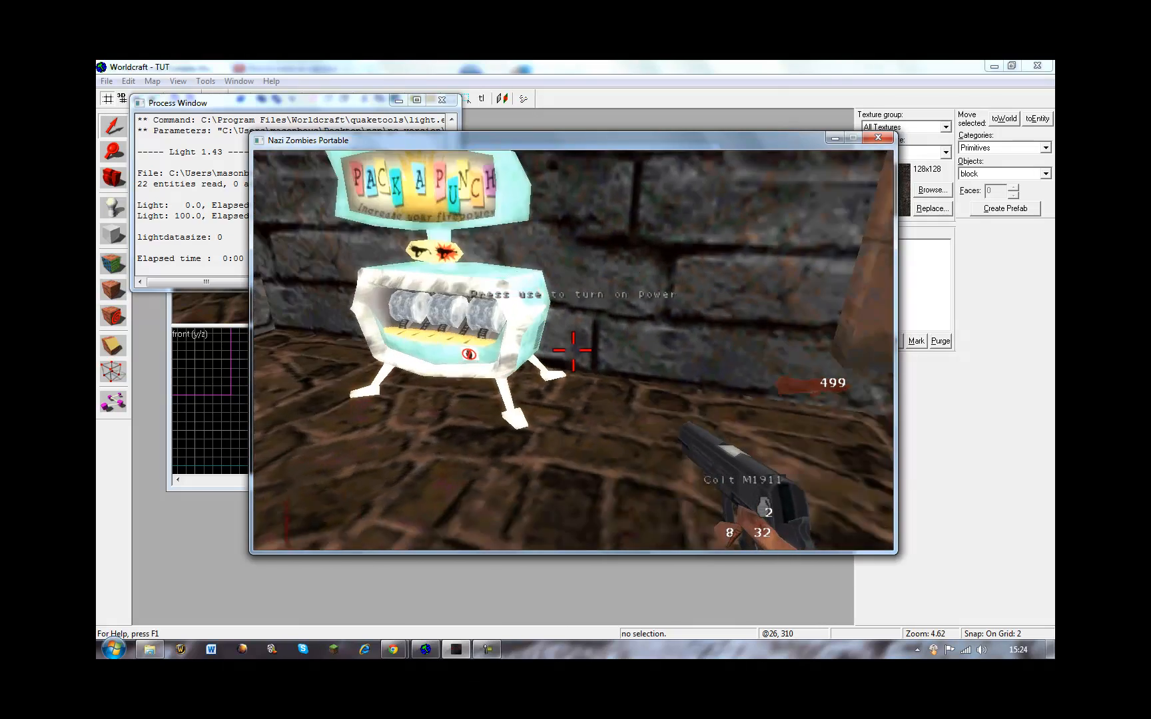
key("w")
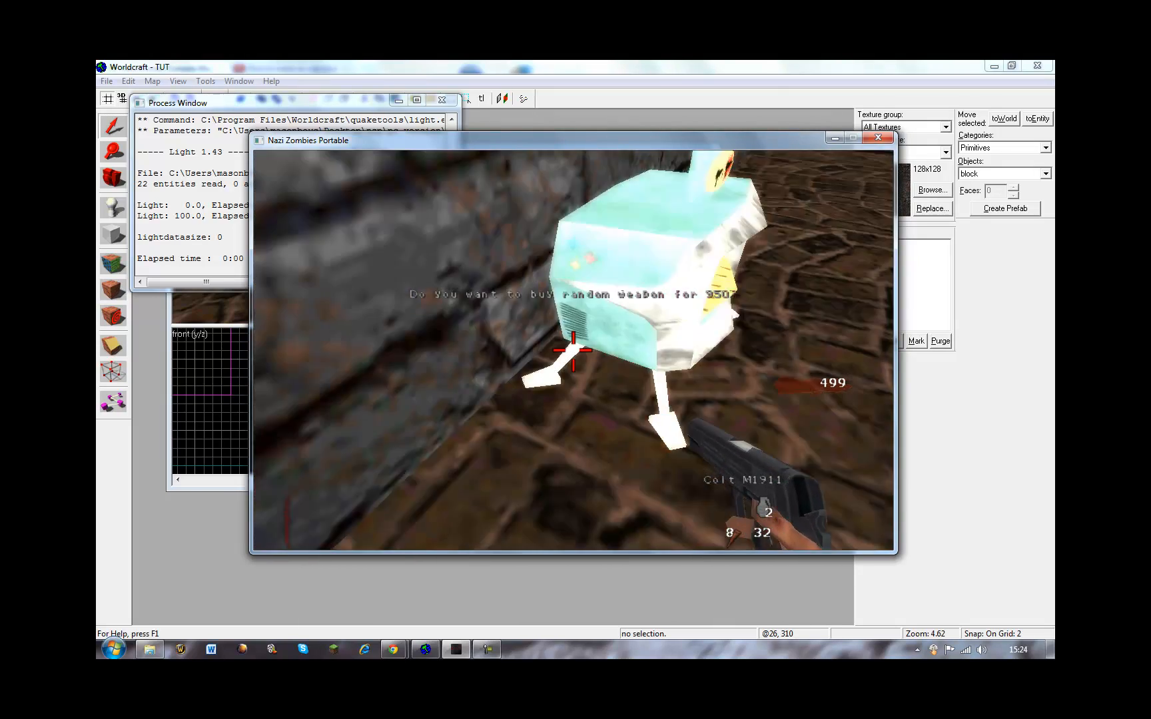
key("w")
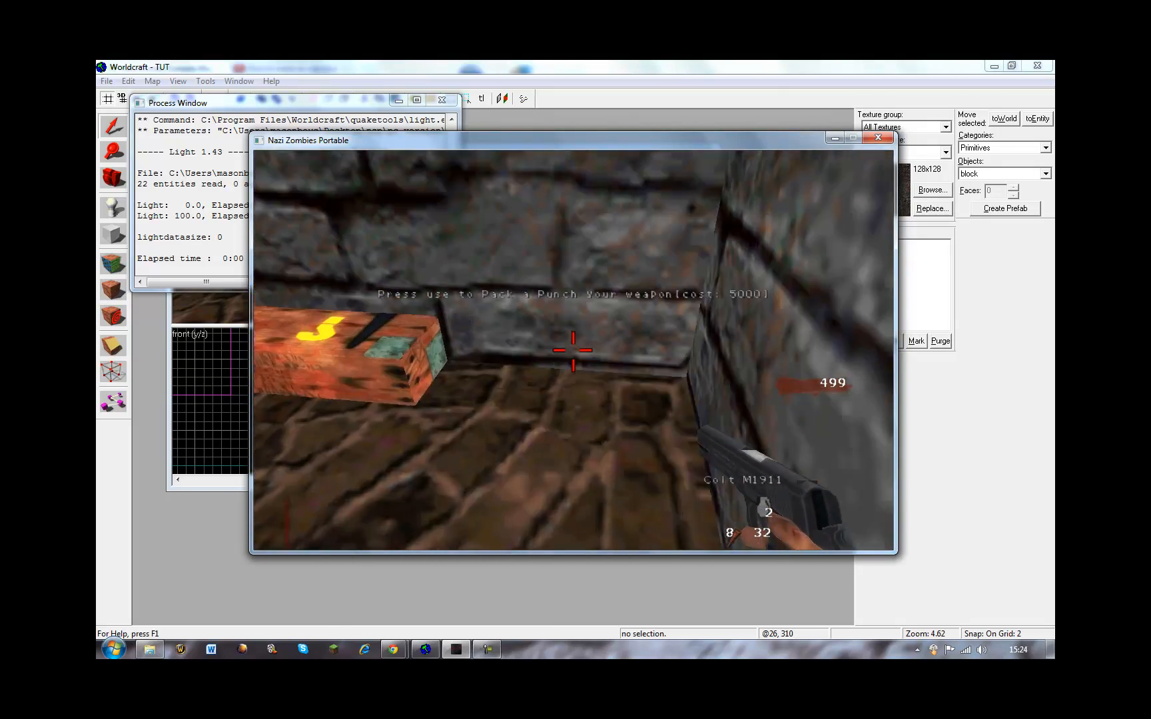
key("s")
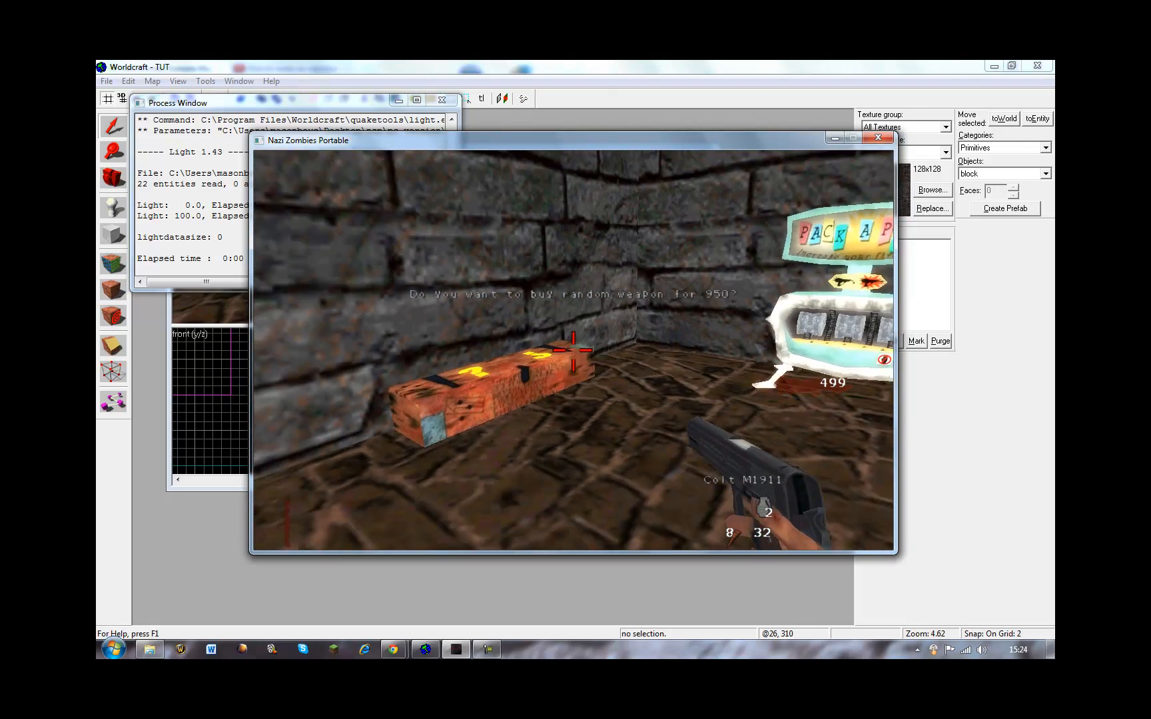
Step: Pause the game, switch back to Worldcraft and close the compile output window
key("Escape")
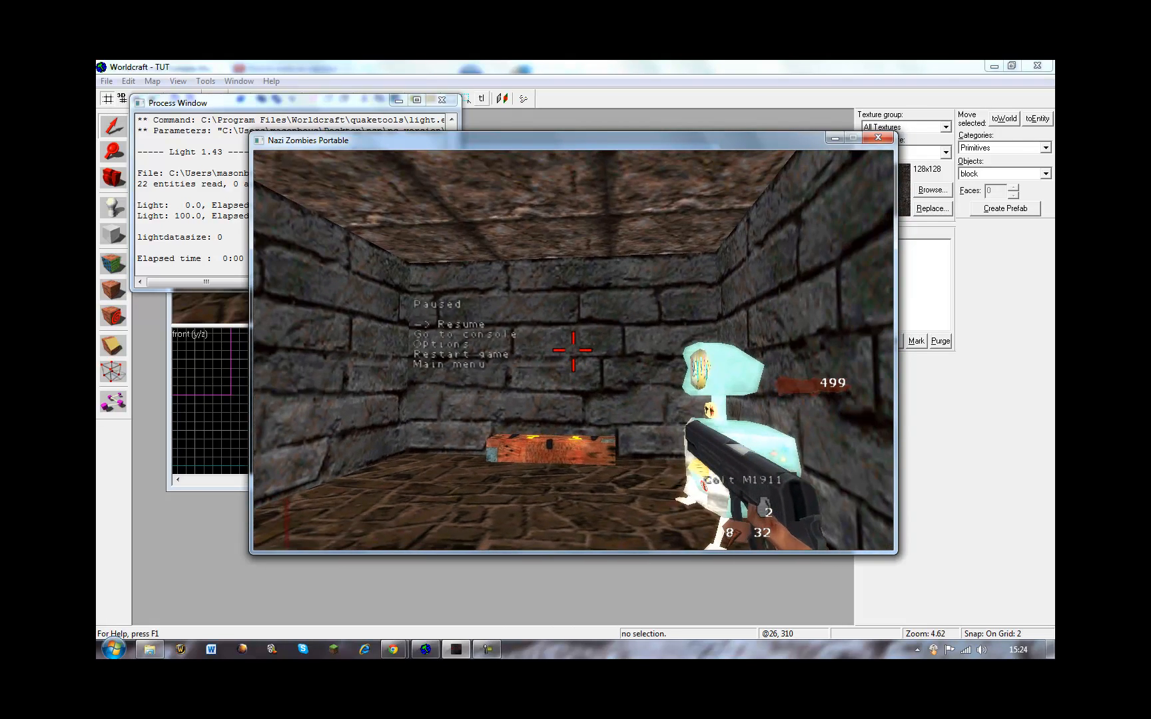
key("alt+Tab")
left_click(442, 101)
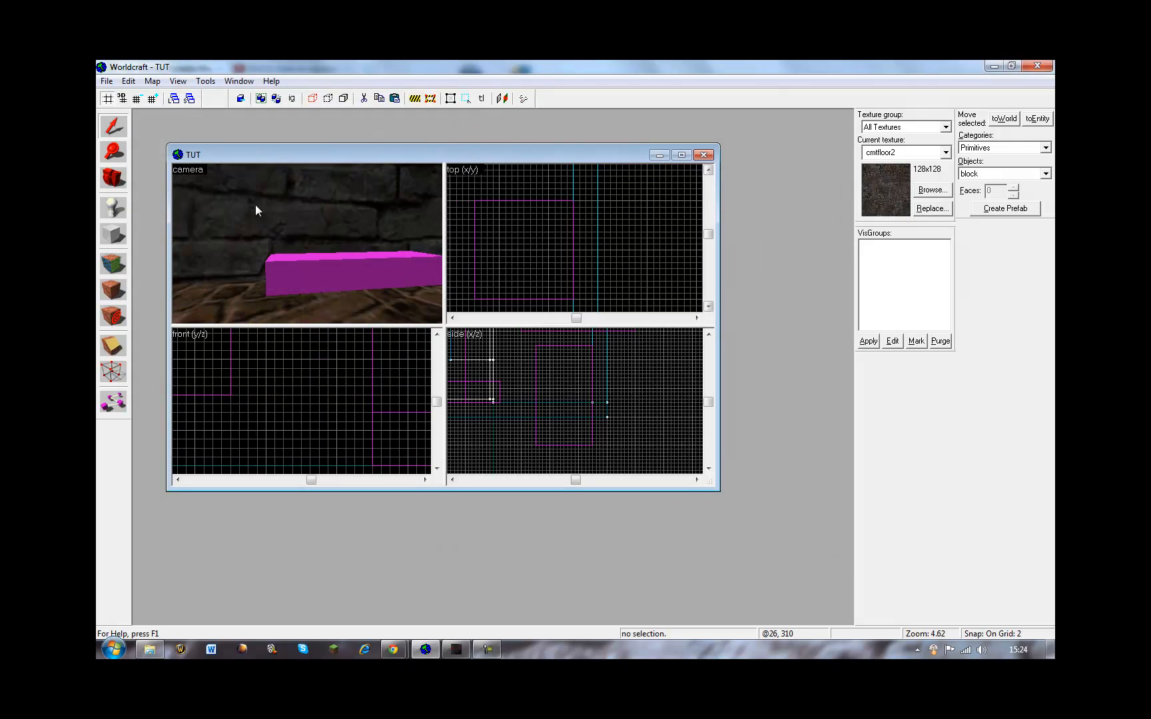
Step: Start the block tool and choose the 64x64 clip texture by filtering the textures for "clip"
left_click(113, 234)
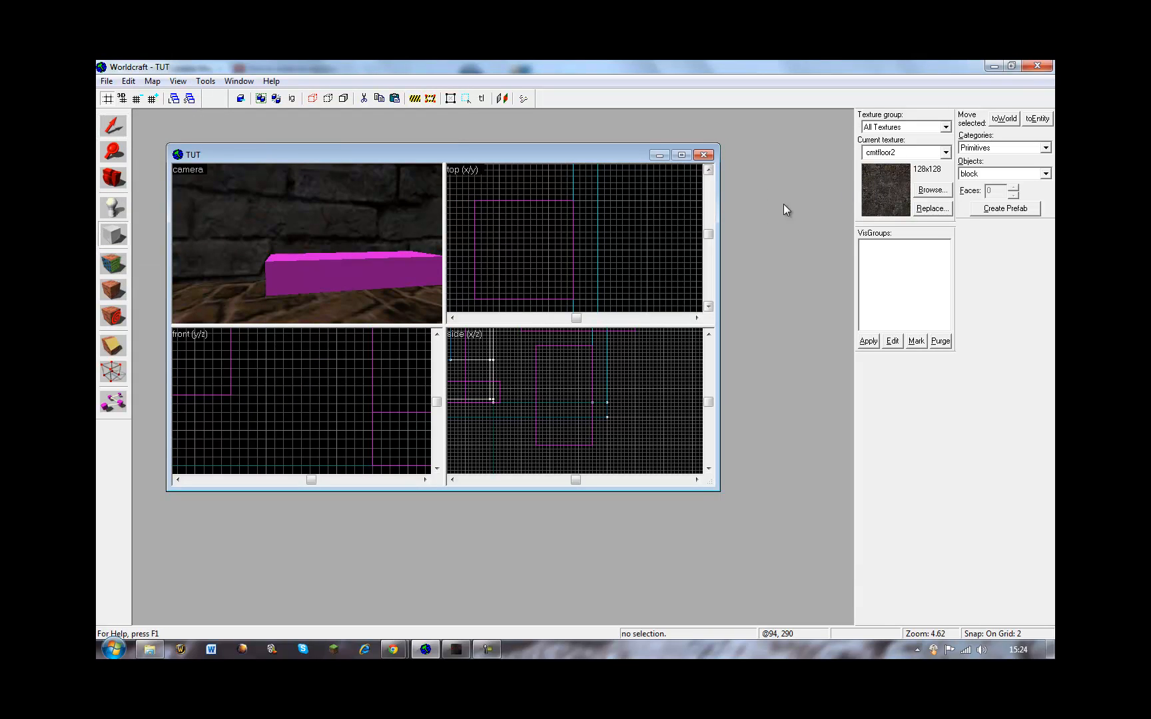
left_click(946, 194)
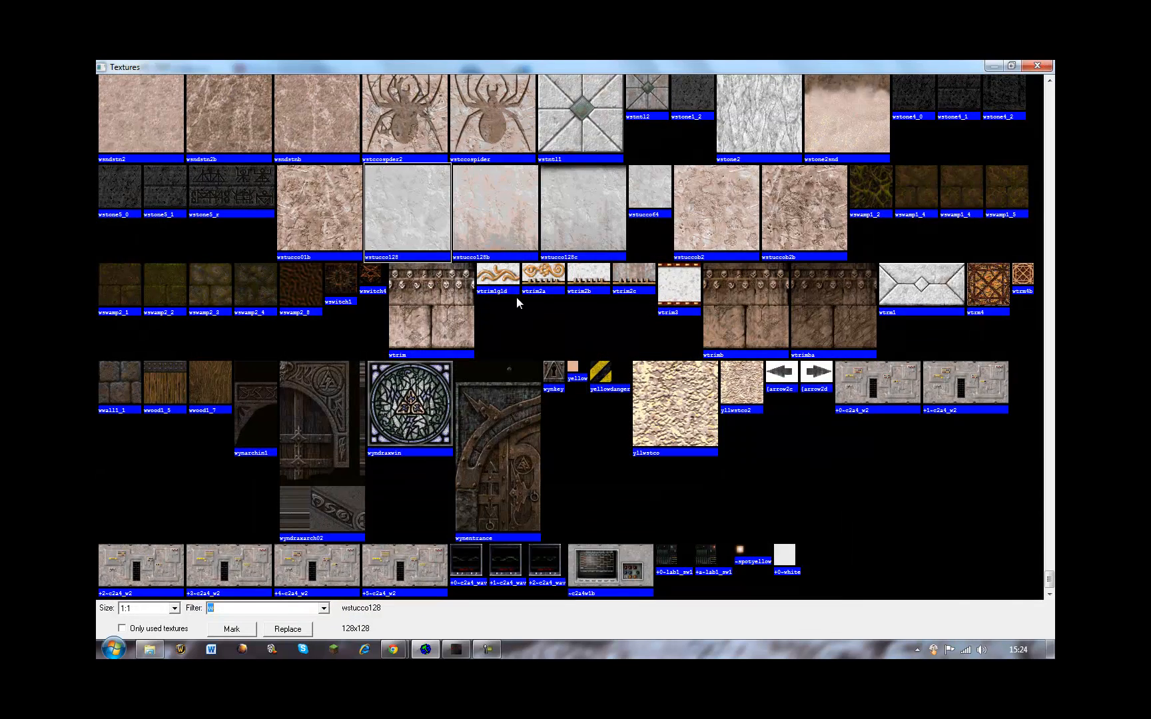
type("clip")
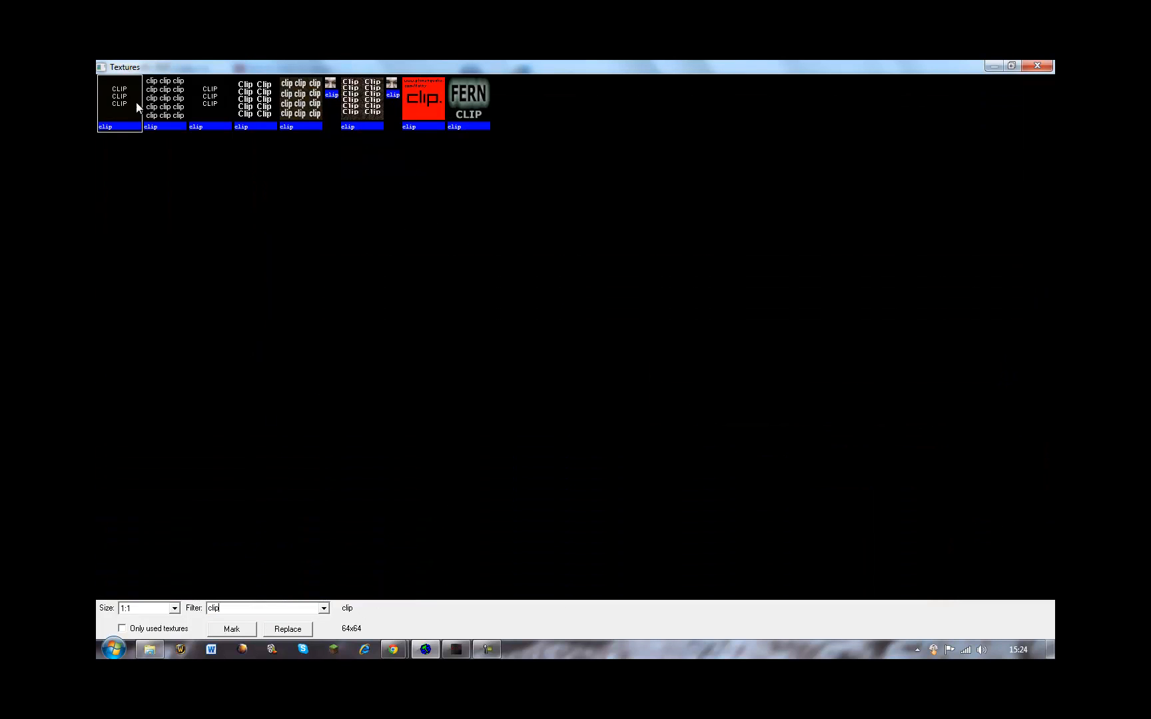
double_click(138, 105)
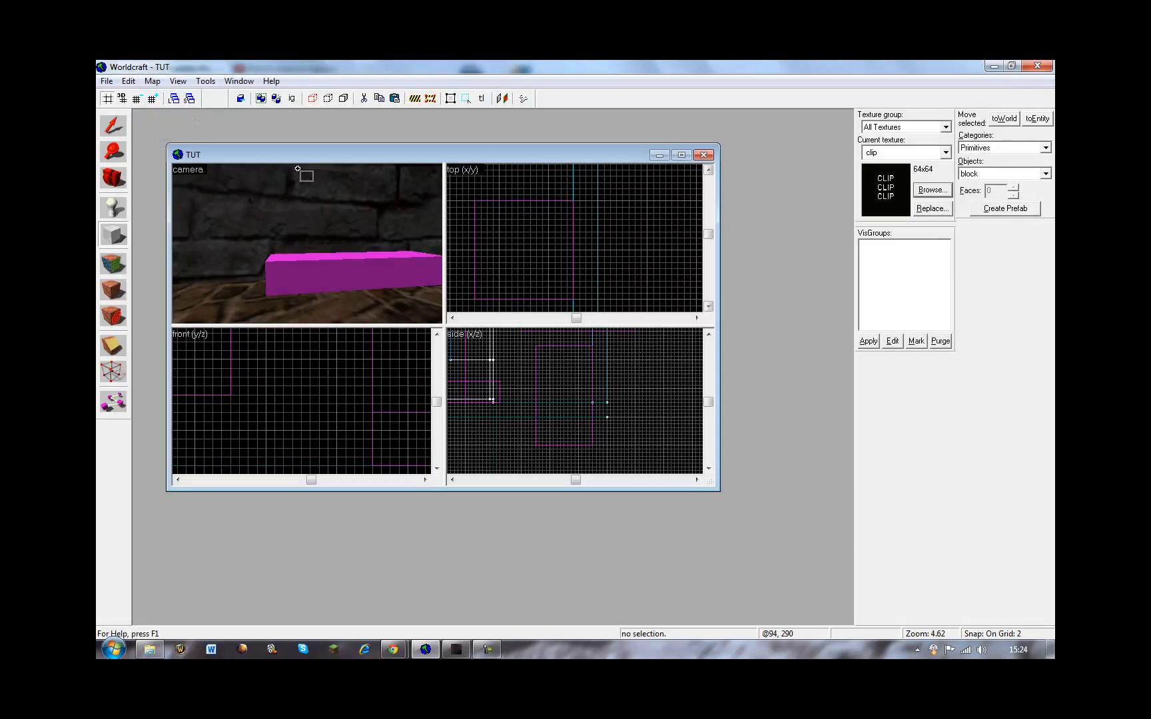
Step: Create a 32 by 32 clip block, 112 units high from floor to ceiling, over the item_pap entity
scroll(526, 280, "down", 1)
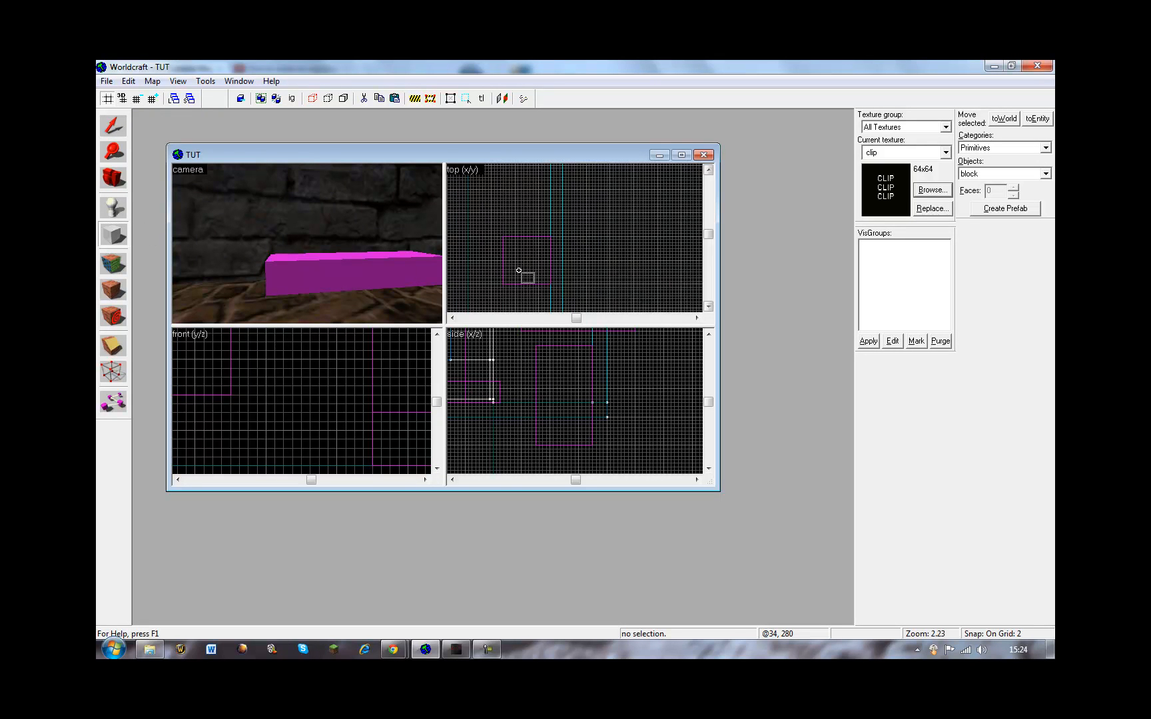
mouse_move(565, 229)
left_mouse_down()
mouse_move(483, 297)
mouse_move(484, 311)
mouse_move(495, 244)
mouse_move(485, 245)
left_mouse_up()
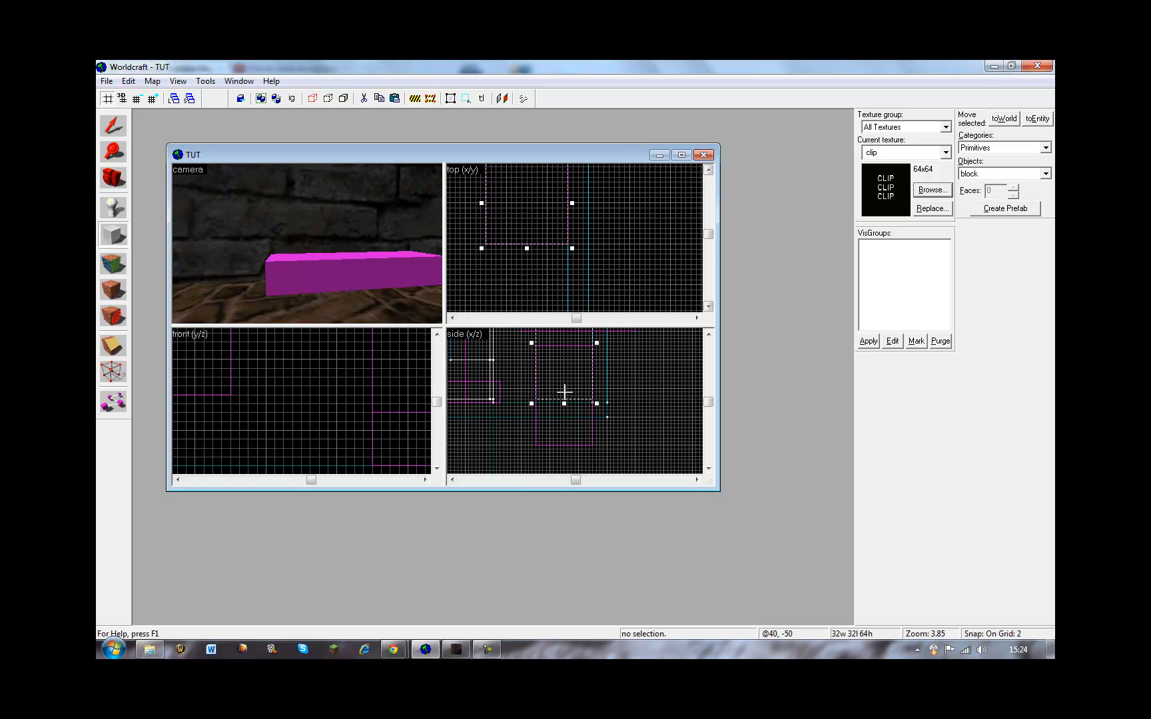
mouse_move(564, 402)
left_mouse_down()
mouse_move(573, 285)
mouse_move(580, 400)
mouse_move(582, 389)
left_mouse_up()
left_click(708, 335)
left_click(708, 335)
left_click(709, 334)
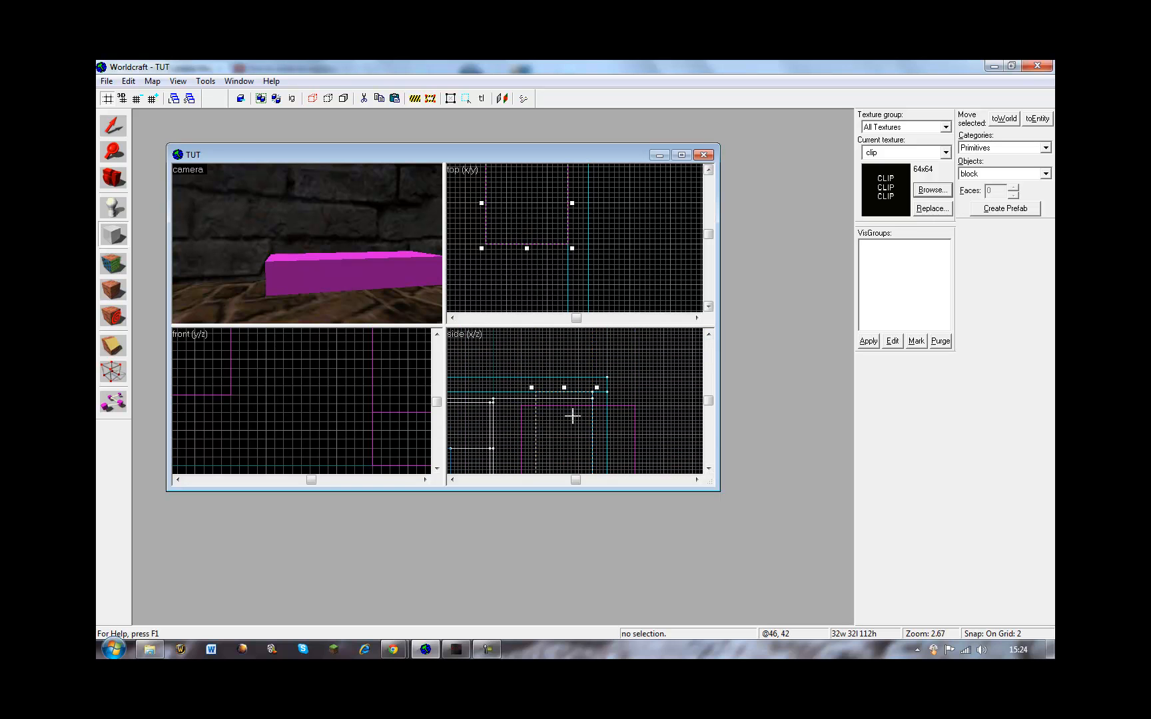
key("Return")
Step: Draw a 72 by 16 clip block outline over the mystery box in the top view
scroll(564, 189, "down", 1)
left_click(705, 171)
left_click(704, 171)
left_click(704, 171)
left_click(704, 171)
left_click(704, 171)
left_click(453, 321)
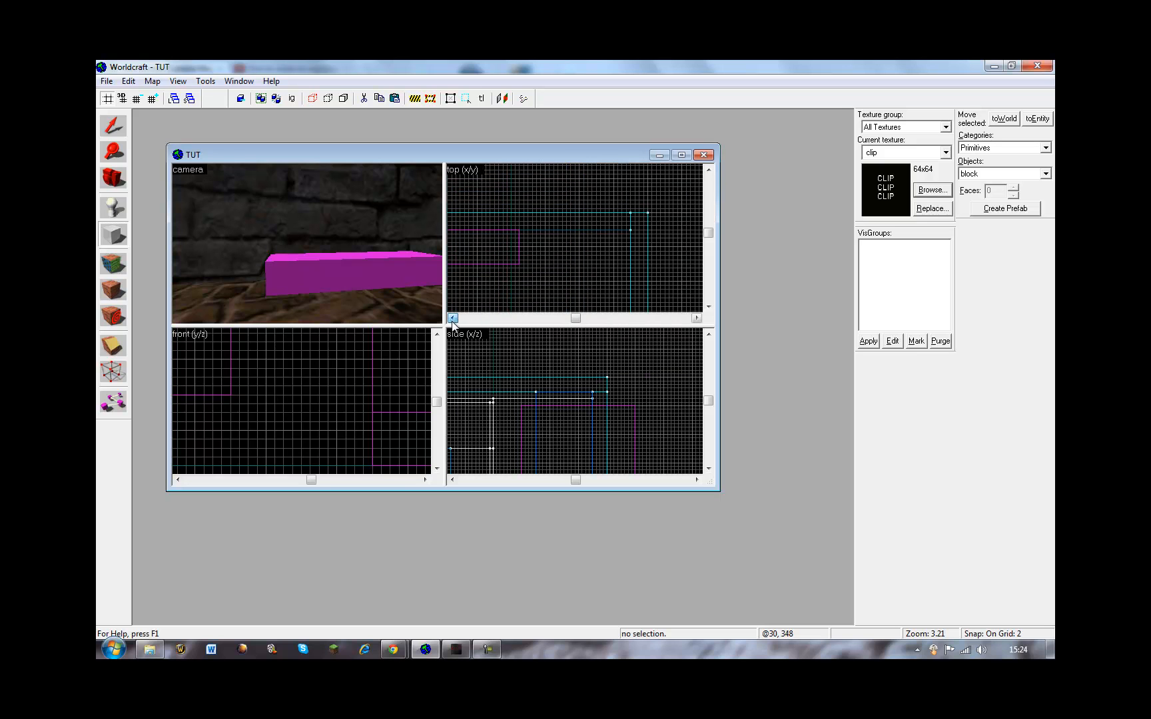
left_click_drag(521, 265, 512, 231)
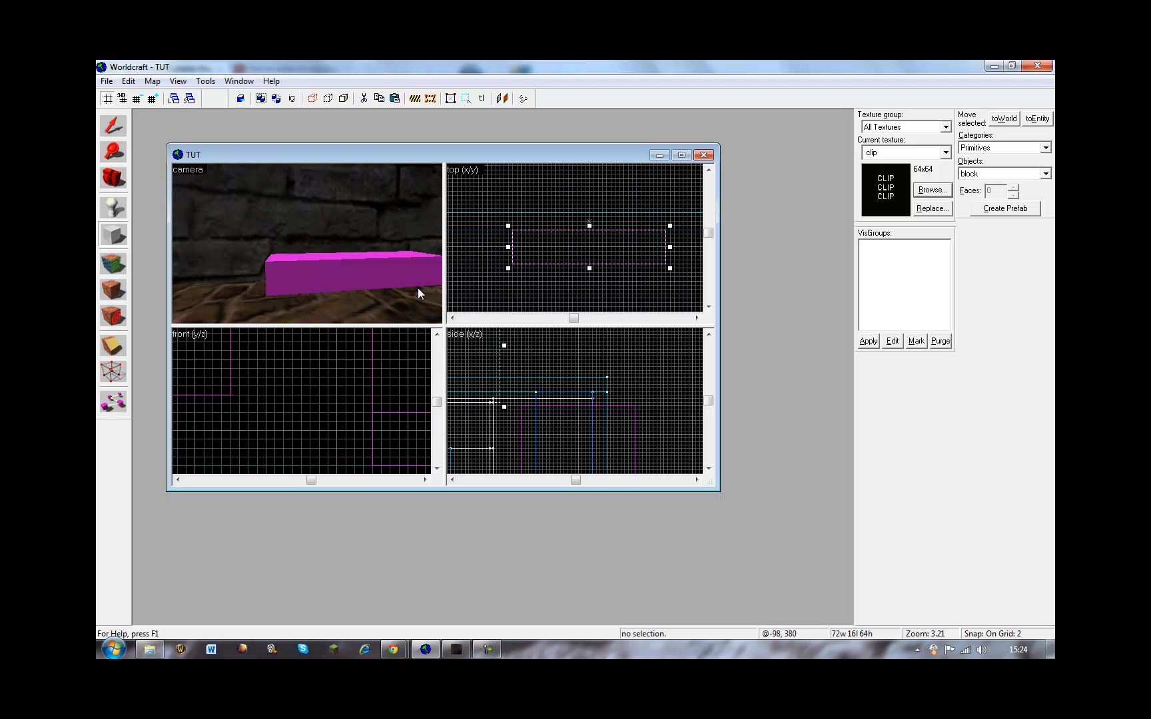
Step: Extend the mystery box's block outline to 112 units high from floor to ceiling in the side view and create the block
left_click(452, 480)
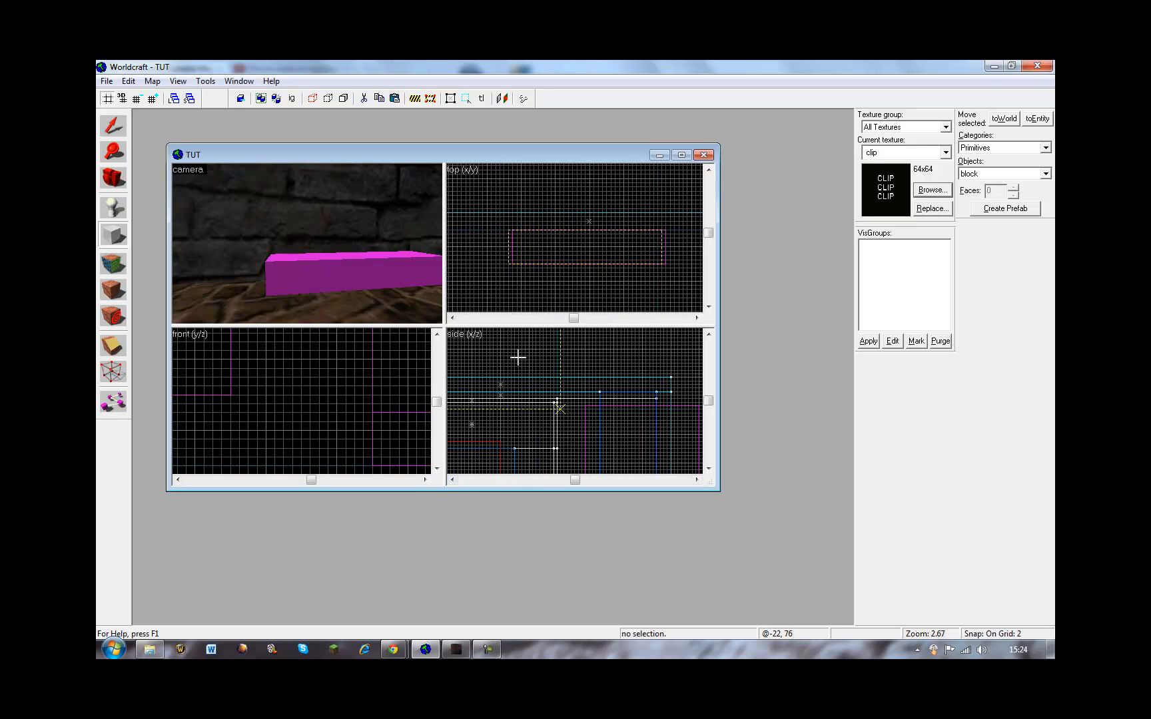
left_click_drag(521, 379, 525, 449)
left_click(708, 468)
left_click(708, 469)
left_click_drag(501, 330, 510, 413)
key("Return")
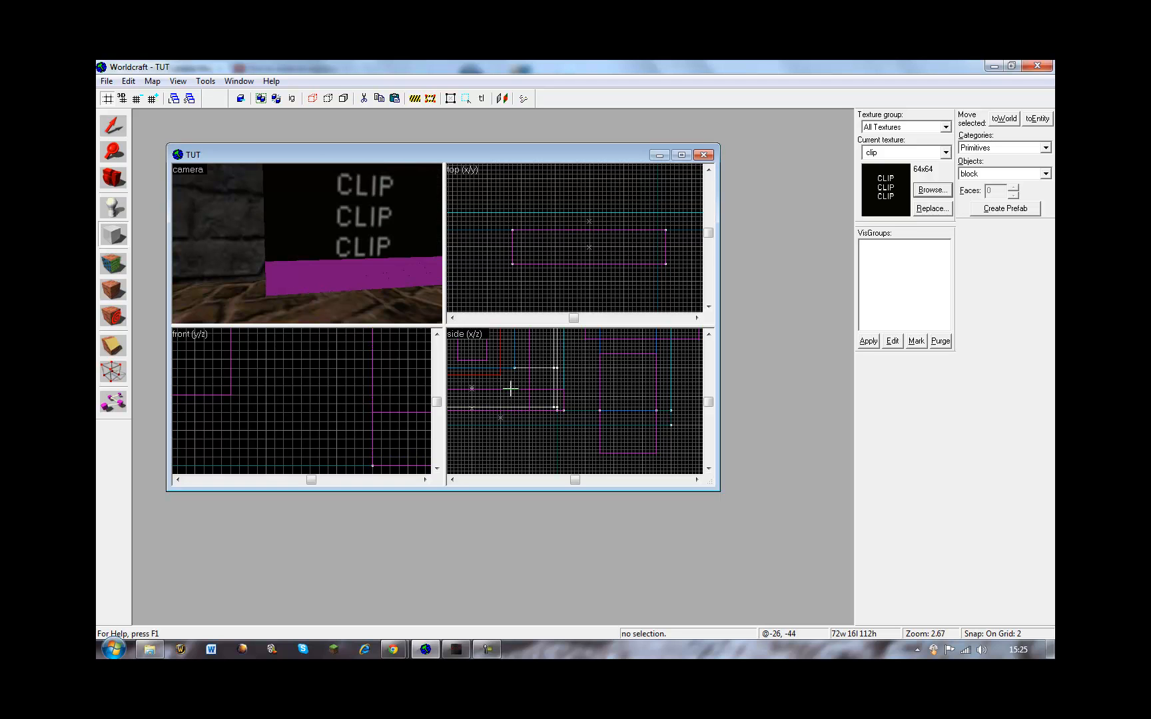
Step: Check the clip blocks in the camera view and recompile the map with normal passes, without running the game
scroll(417, 266, "down", 5)
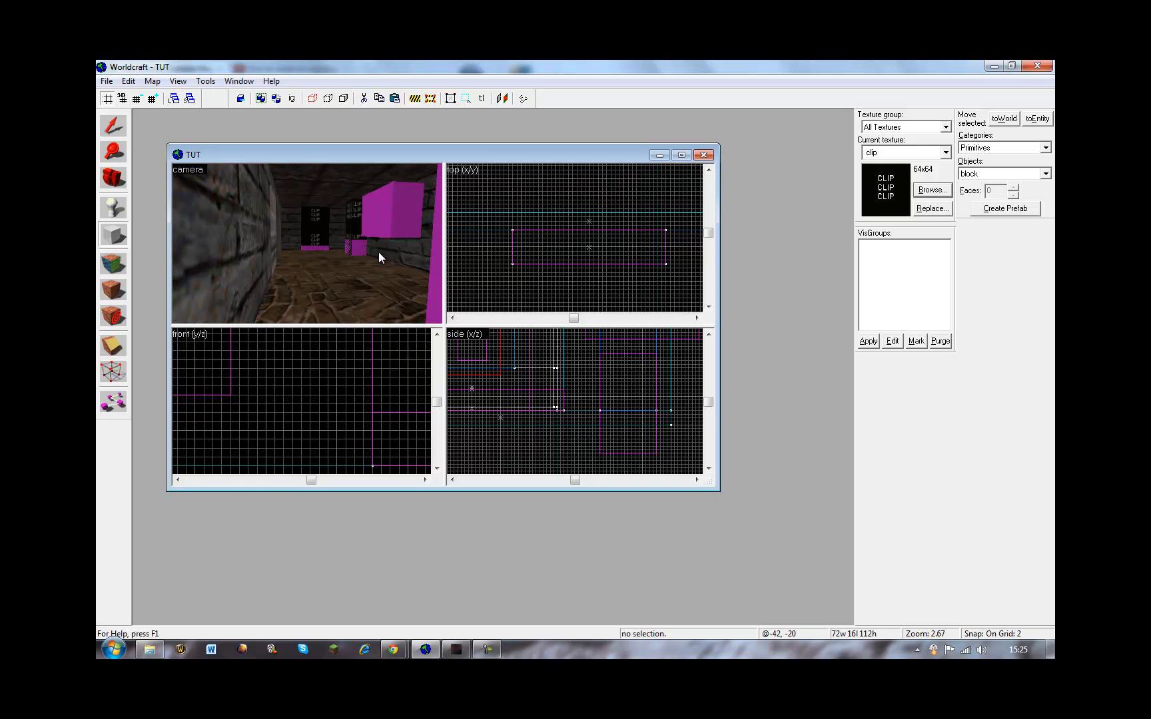
left_click(107, 81)
left_click(127, 225)
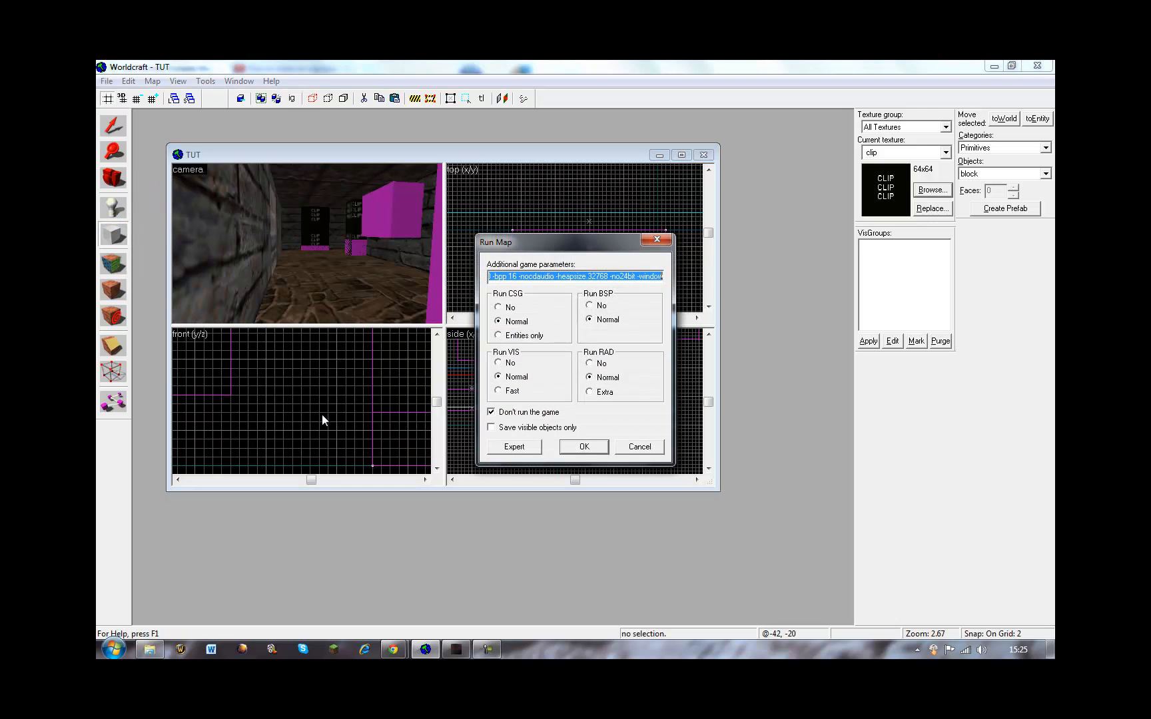
left_click(585, 444)
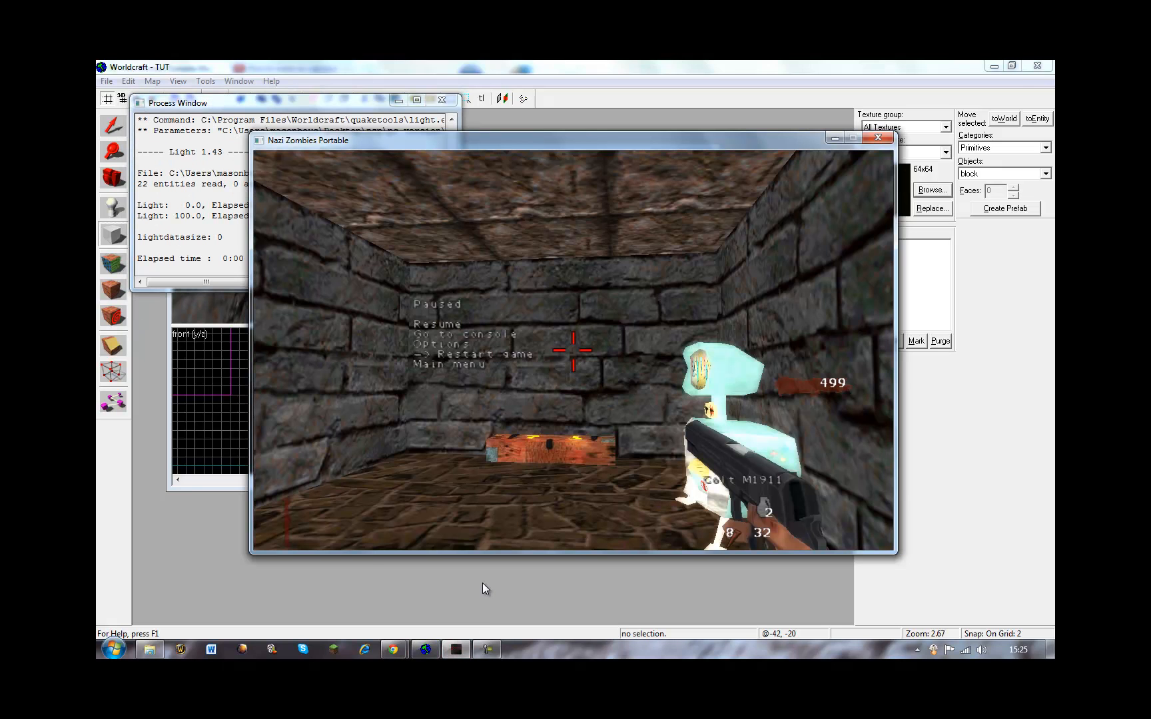
Step: Relaunch Nazi Zombies Portable from the pc version folder and load the recompiled map with the console command map tut
key("Return")
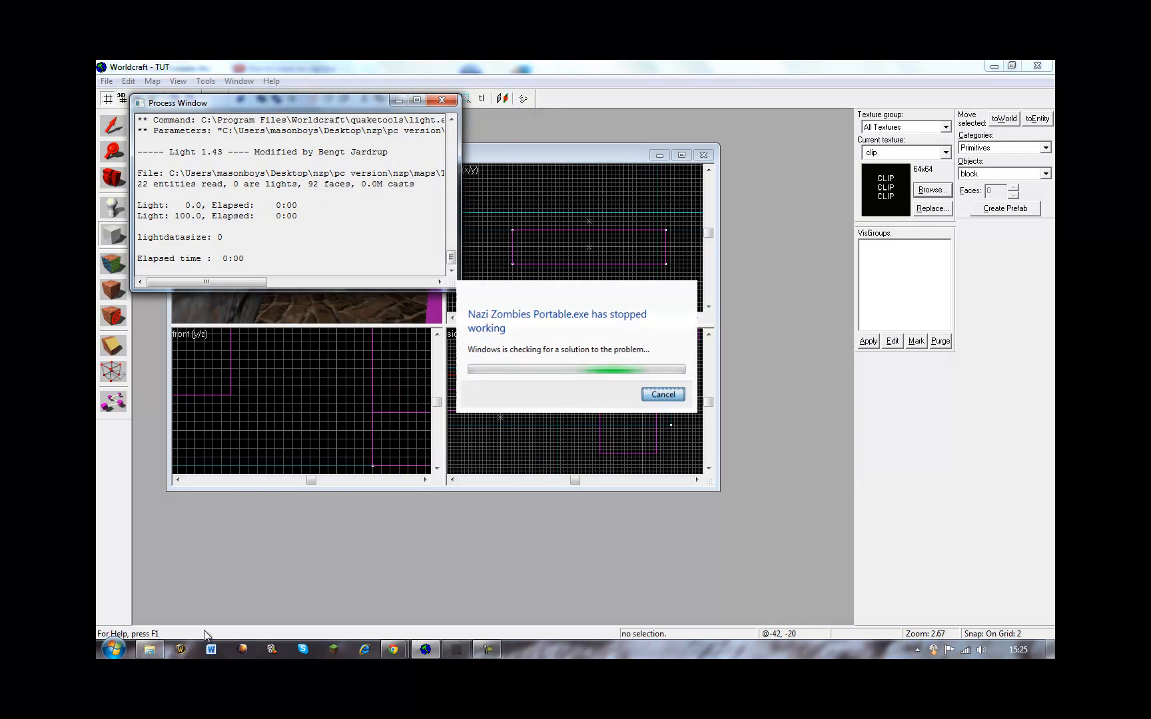
left_click(150, 650)
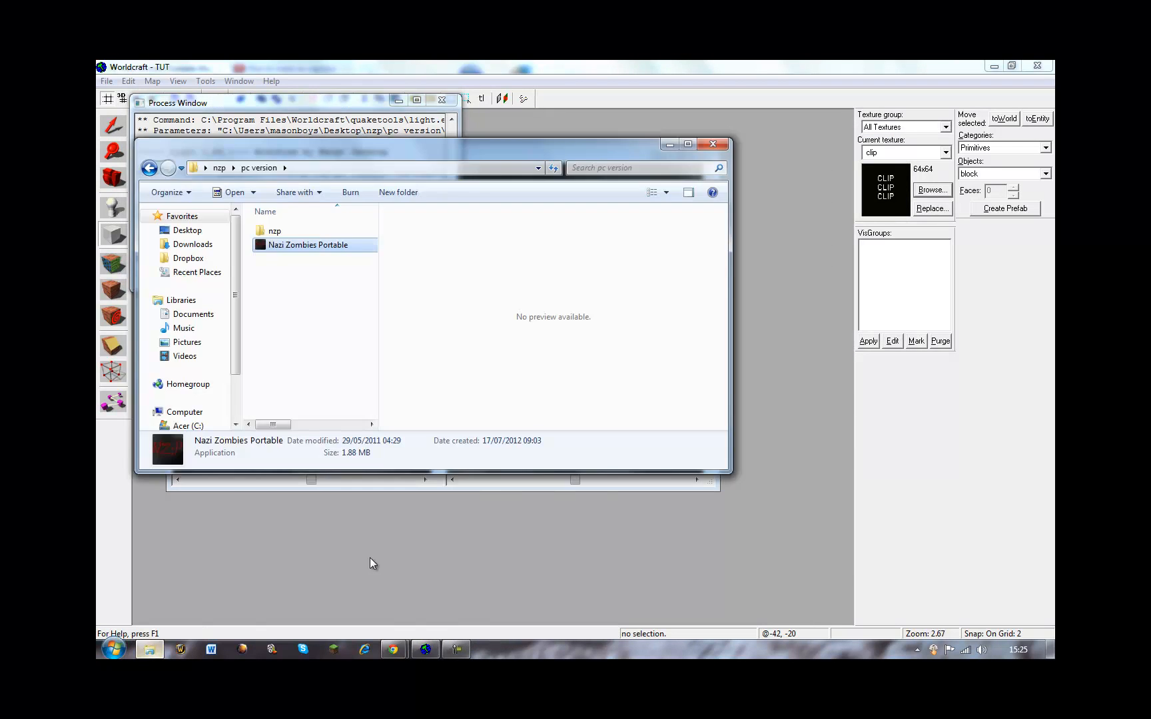
double_click(305, 246)
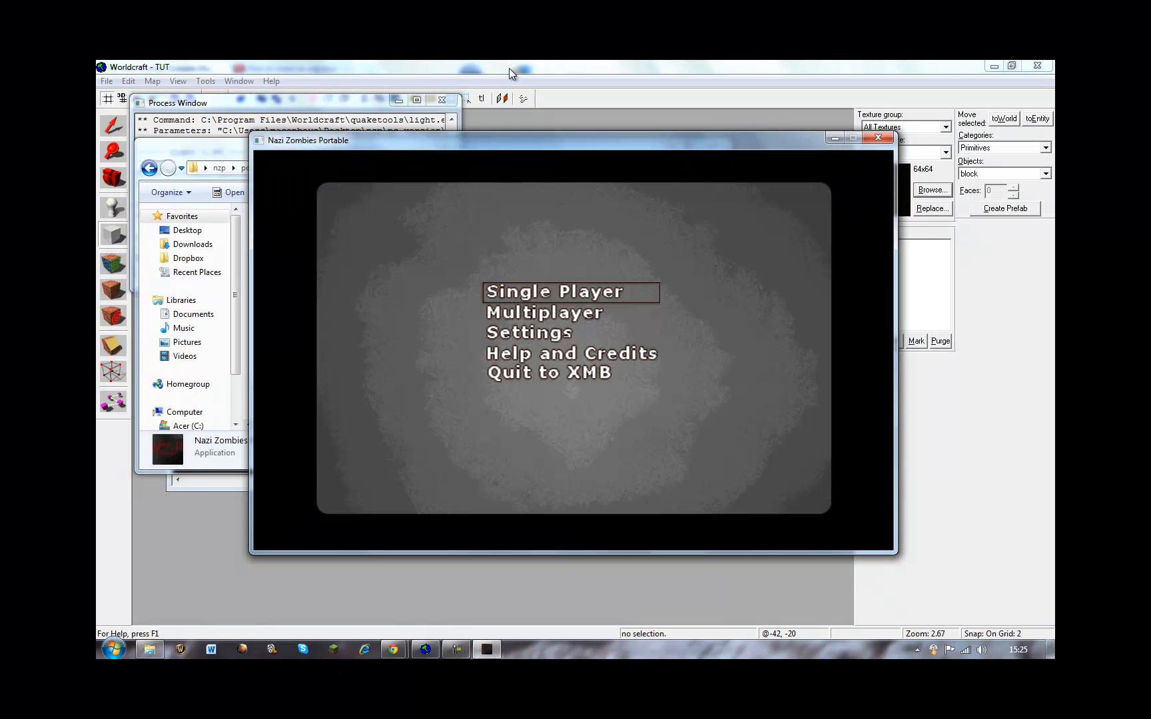
key("grave")
type("map tut")
key("Return")
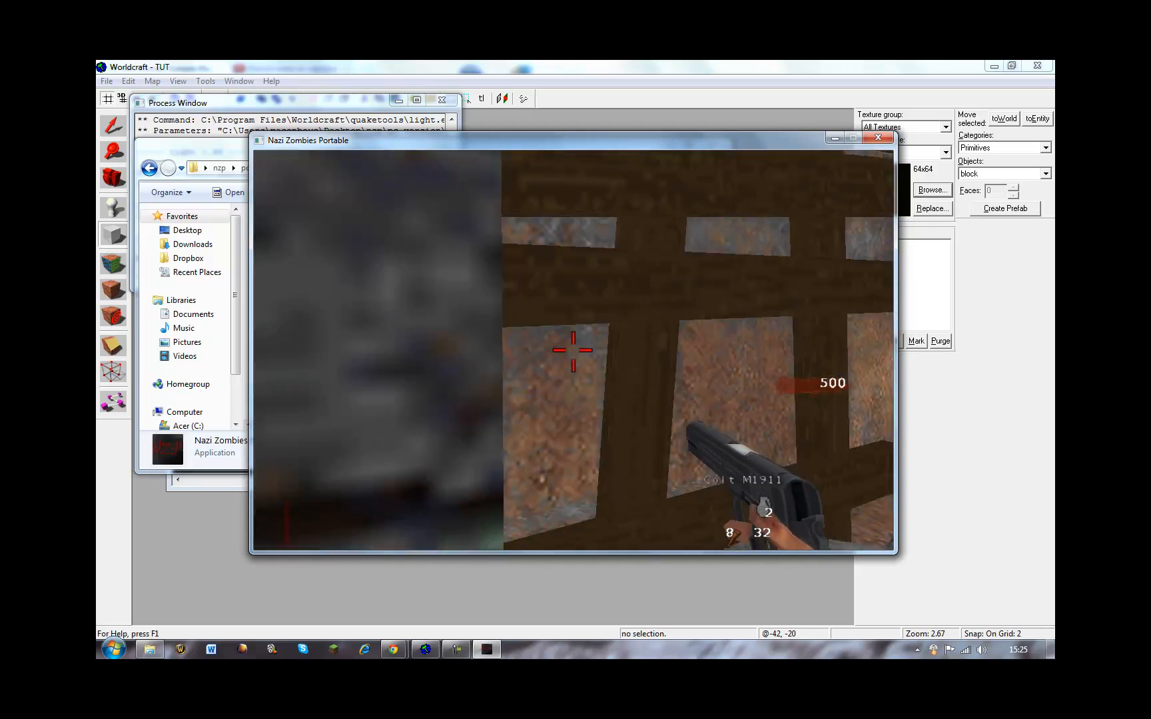
Step: Test the map in game by opening the 1-point door and fighting past the zombie to the power switch
key("w")
left_click(574, 350)
left_click(573, 351)
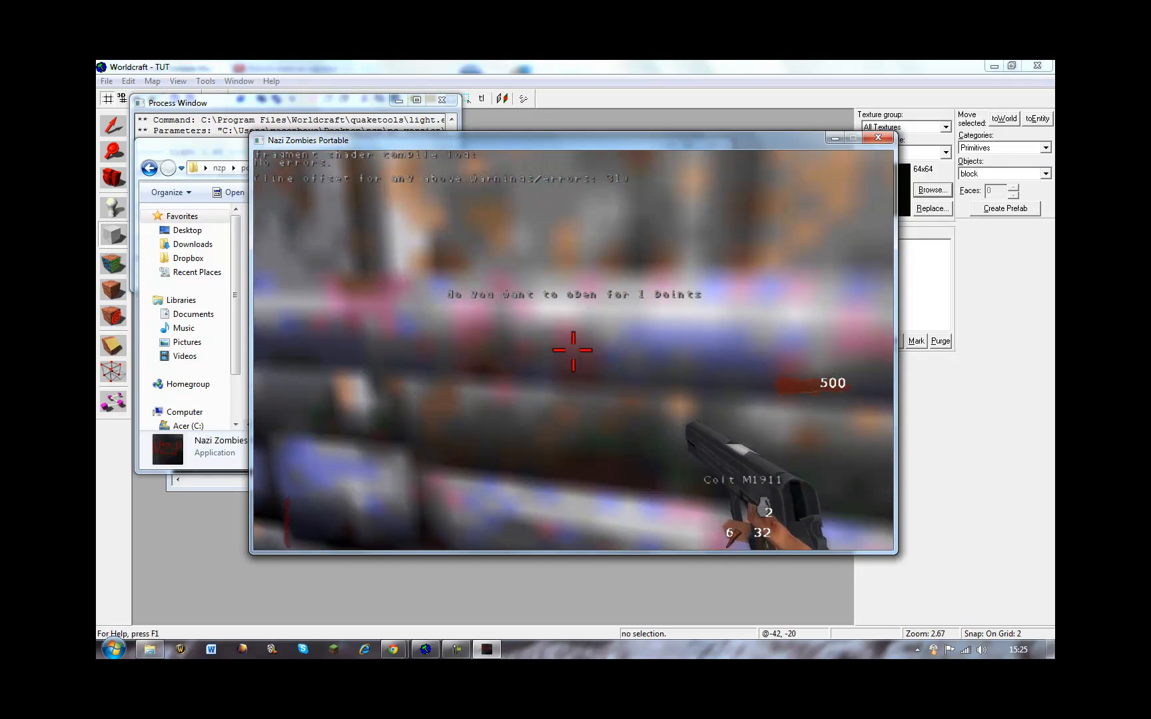
key("e")
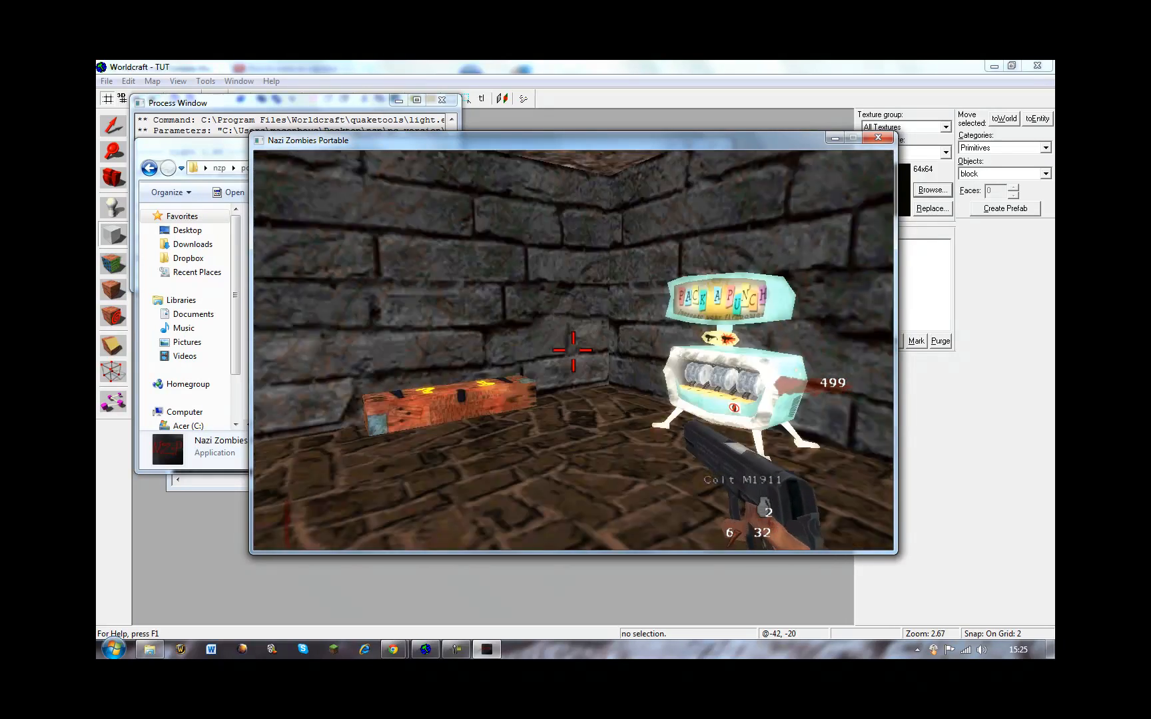
key("w")
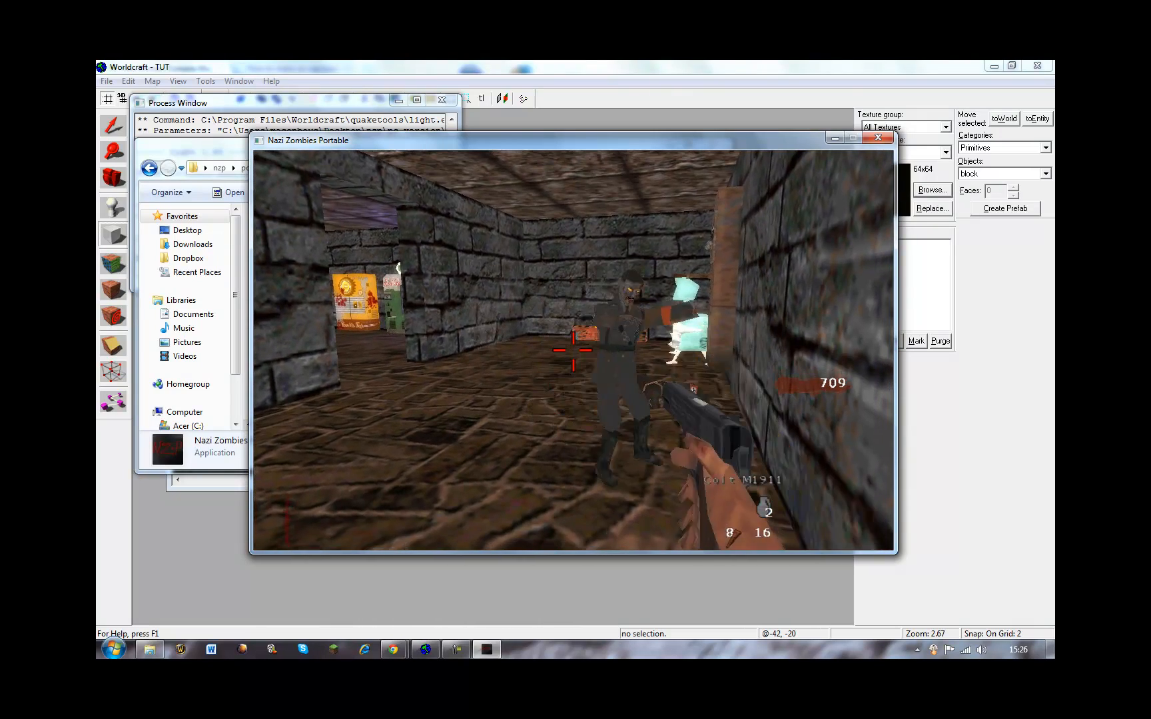
key("v")
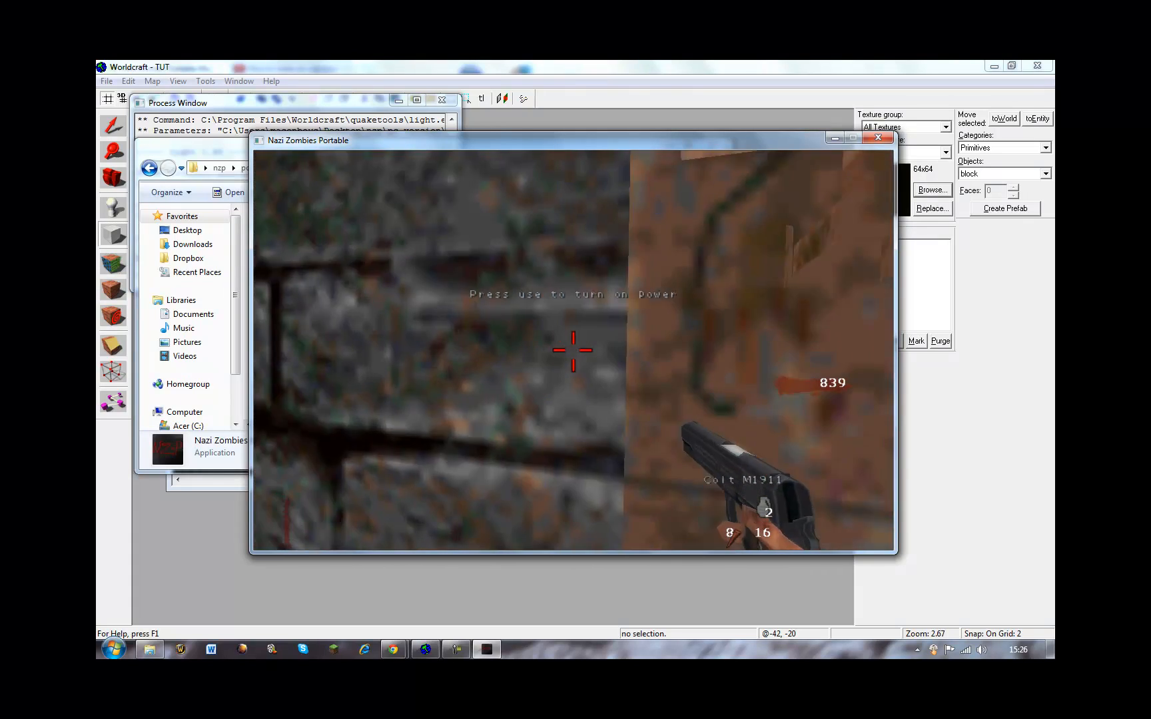